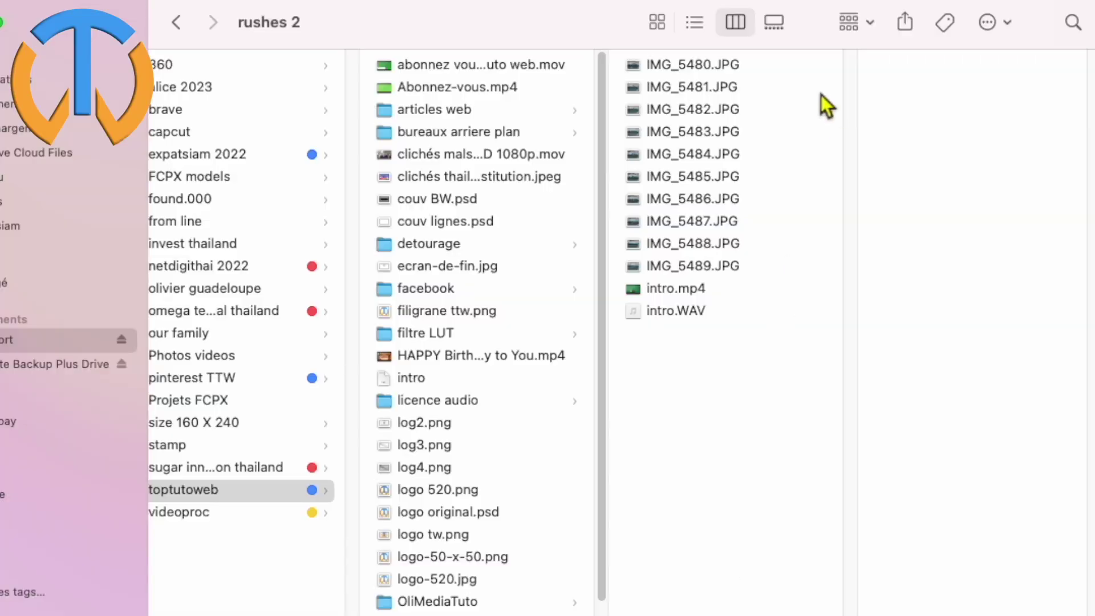
Preview IMG_5480 through IMG_5482 in rushes 2, briefly selecting all ten JPGs.
{"action": "left_click", "coordinate": [762, 73]}
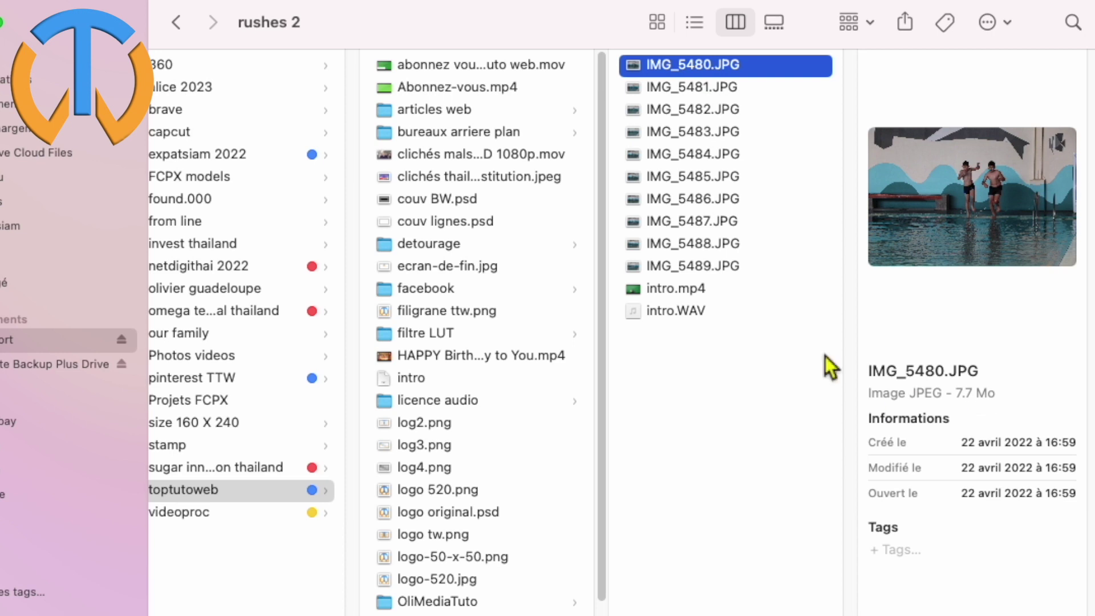
{"action": "left_click_drag", "start_coordinate": [772, 262], "coordinate": [778, 63]}
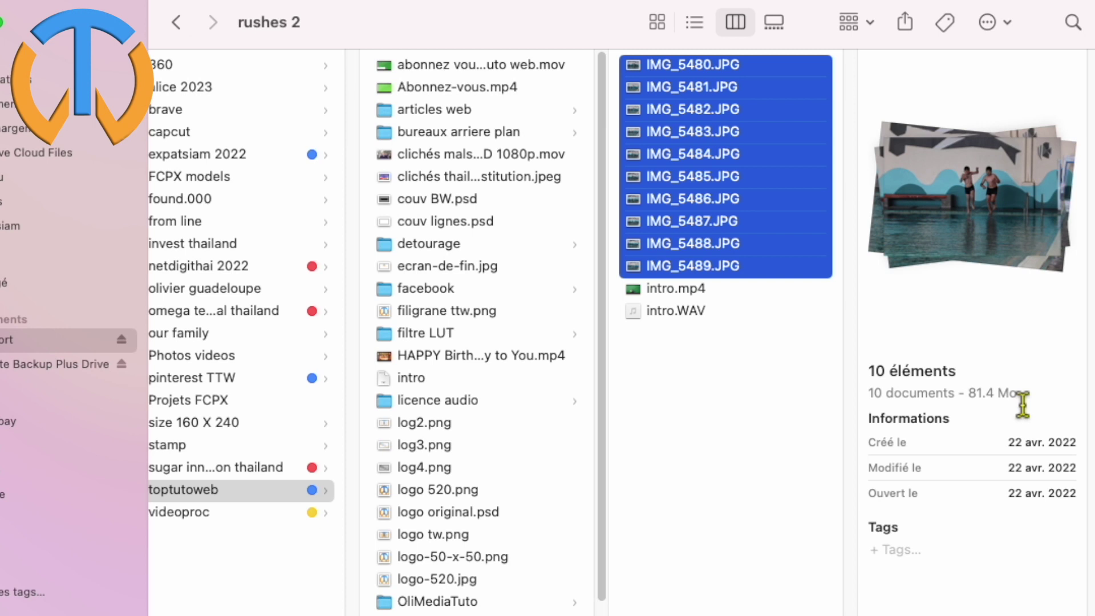
{"action": "left_click", "coordinate": [799, 364]}
{"action": "left_click", "coordinate": [775, 73]}
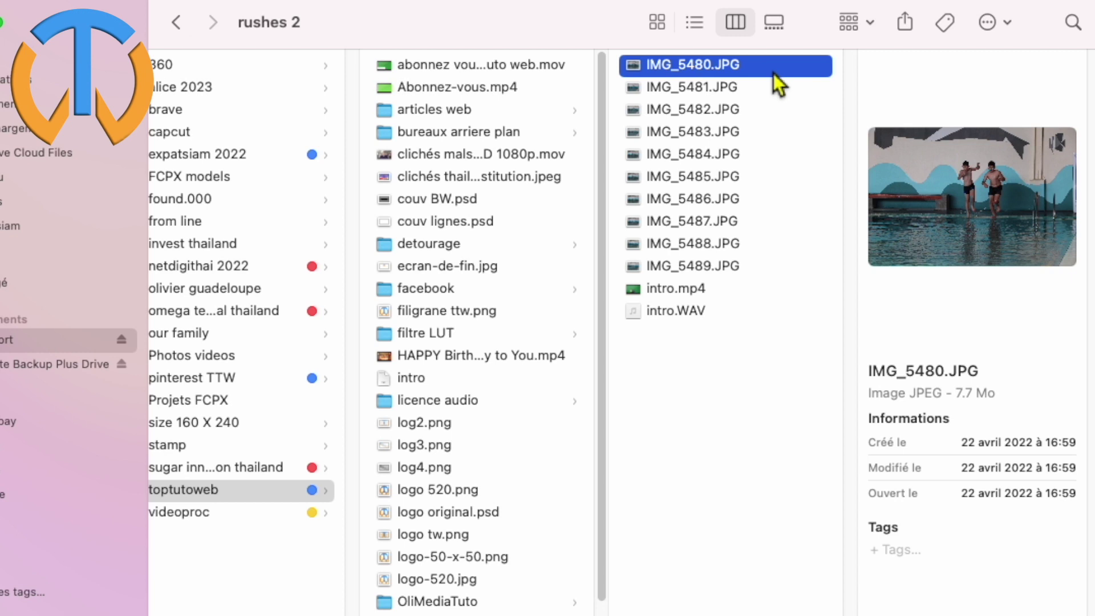
{"action": "left_click", "coordinate": [766, 87]}
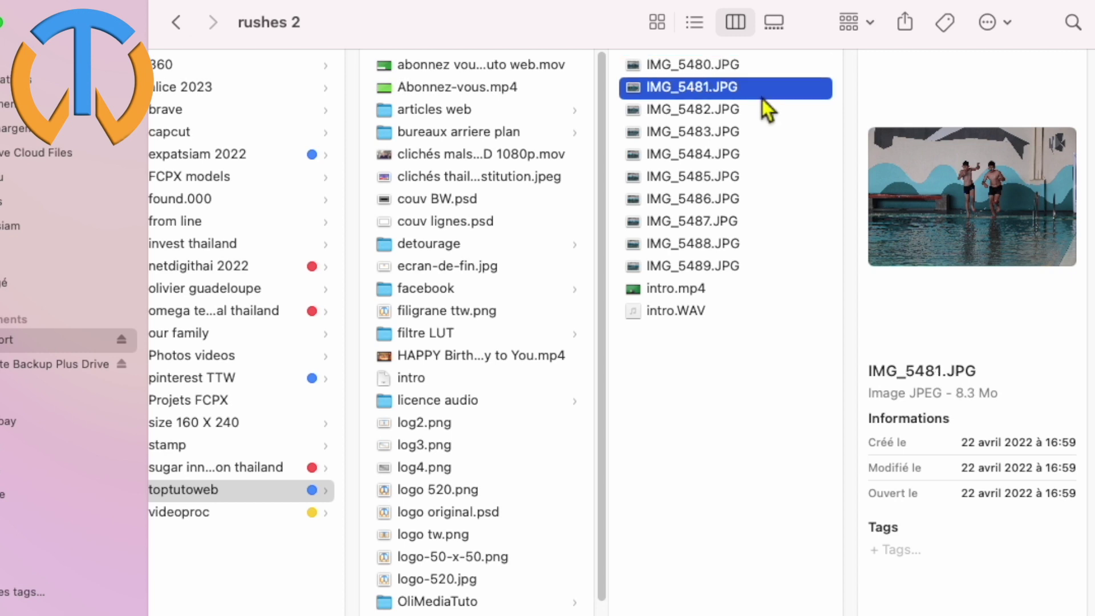
{"action": "left_click", "coordinate": [762, 108]}
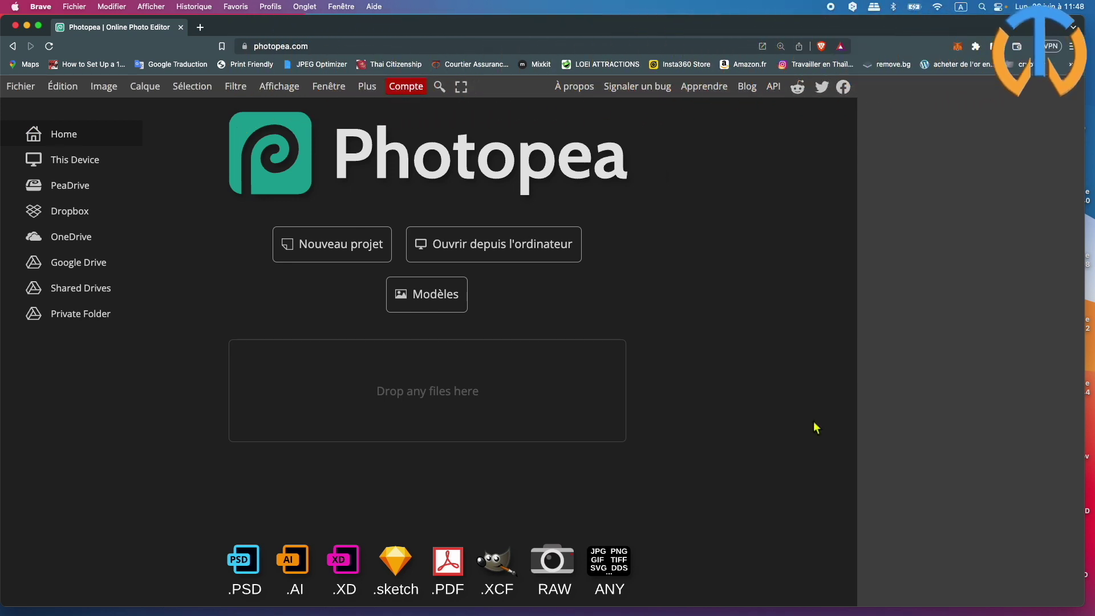
Open IMG_5480.JPG from the rushes 2 folder in Photopea.
{"action": "left_click", "coordinate": [521, 247]}
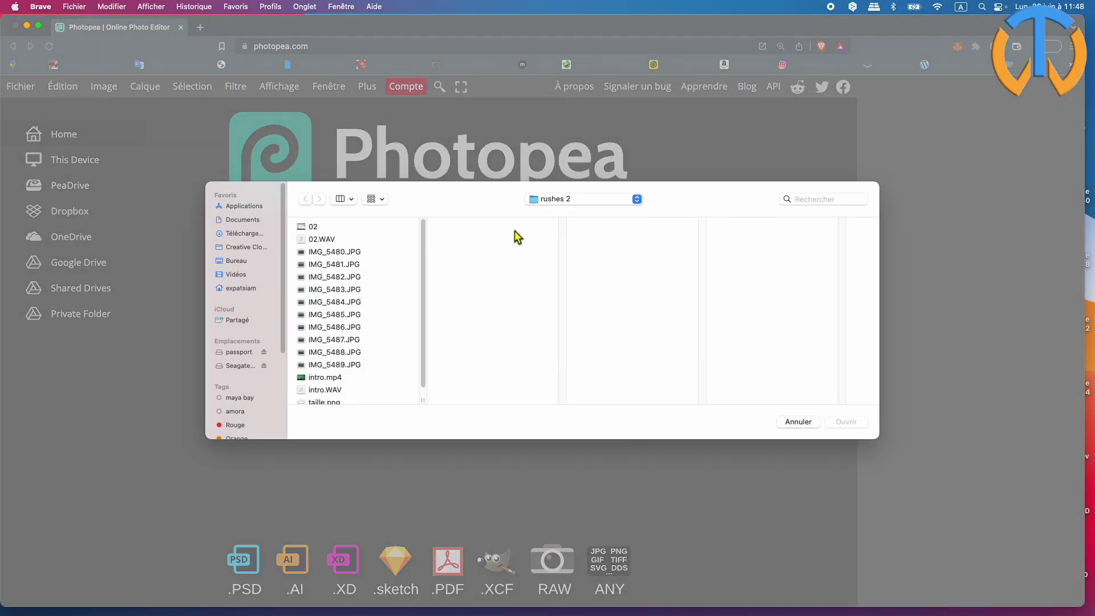
{"action": "left_click", "coordinate": [354, 253]}
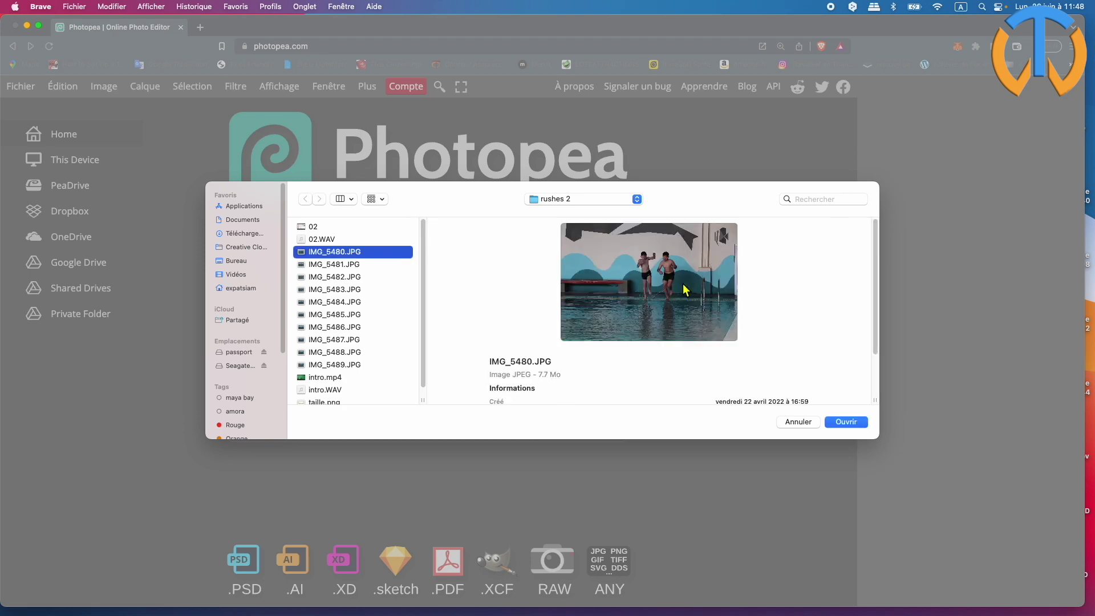
{"action": "left_click", "coordinate": [847, 423]}
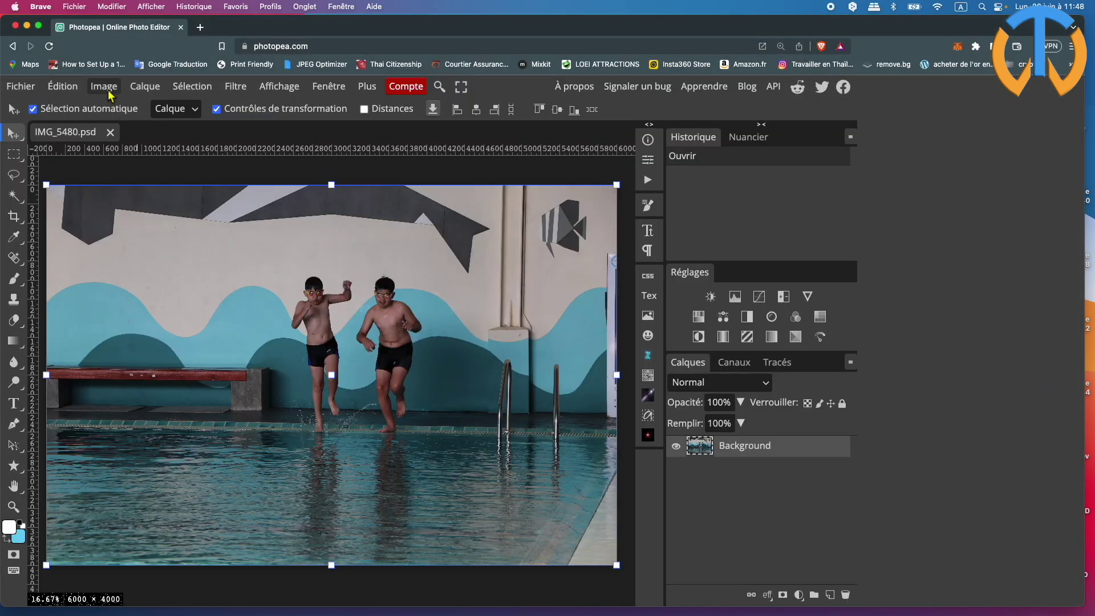
Check in Image Size that the photo is 6000 × 4000 pixels, leaving it unchanged.
{"action": "left_click", "coordinate": [109, 89]}
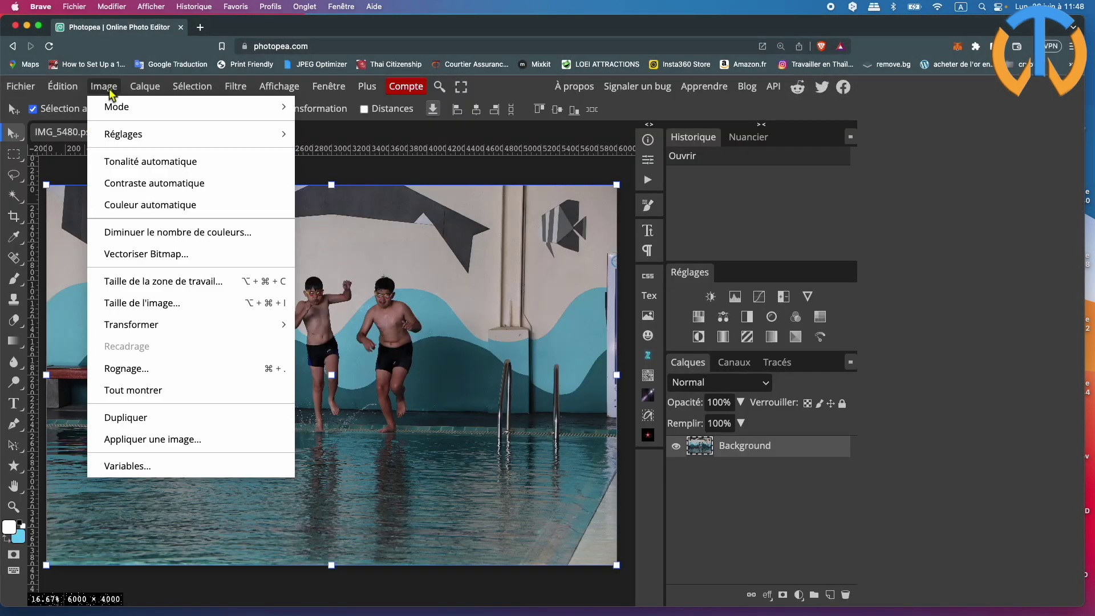
{"action": "left_click", "coordinate": [135, 303]}
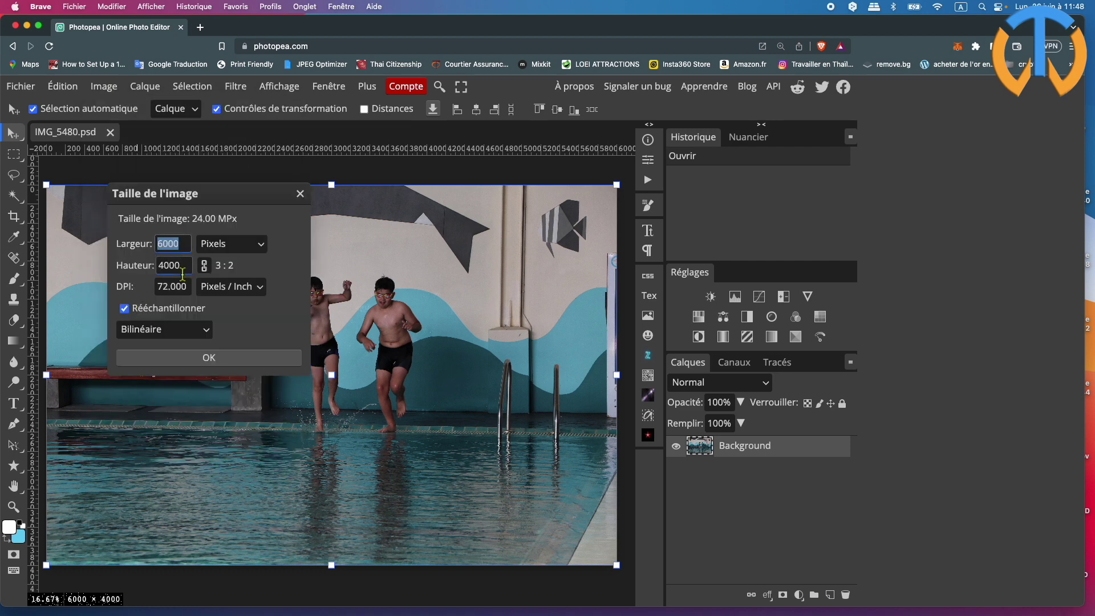
{"action": "left_click", "coordinate": [301, 194]}
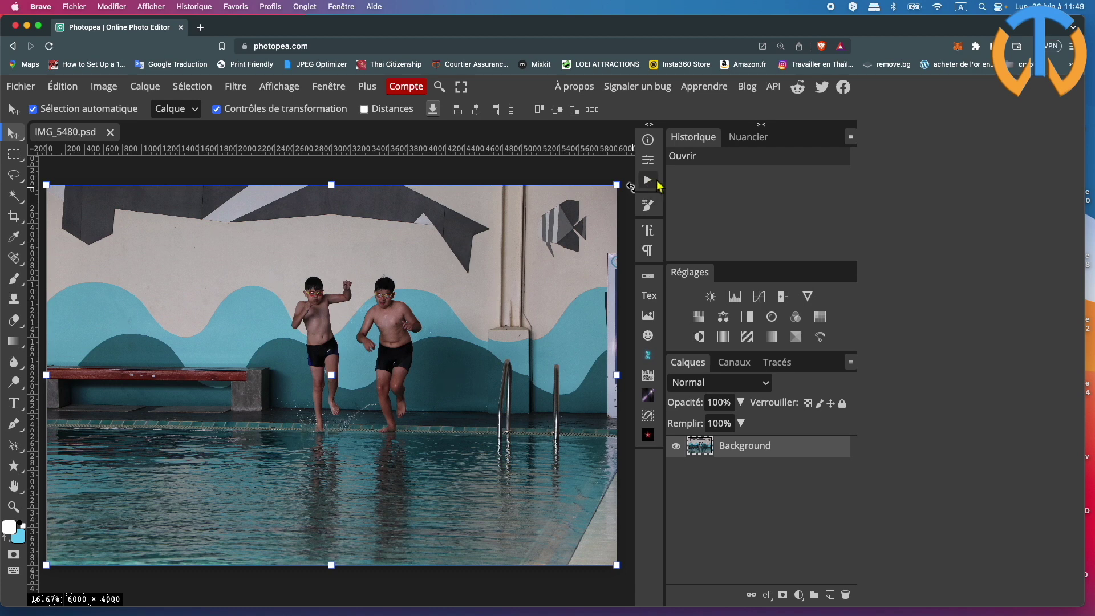
Show the Actions panel from the Window menu and collapse the Cartoon Painting set.
{"action": "left_click", "coordinate": [328, 86]}
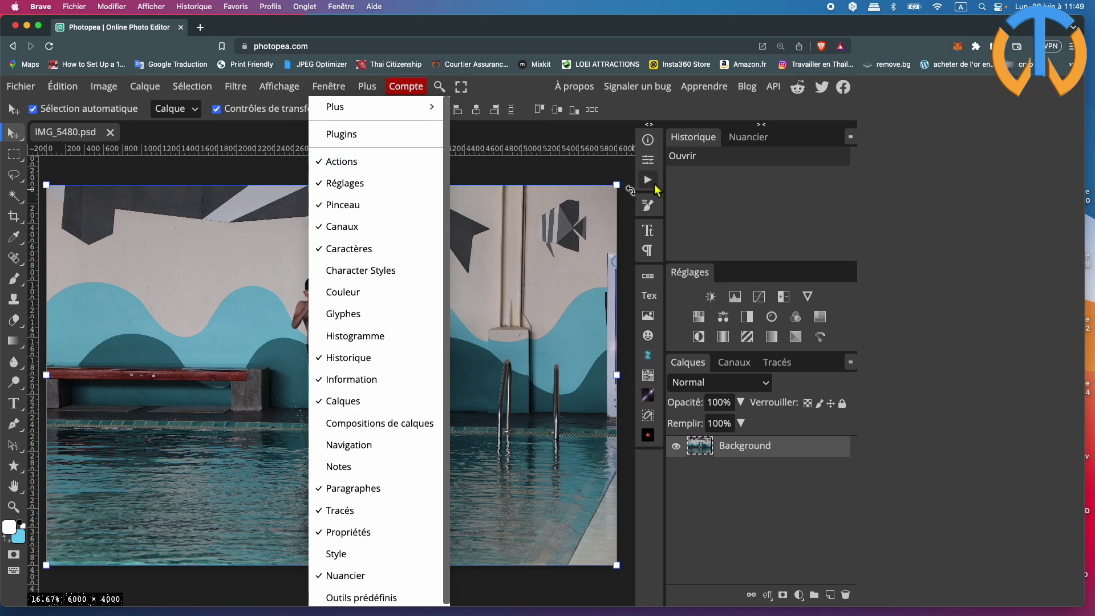
{"action": "left_click", "coordinate": [656, 186]}
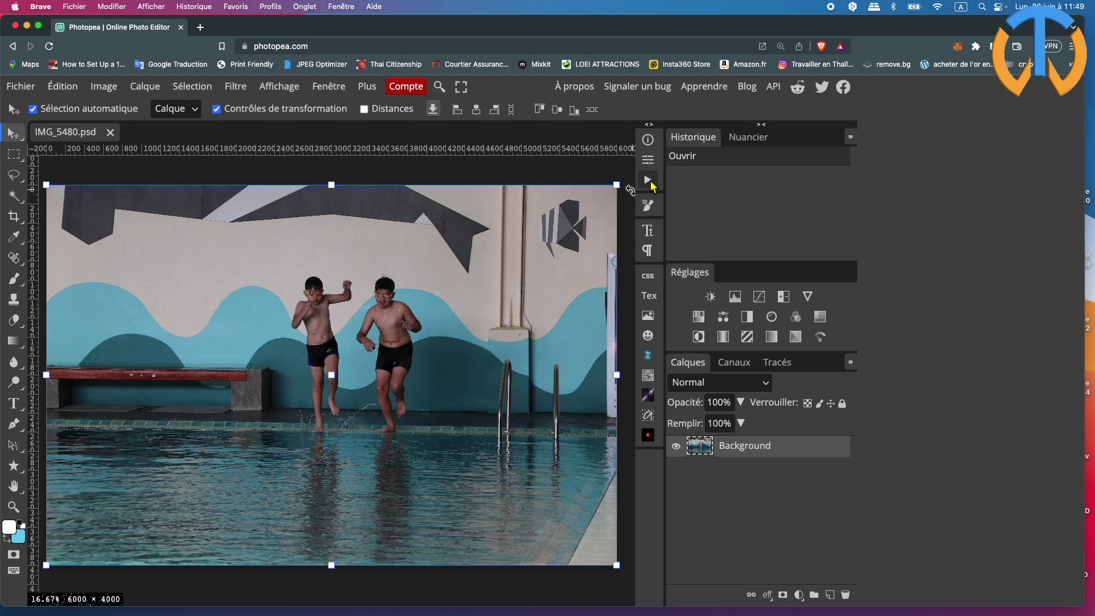
{"action": "left_click", "coordinate": [651, 183]}
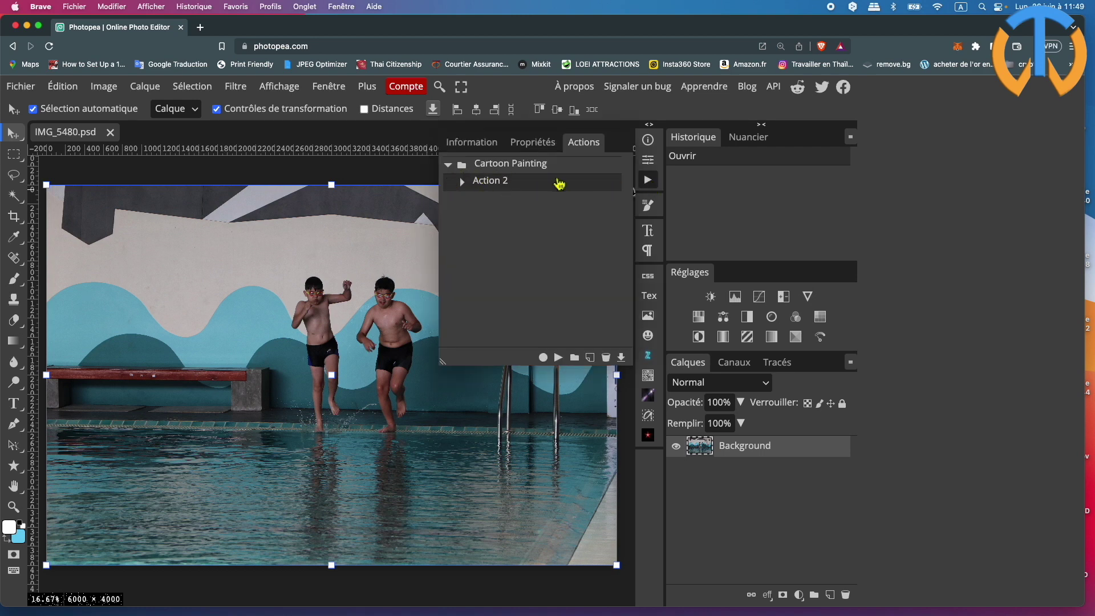
{"action": "left_click", "coordinate": [448, 165]}
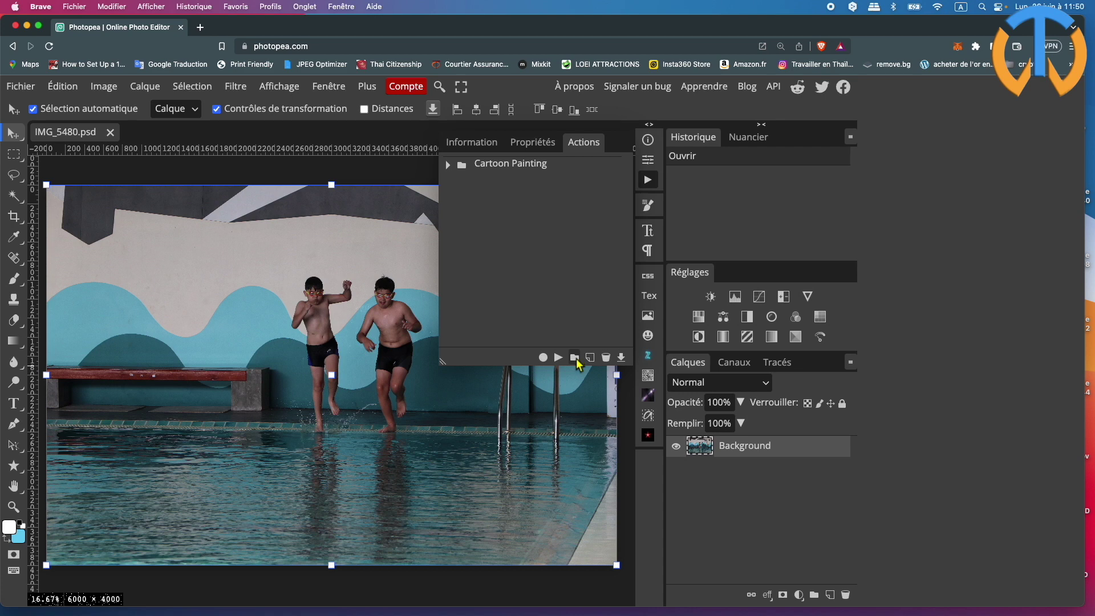
Add a new action set and rename it '1200 luminosité'.
{"action": "left_click", "coordinate": [575, 358]}
{"action": "double_click", "coordinate": [499, 182]}
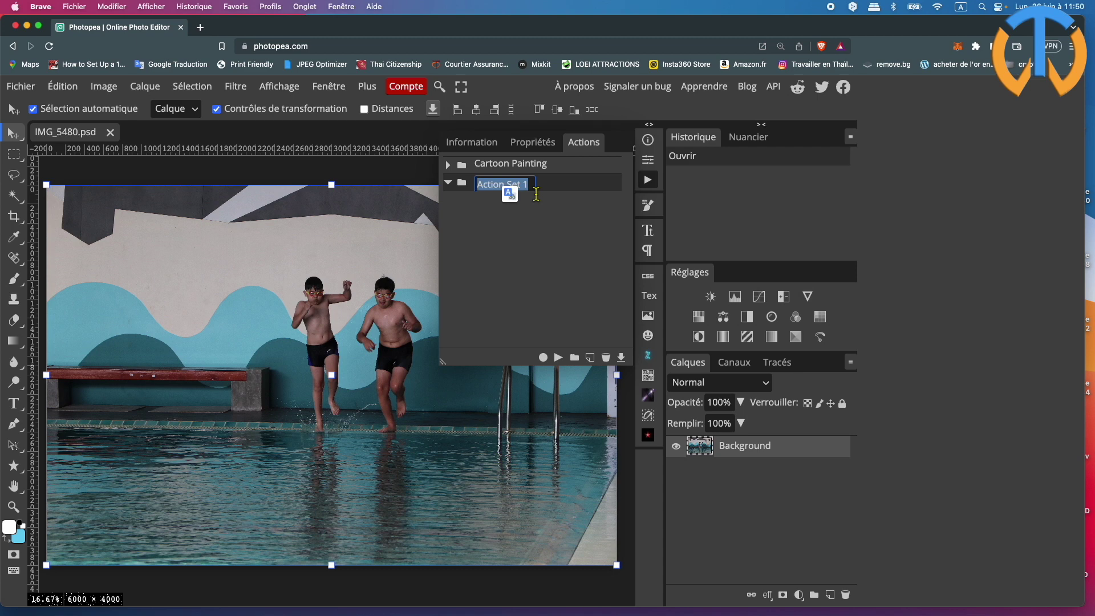
{"action": "type", "text": "1"}
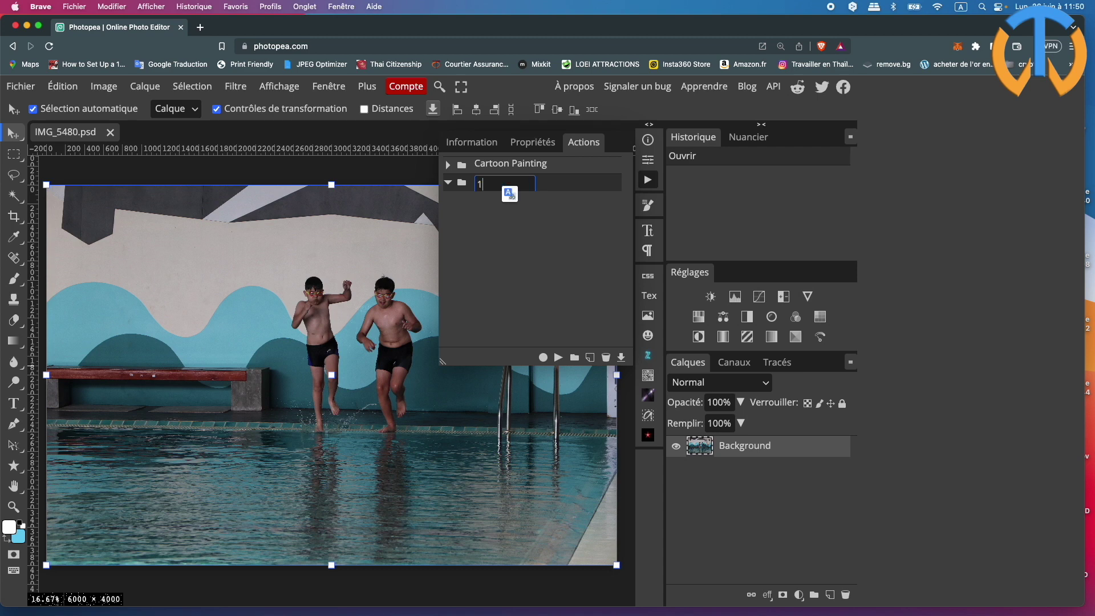
{"action": "type", "text": "200"}
{"action": "type", "text": " luminosité"}
{"action": "key", "text": "Return"}
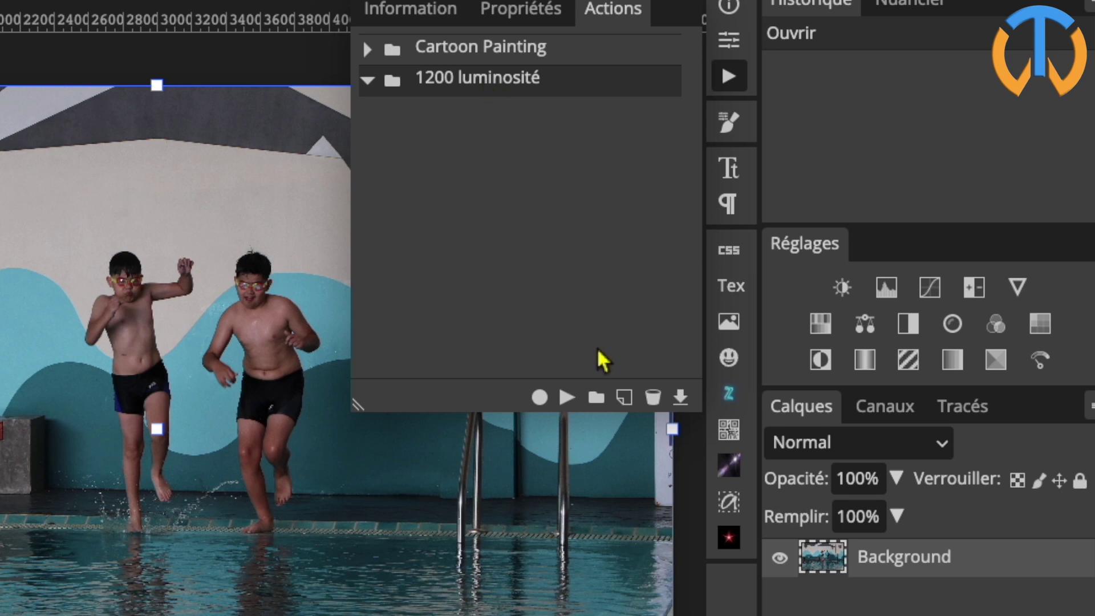
Add an action named 'taille et contraste' to the set and start recording it.
{"action": "left_click", "coordinate": [626, 399]}
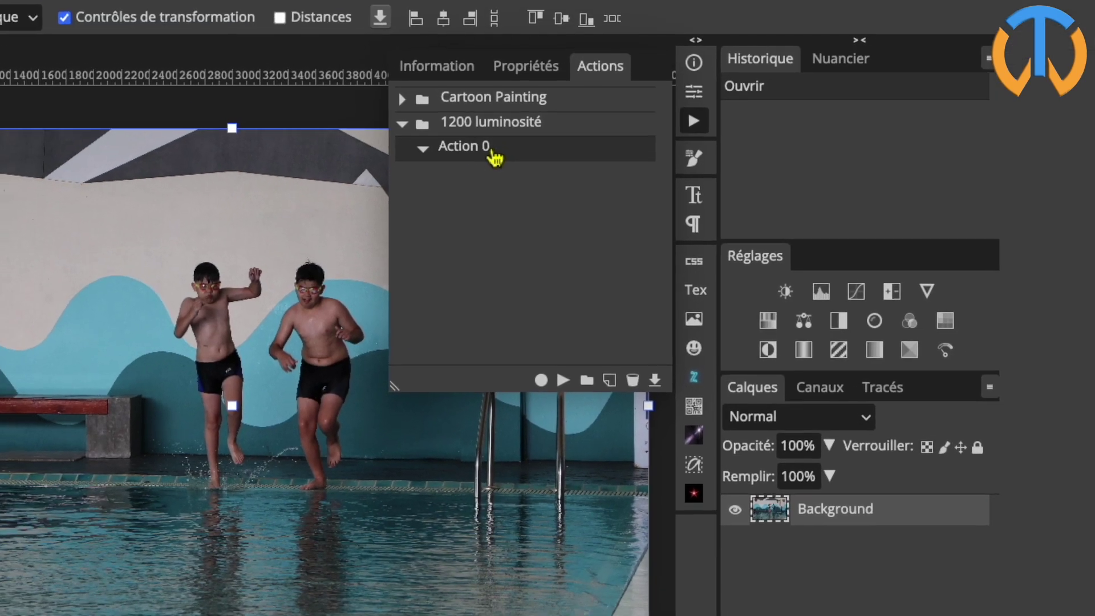
{"action": "double_click", "coordinate": [482, 137]}
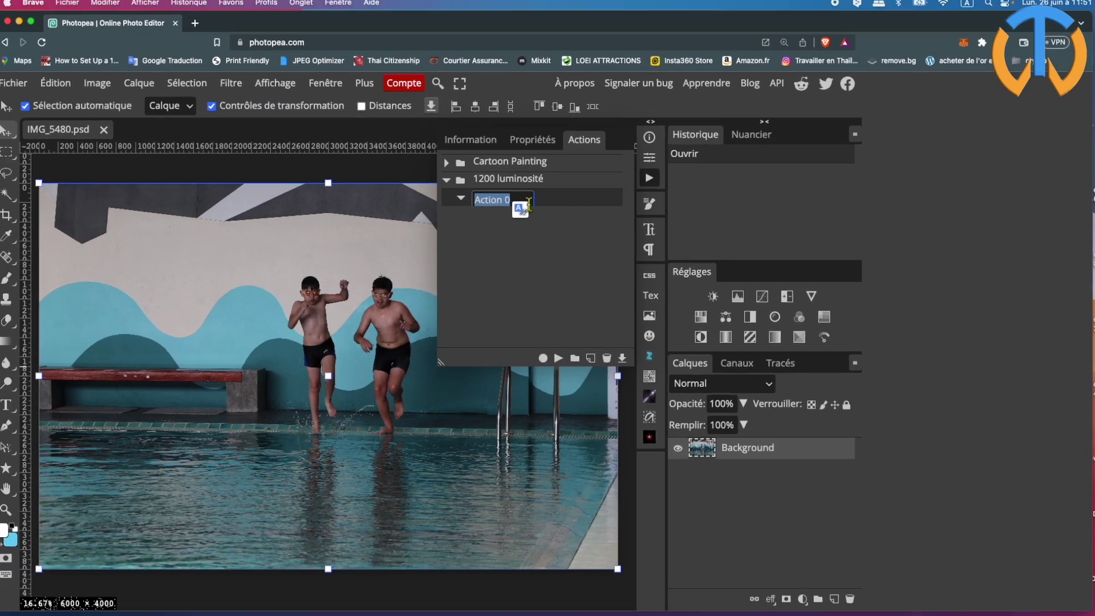
{"action": "type", "text": "taille"}
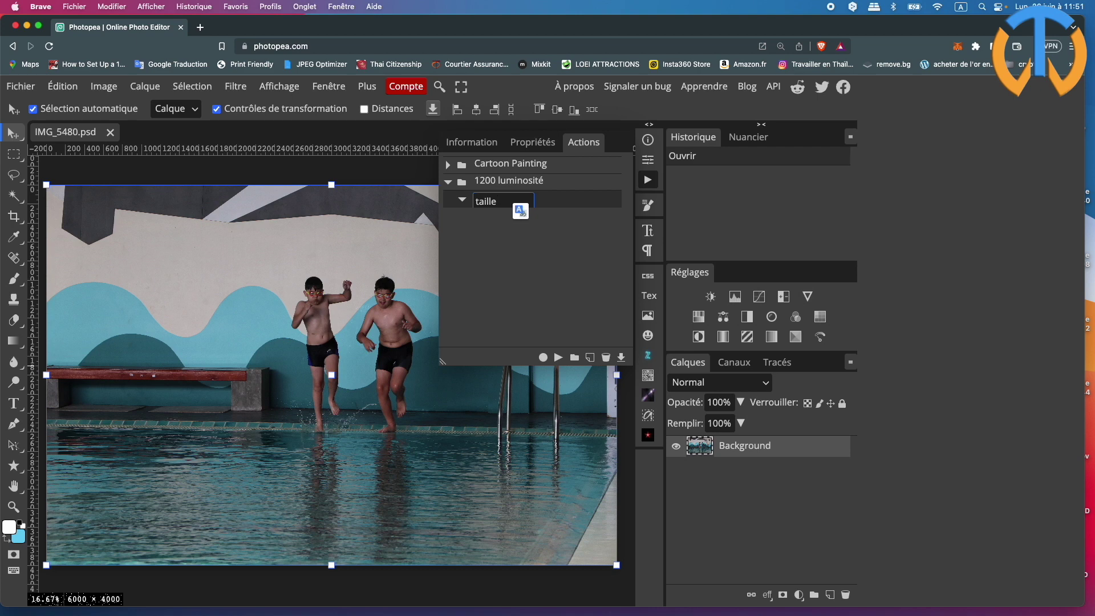
{"action": "type", "text": " et contraste"}
{"action": "key", "text": "Return"}
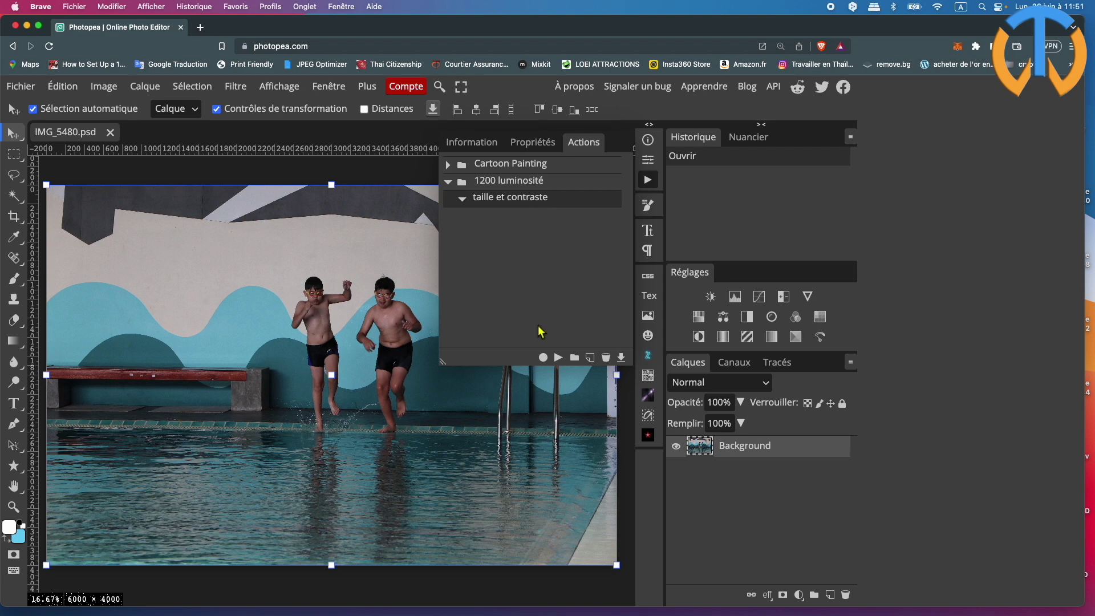
{"action": "left_click", "coordinate": [545, 361]}
Resize the image to width 1200 px, height 800 px, via Image Size.
{"action": "left_click", "coordinate": [103, 86]}
{"action": "left_click", "coordinate": [147, 304]}
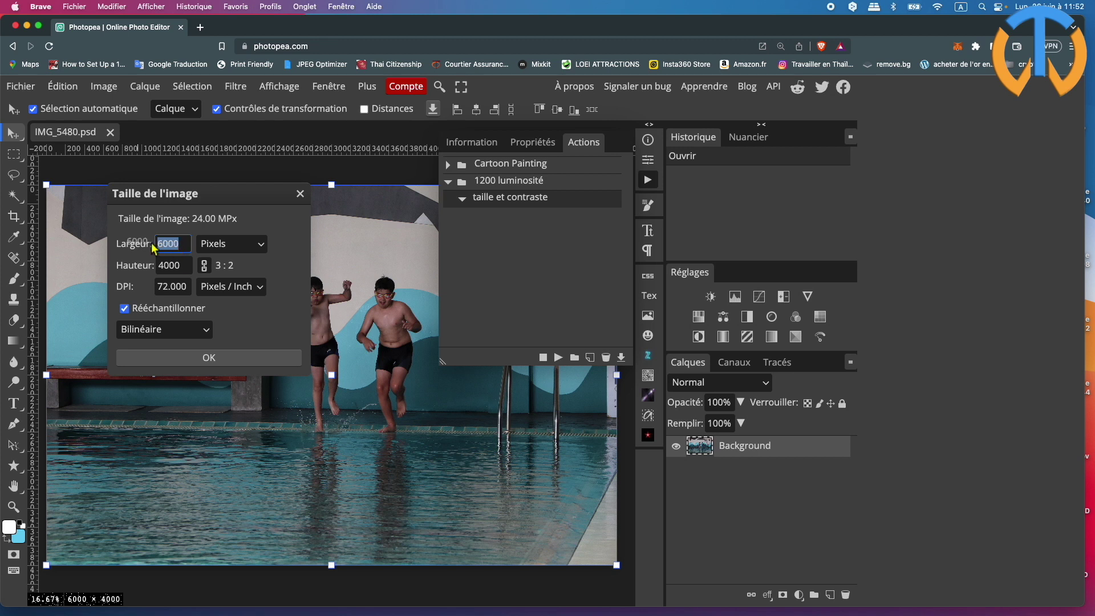
{"action": "type", "text": "1200"}
{"action": "left_click", "coordinate": [190, 271]}
{"action": "left_click", "coordinate": [209, 358]}
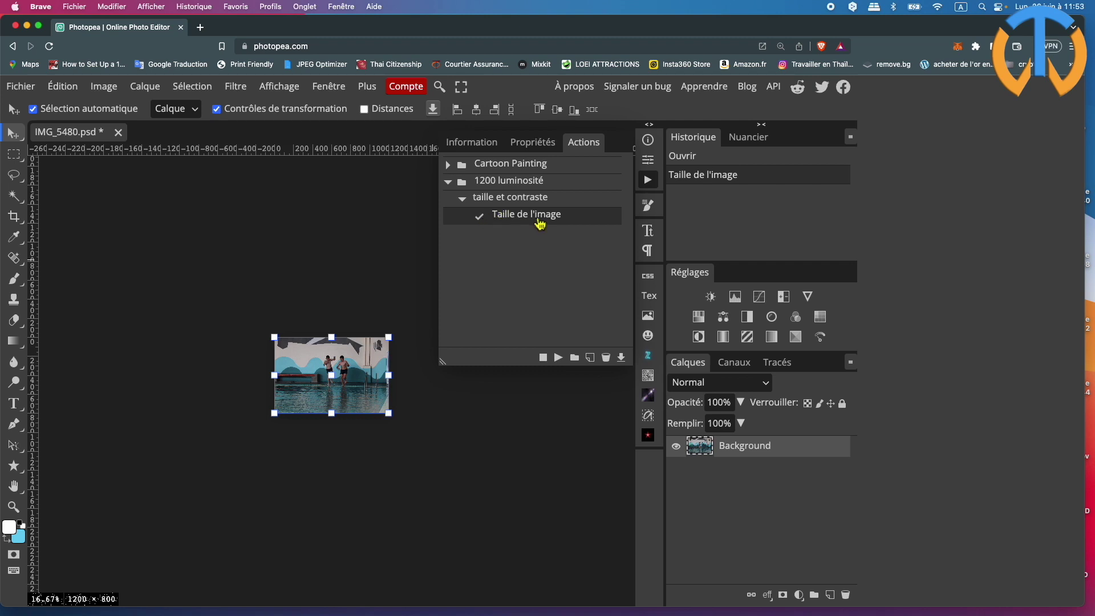
Apply a Brightness/Contrast adjustment with brightness raised to 50.
{"action": "left_click", "coordinate": [103, 90]}
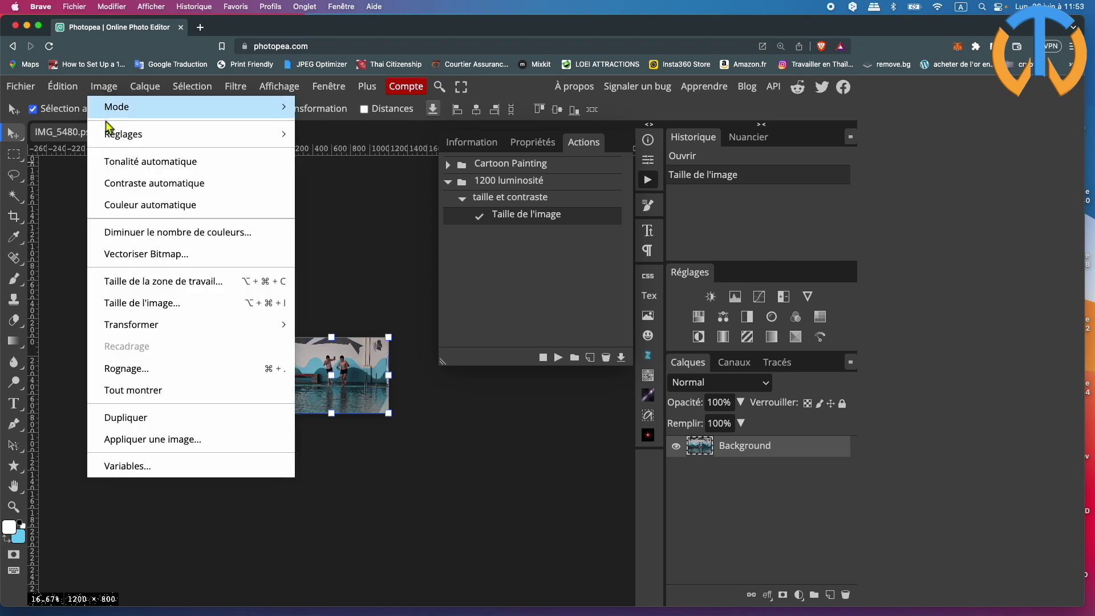
{"action": "mouse_move", "coordinate": [123, 135]}
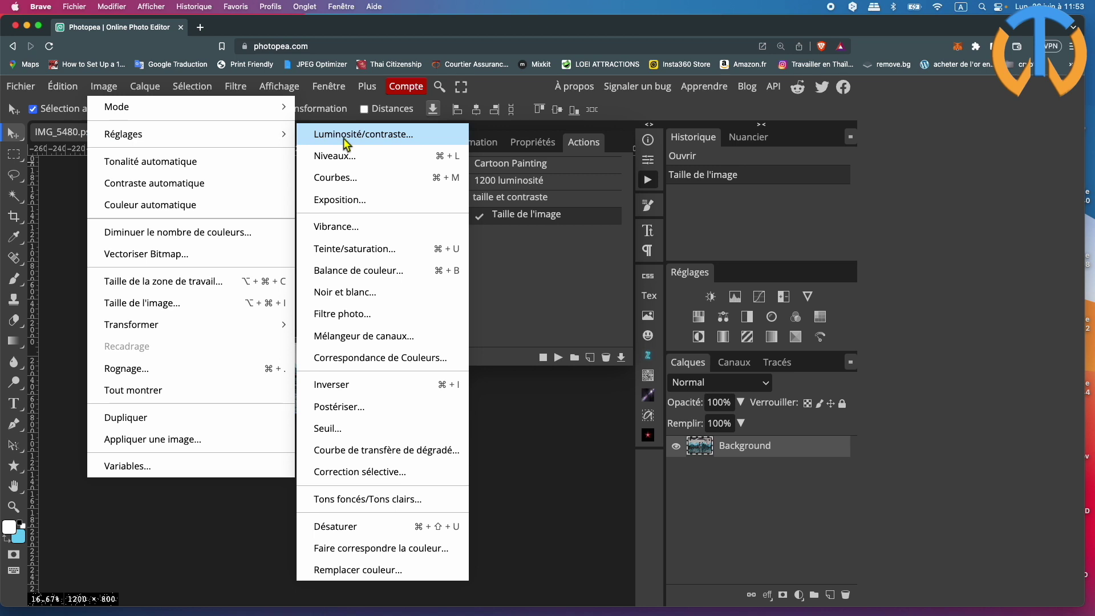
{"action": "left_click", "coordinate": [345, 137]}
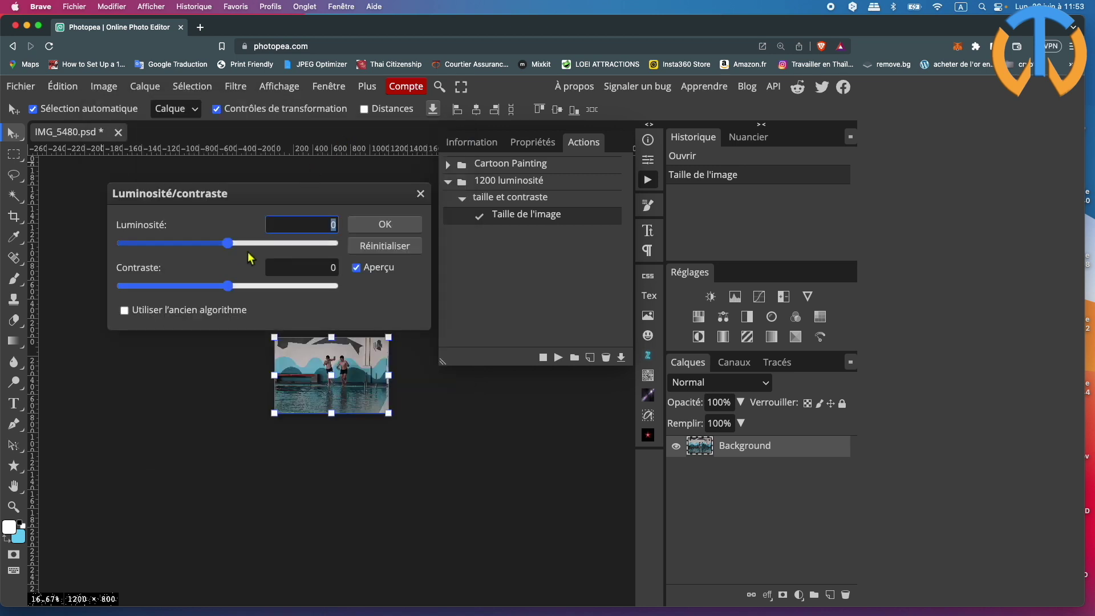
{"action": "left_click_drag", "start_coordinate": [232, 241], "coordinate": [264, 239]}
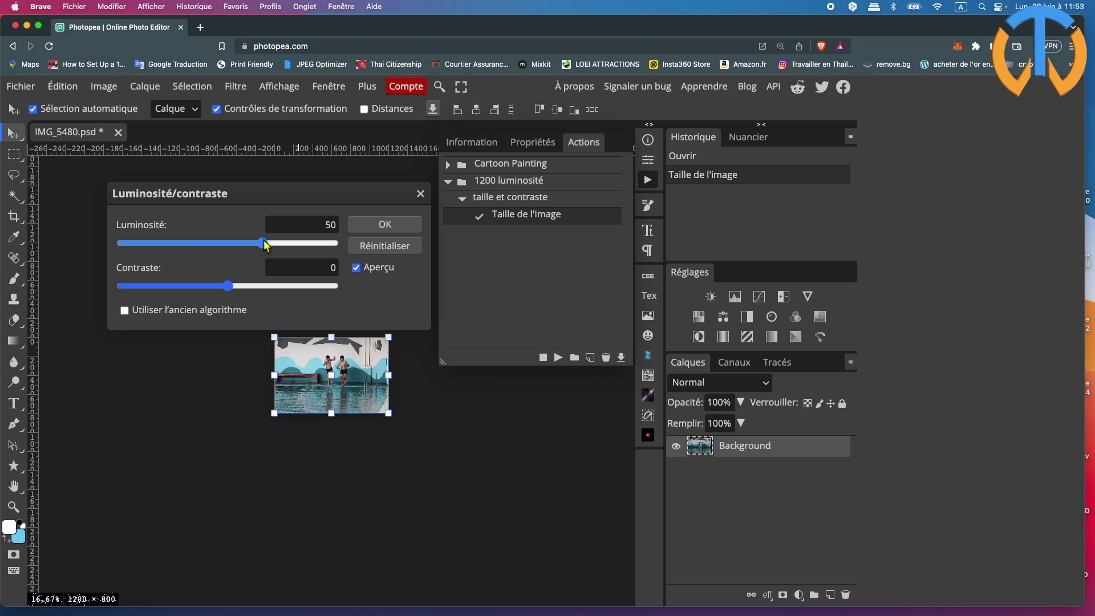
{"action": "left_click", "coordinate": [375, 224]}
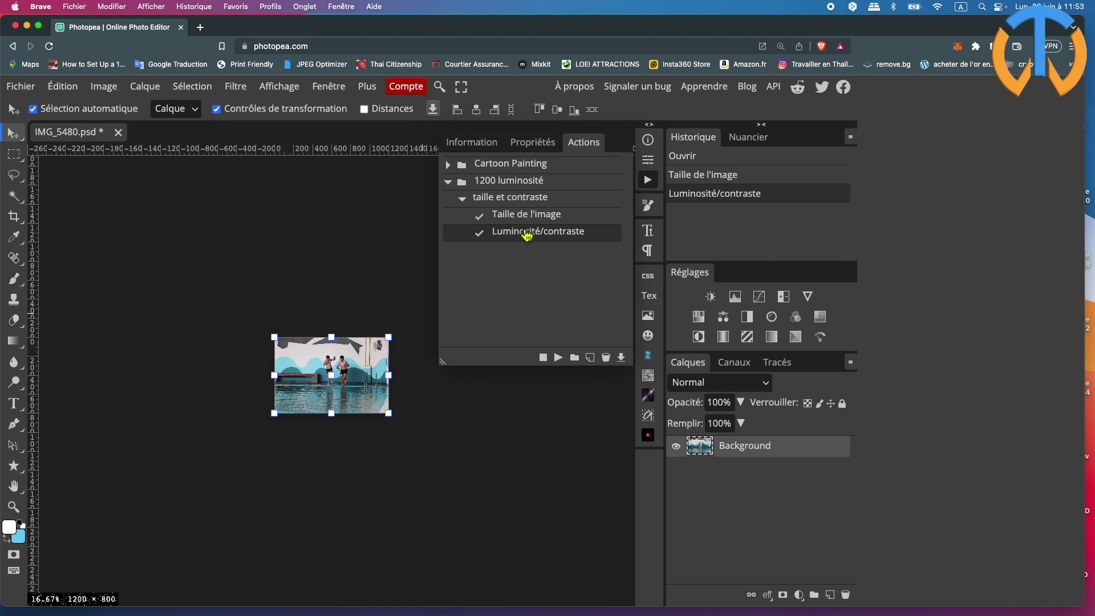
Stop recording the action and close IMG_5480 without saving.
{"action": "left_click", "coordinate": [543, 358]}
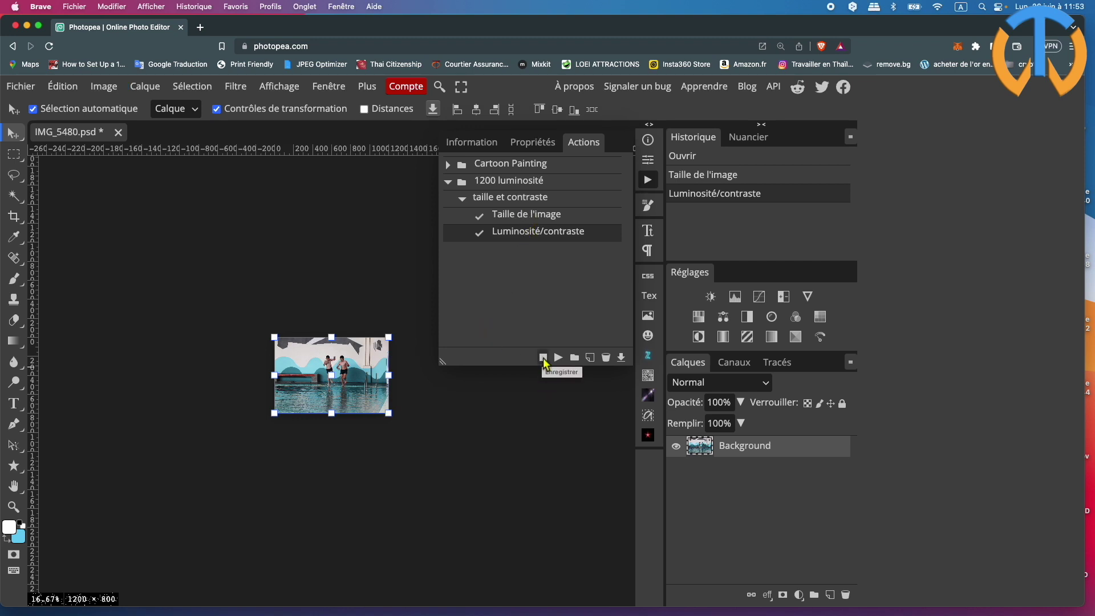
{"action": "left_click", "coordinate": [544, 359]}
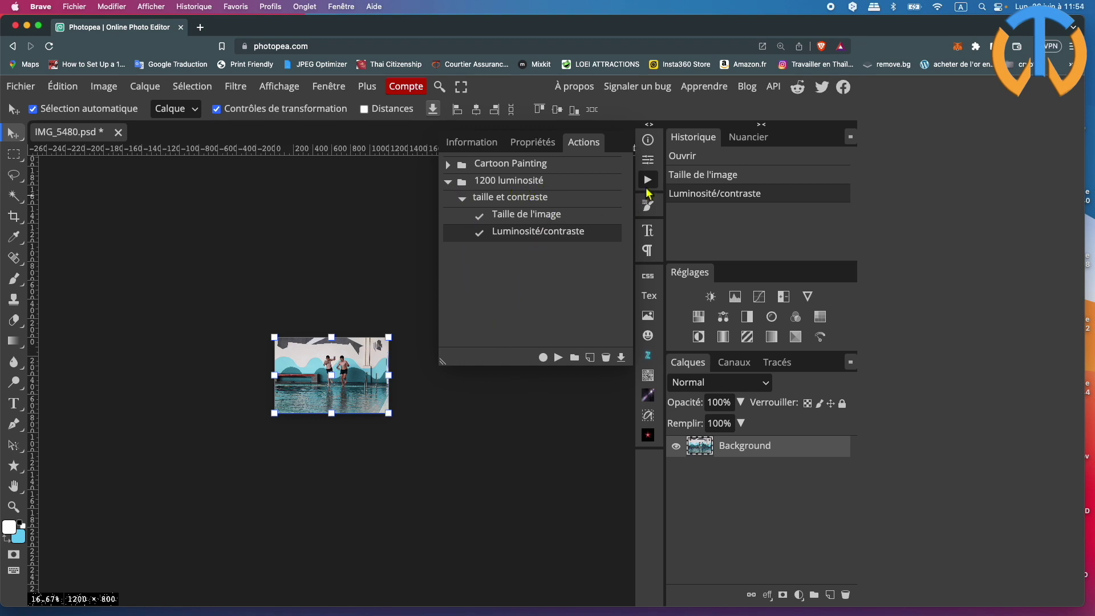
{"action": "left_click", "coordinate": [649, 182]}
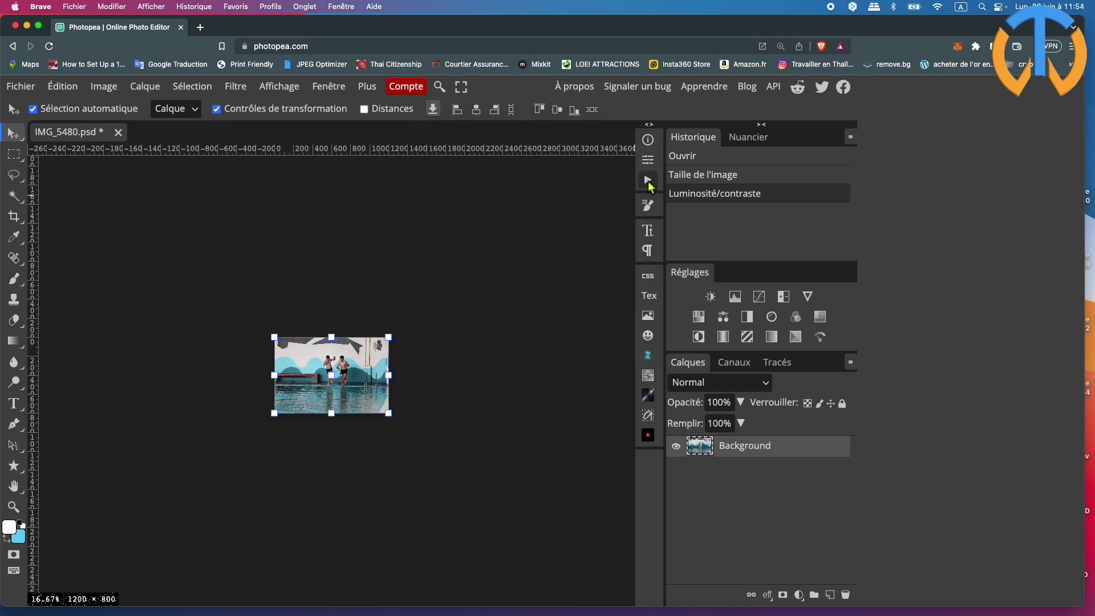
{"action": "left_click", "coordinate": [118, 132]}
{"action": "left_click", "coordinate": [638, 121]}
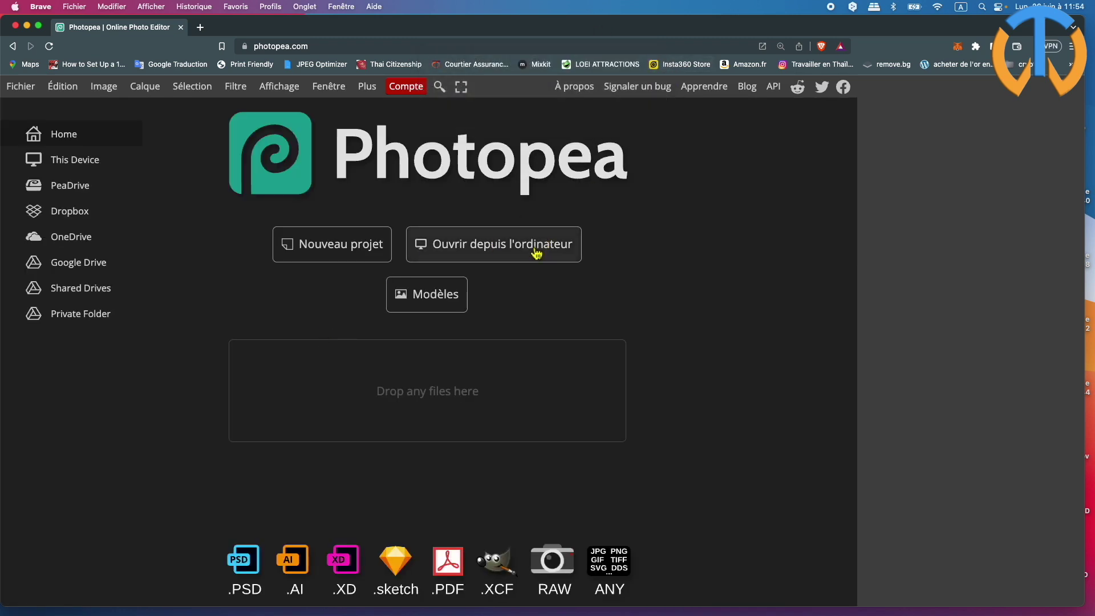
Open IMG_5485.JPG from the rushes 2 folder.
{"action": "left_click", "coordinate": [535, 251]}
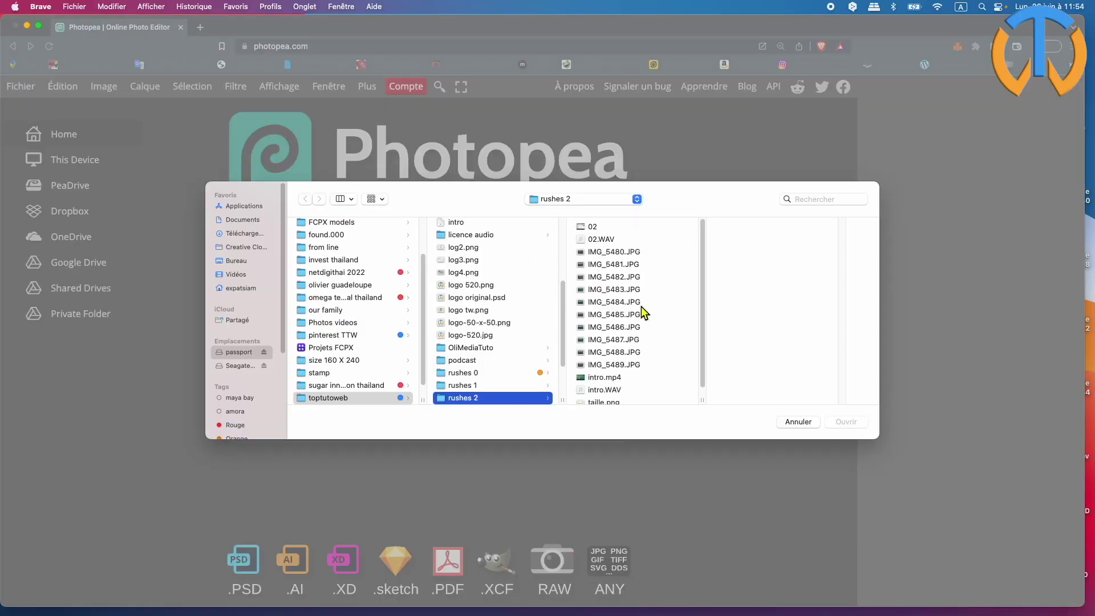
{"action": "left_click", "coordinate": [623, 315]}
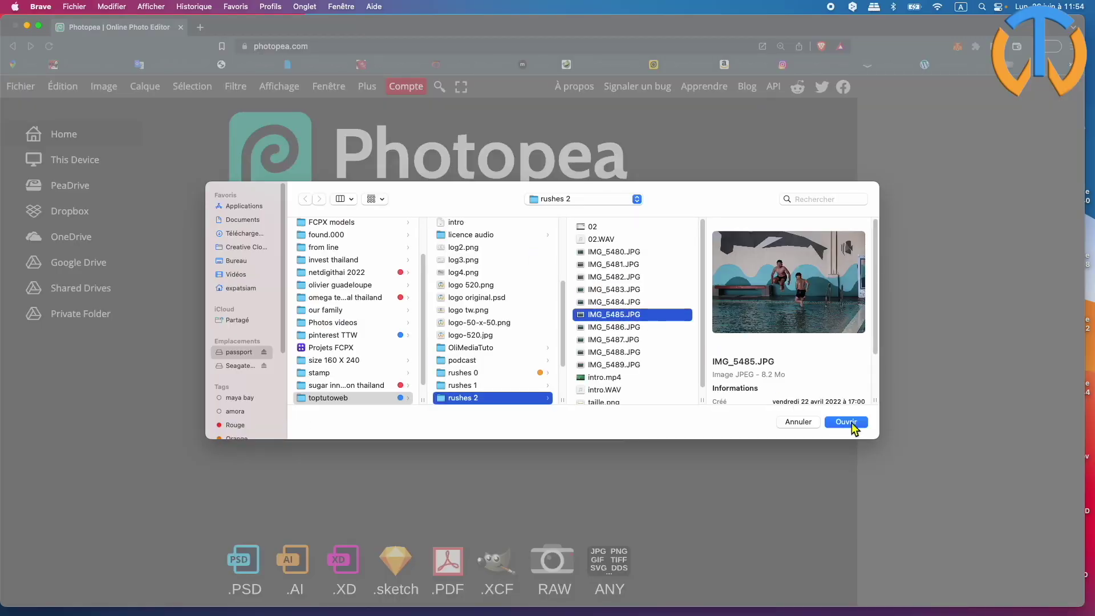
{"action": "left_click", "coordinate": [845, 422]}
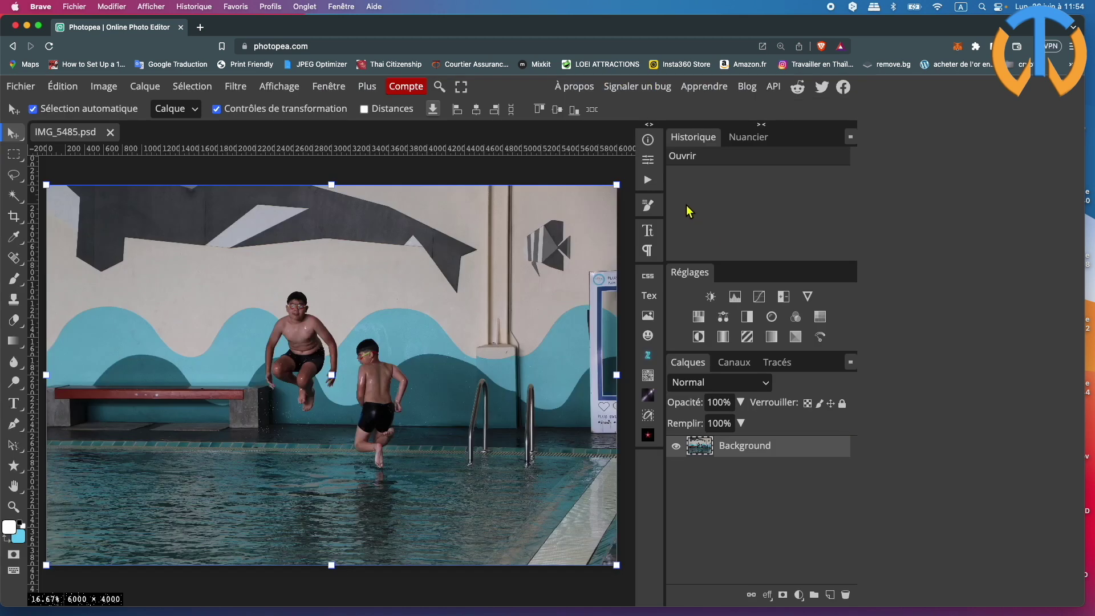
Play the 'taille et contraste' action from the 1200 luminosité set on IMG_5485.
{"action": "left_click", "coordinate": [648, 181]}
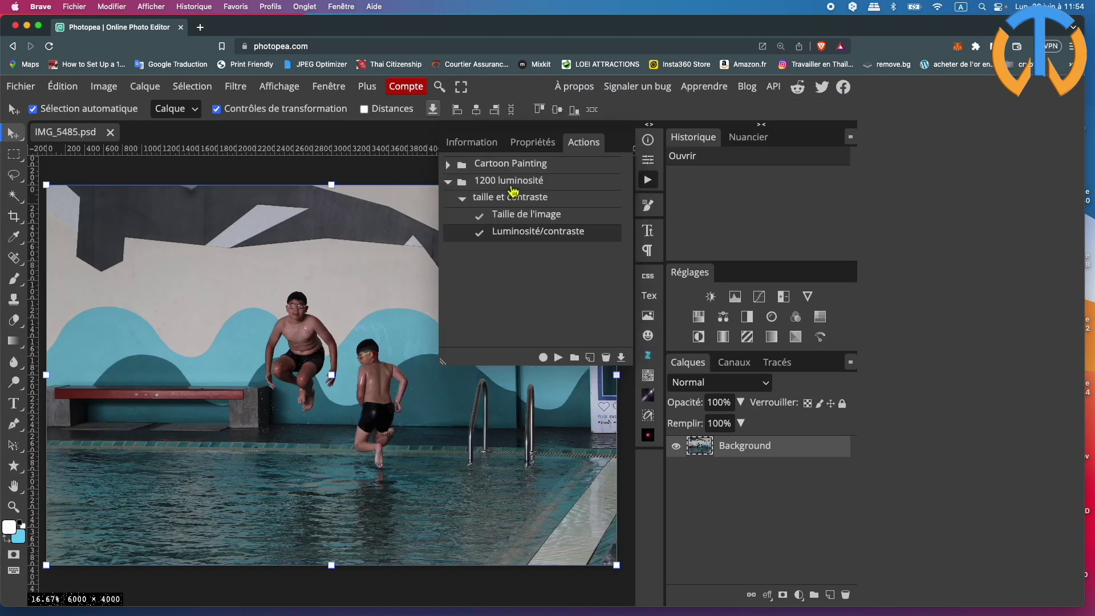
{"action": "left_click", "coordinate": [513, 189]}
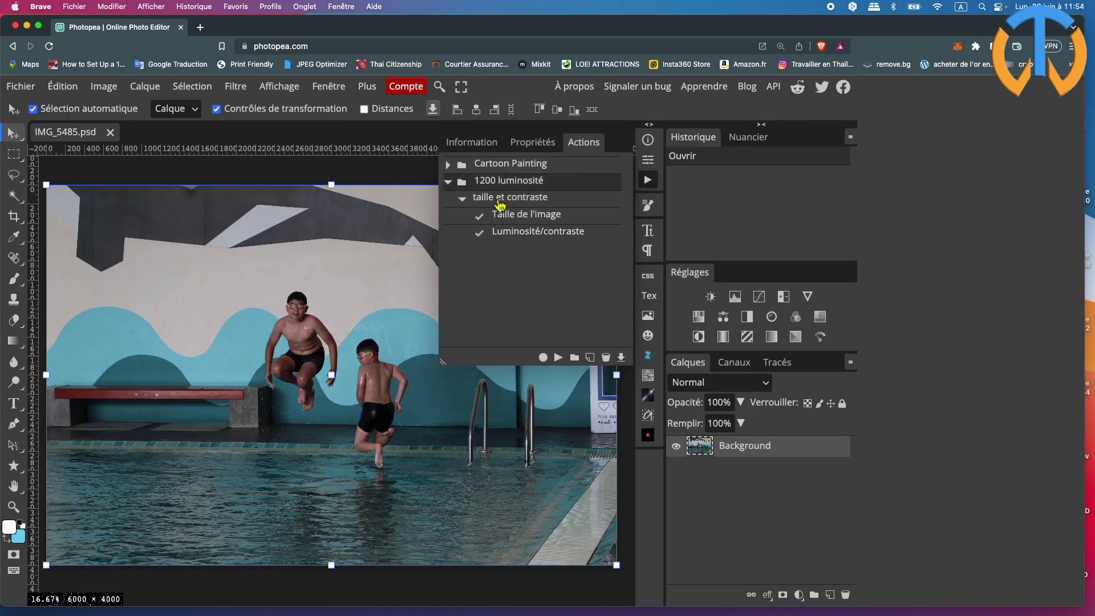
{"action": "left_click", "coordinate": [500, 201]}
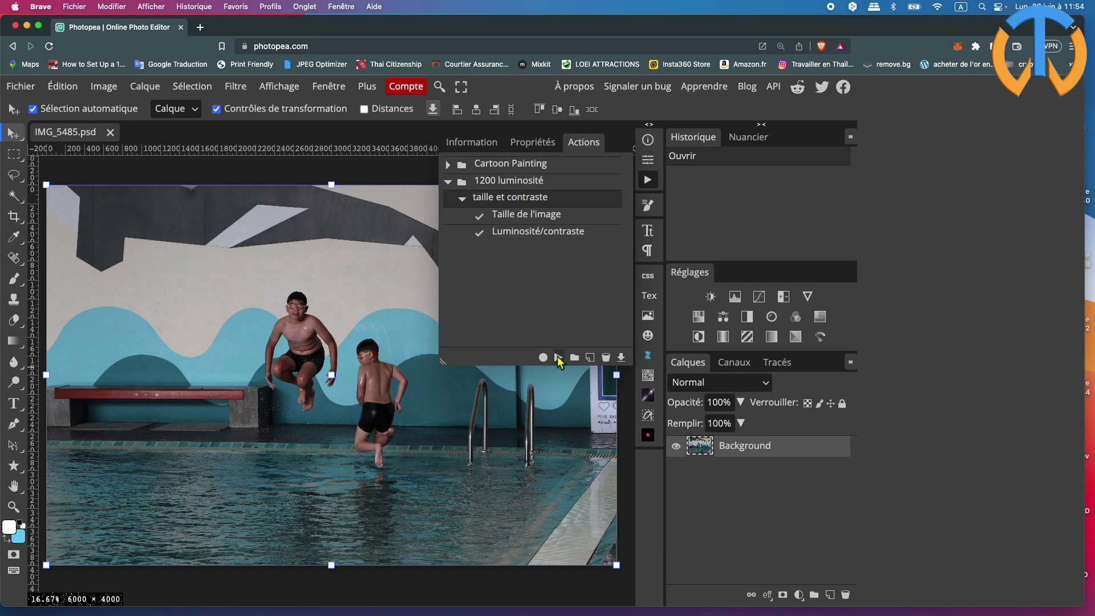
{"action": "left_click", "coordinate": [559, 360]}
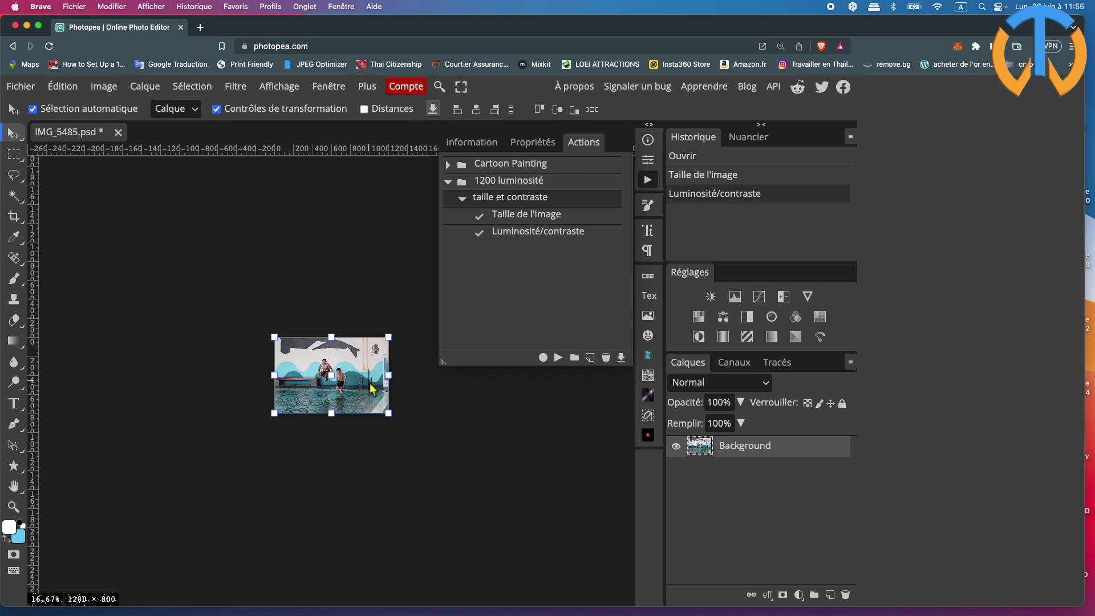
Confirm the image is now 1200 × 800 and collapse the action folders.
{"action": "left_click", "coordinate": [101, 90]}
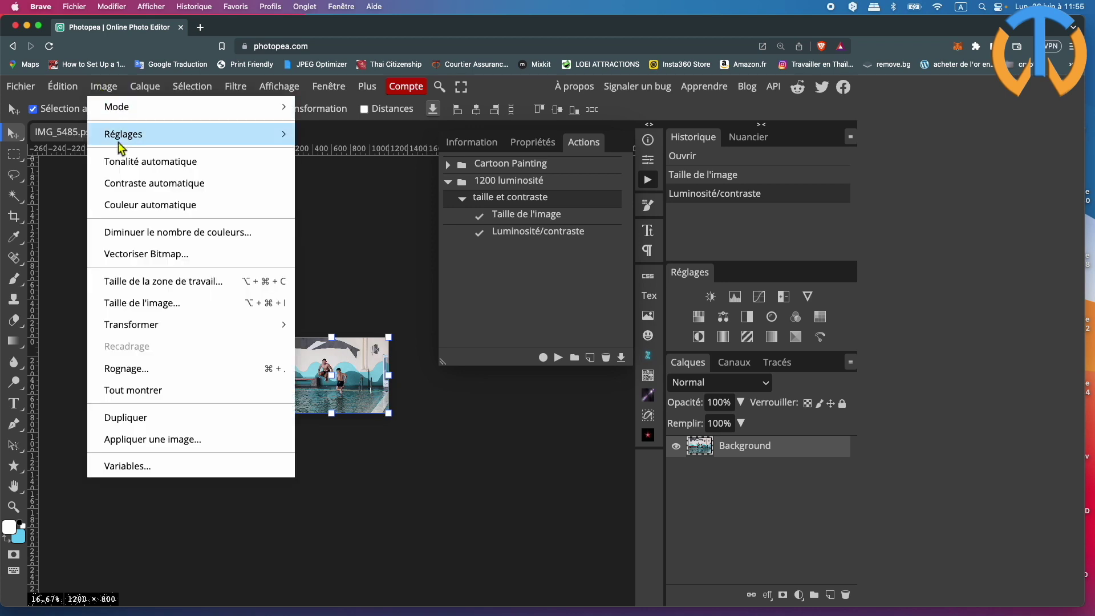
{"action": "left_click", "coordinate": [153, 301]}
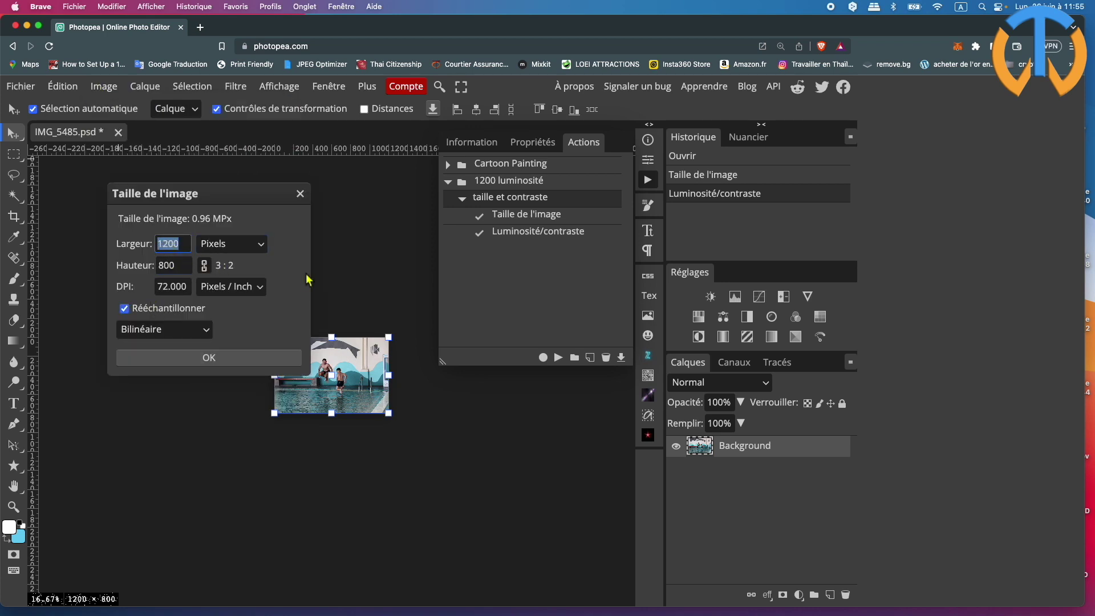
{"action": "left_click", "coordinate": [197, 359]}
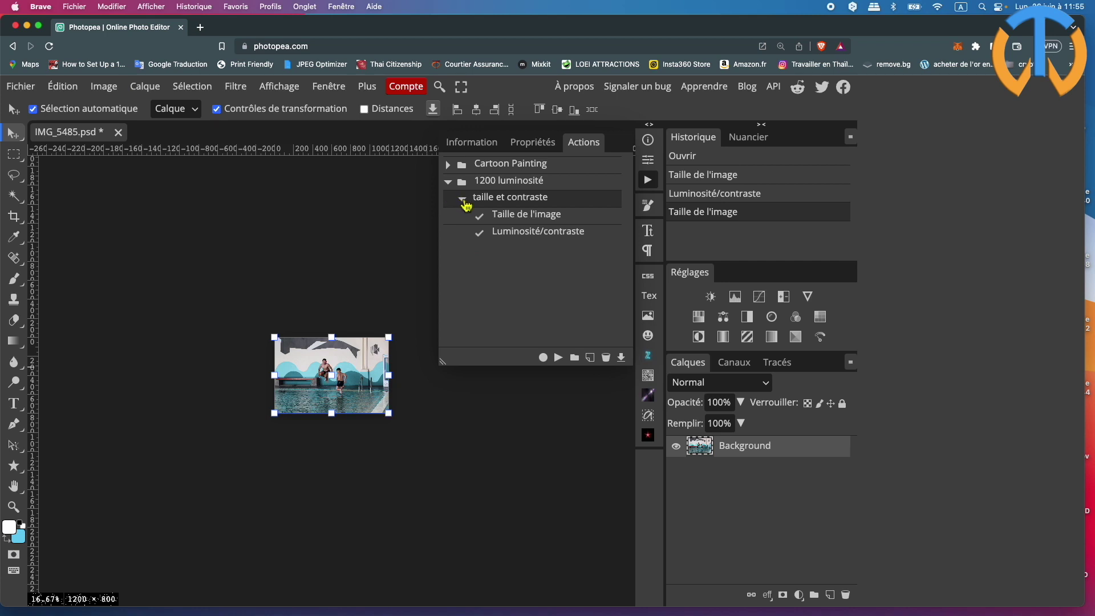
{"action": "left_click", "coordinate": [463, 199]}
{"action": "left_click", "coordinate": [451, 184]}
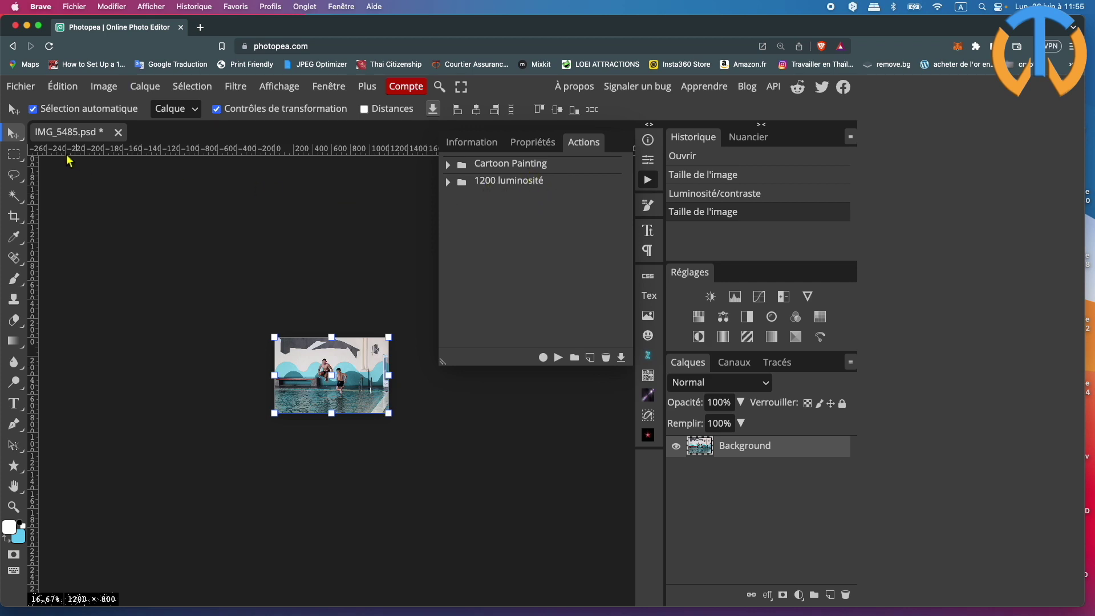
Close IMG_5485 without saving and head to File > Automate for Batch.
{"action": "left_click", "coordinate": [118, 132]}
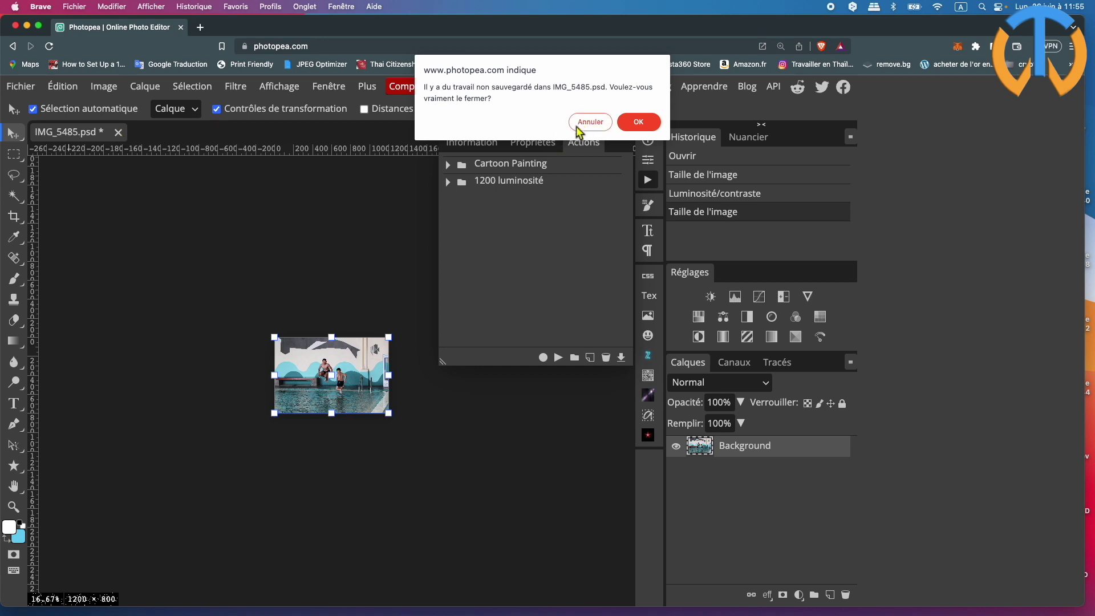
{"action": "left_click", "coordinate": [630, 123]}
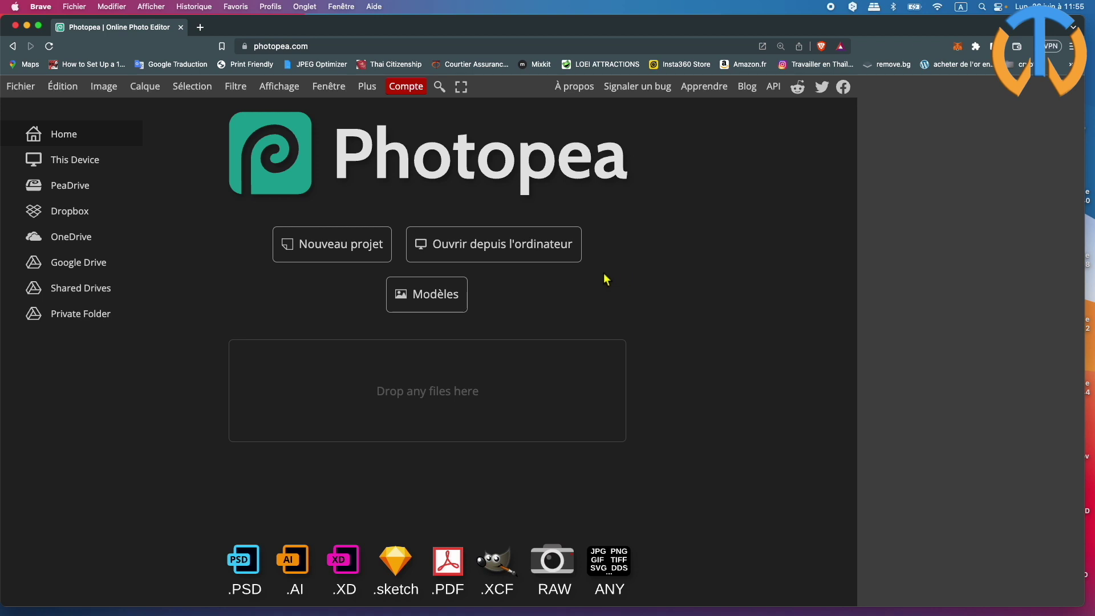
{"action": "left_click", "coordinate": [24, 90]}
{"action": "mouse_move", "coordinate": [47, 417]}
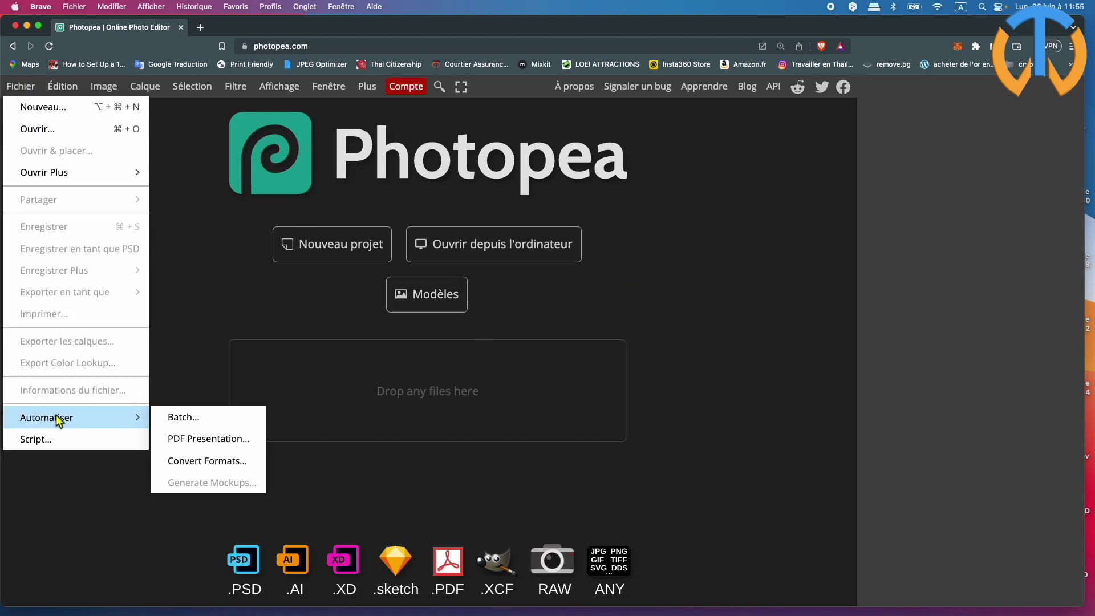
Start a batch and load the ten source photos IMG_5480–IMG_5489.
{"action": "left_click", "coordinate": [199, 423]}
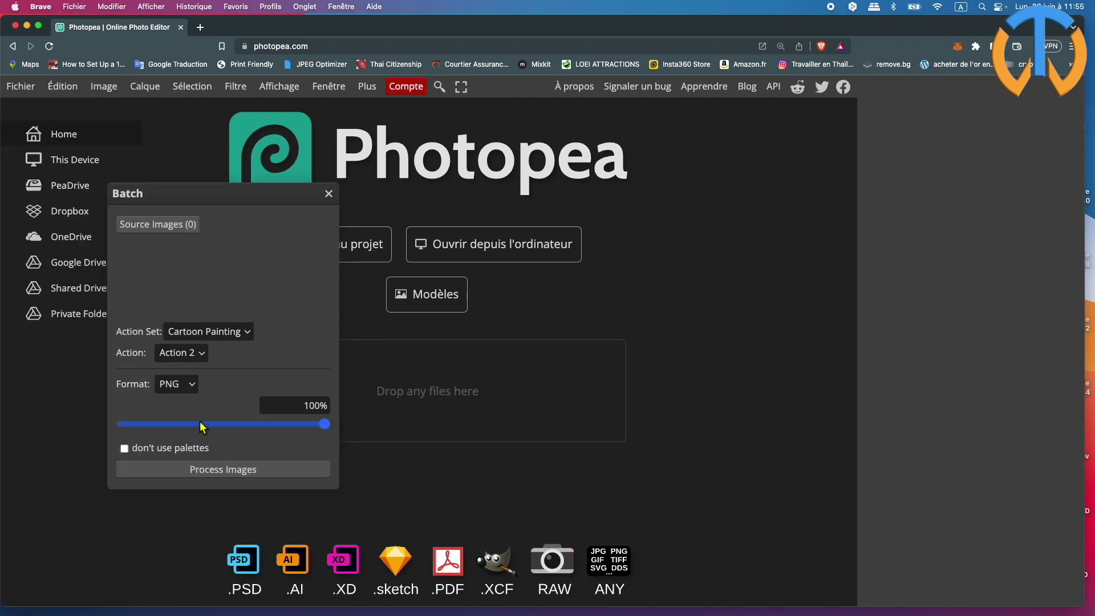
{"action": "left_click", "coordinate": [163, 228]}
{"action": "left_click_drag", "start_coordinate": [371, 255], "coordinate": [378, 362]}
{"action": "left_click", "coordinate": [854, 421]}
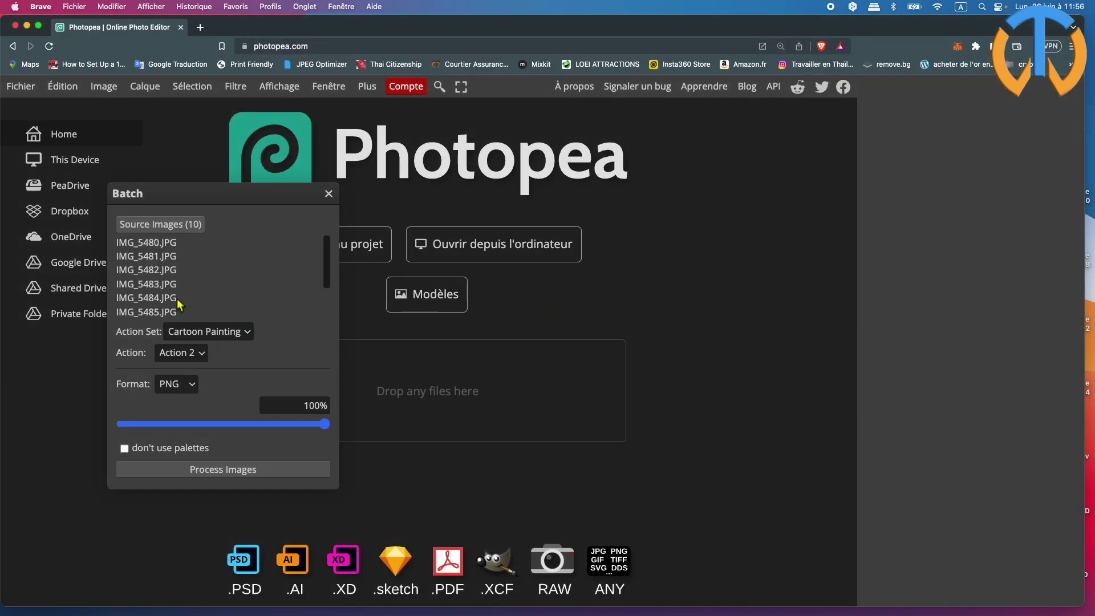
{"action": "left_click", "coordinate": [139, 335]}
Choose the taille et contraste action from the 1200 luminosité set, with WEBP output at 70%.
{"action": "left_click", "coordinate": [248, 334]}
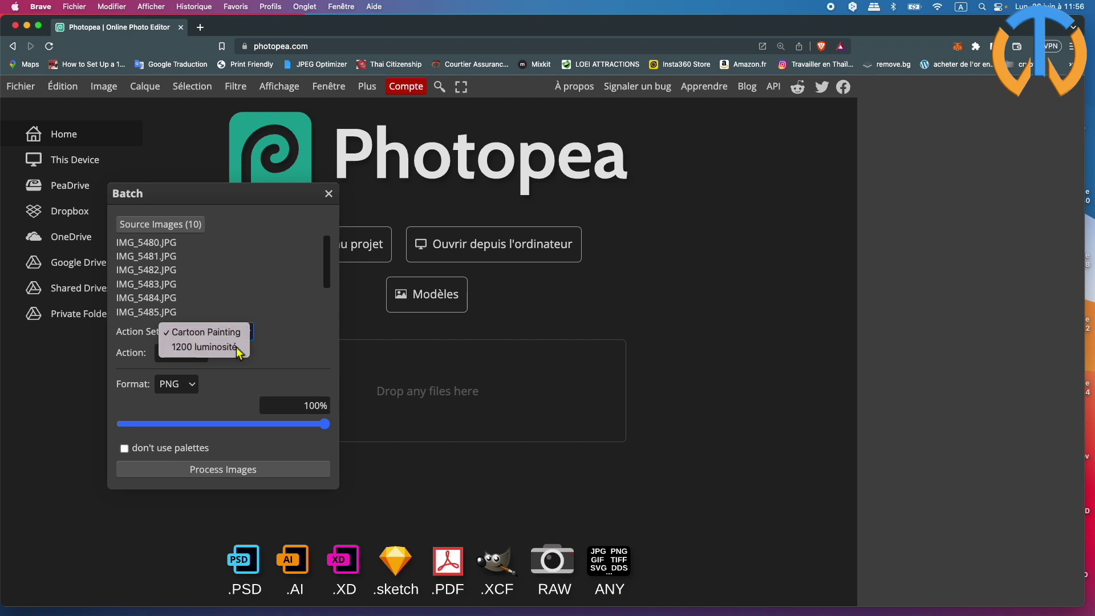
{"action": "left_click", "coordinate": [237, 349]}
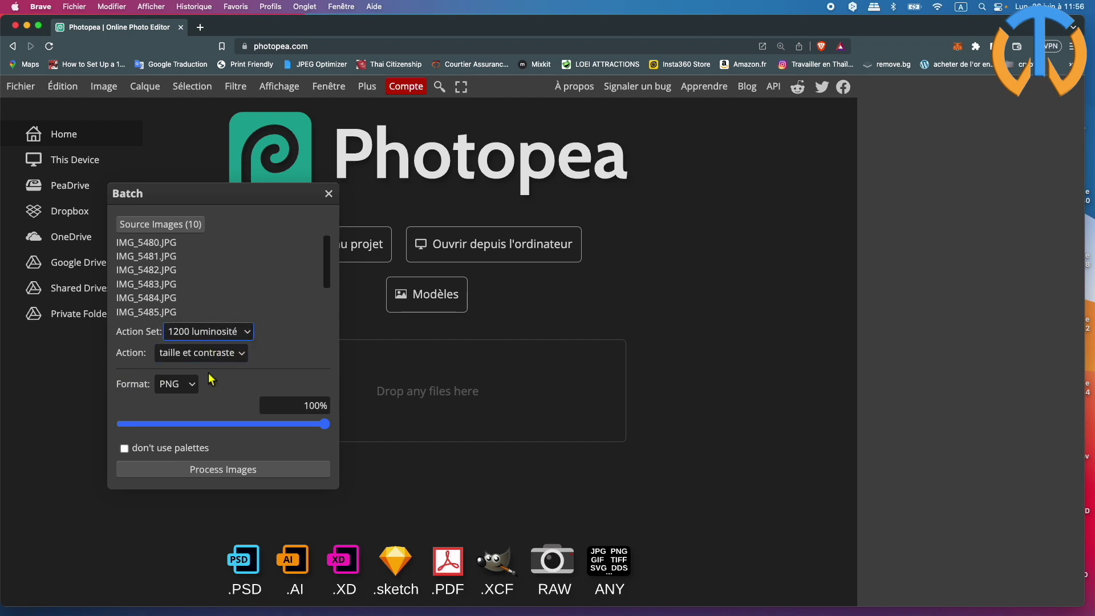
{"action": "left_click", "coordinate": [243, 359]}
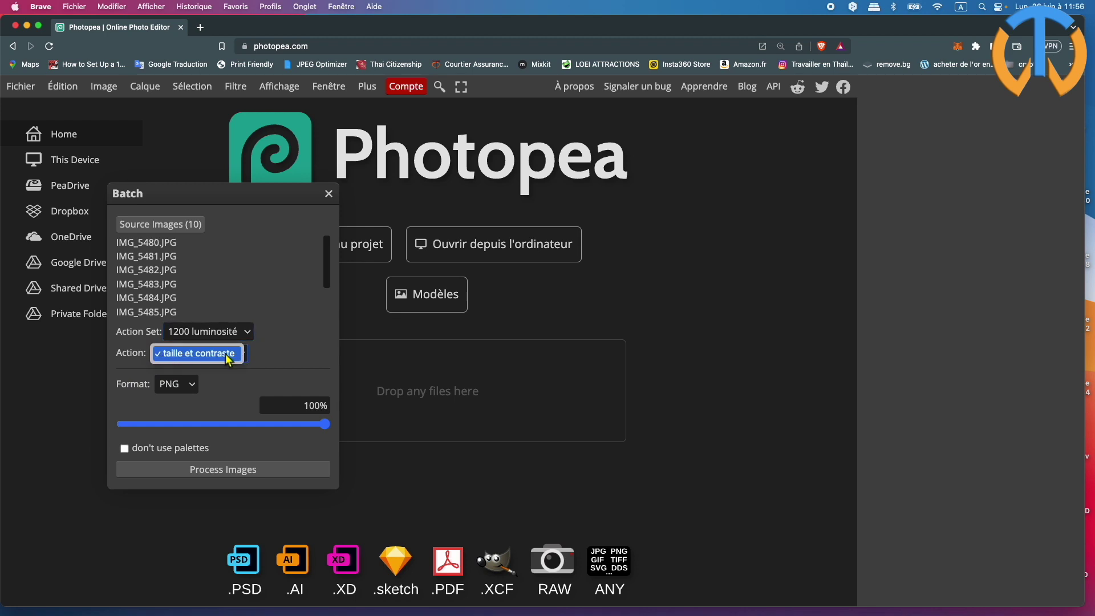
{"action": "left_click", "coordinate": [237, 355]}
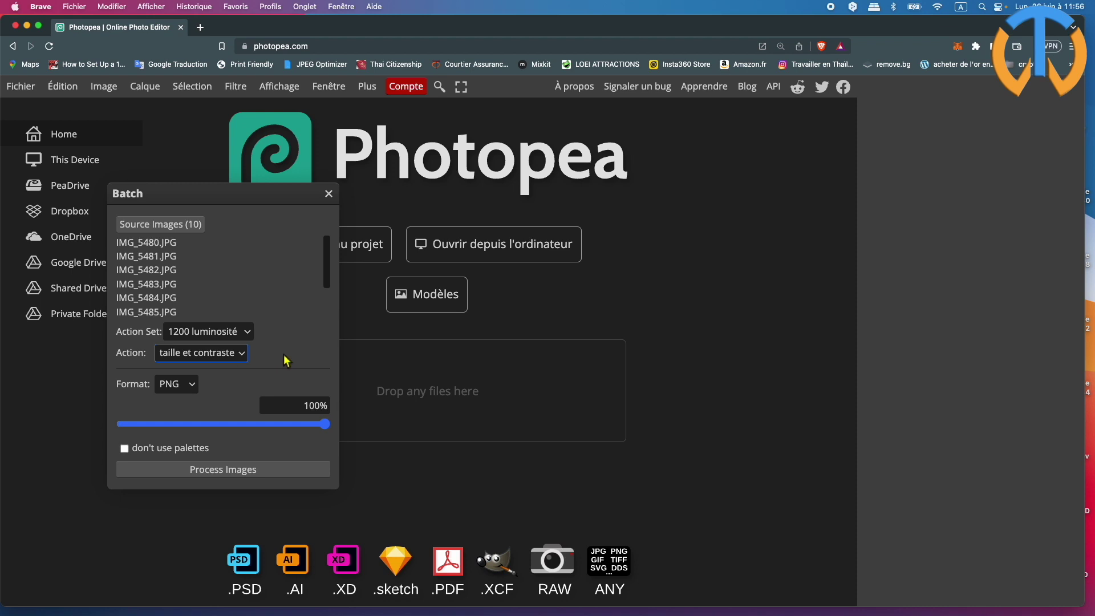
{"action": "left_click", "coordinate": [193, 386]}
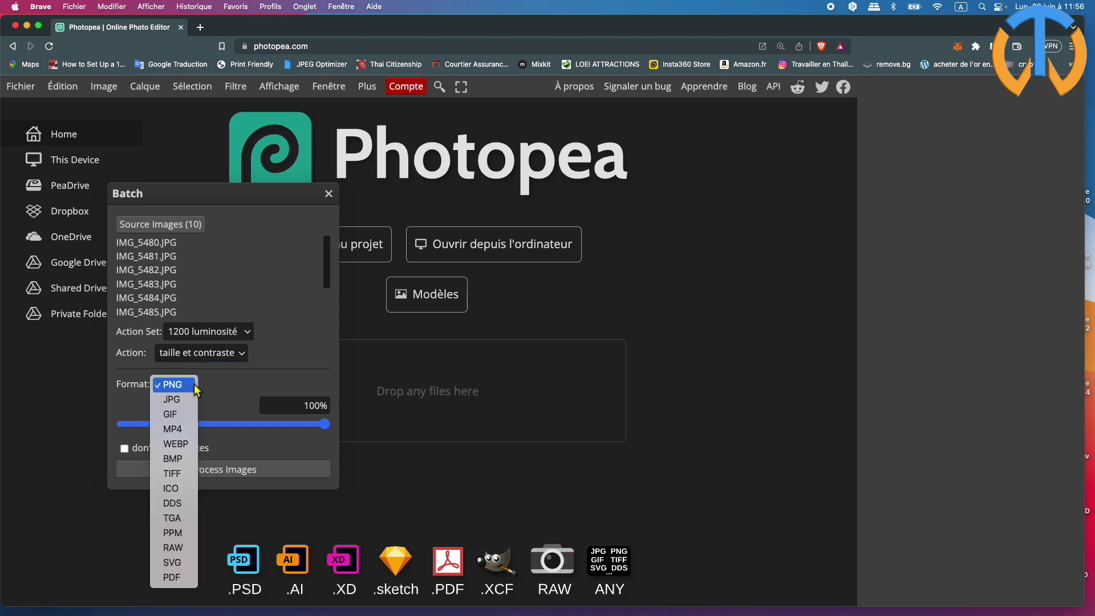
{"action": "left_click", "coordinate": [186, 443]}
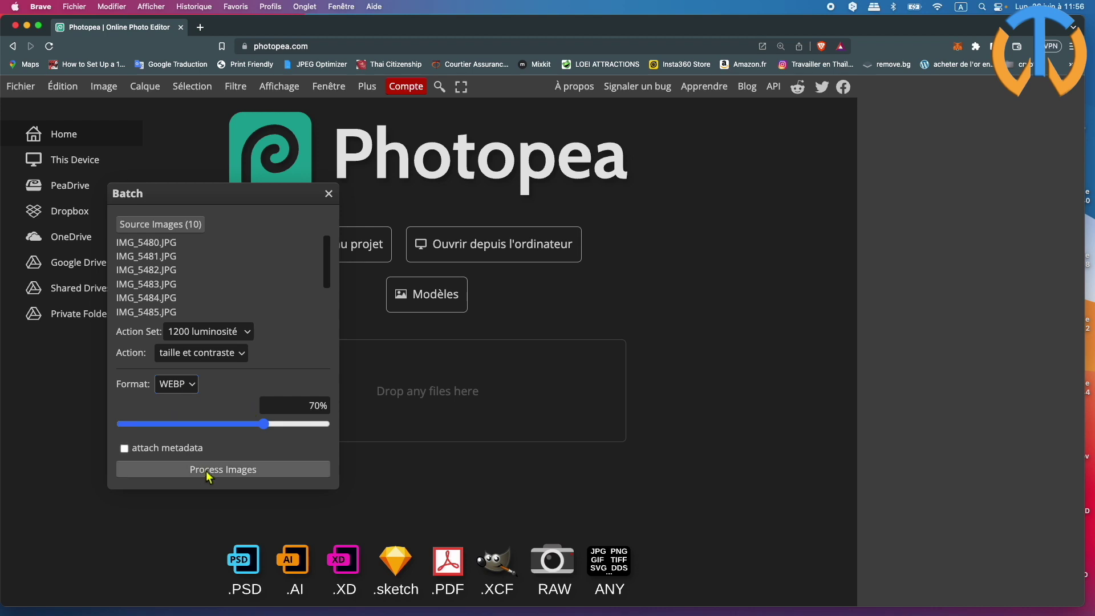
Run the batch, save the zip as 'photos 1200 X 800' in rushes 2, and close the batch window.
{"action": "left_click", "coordinate": [245, 470]}
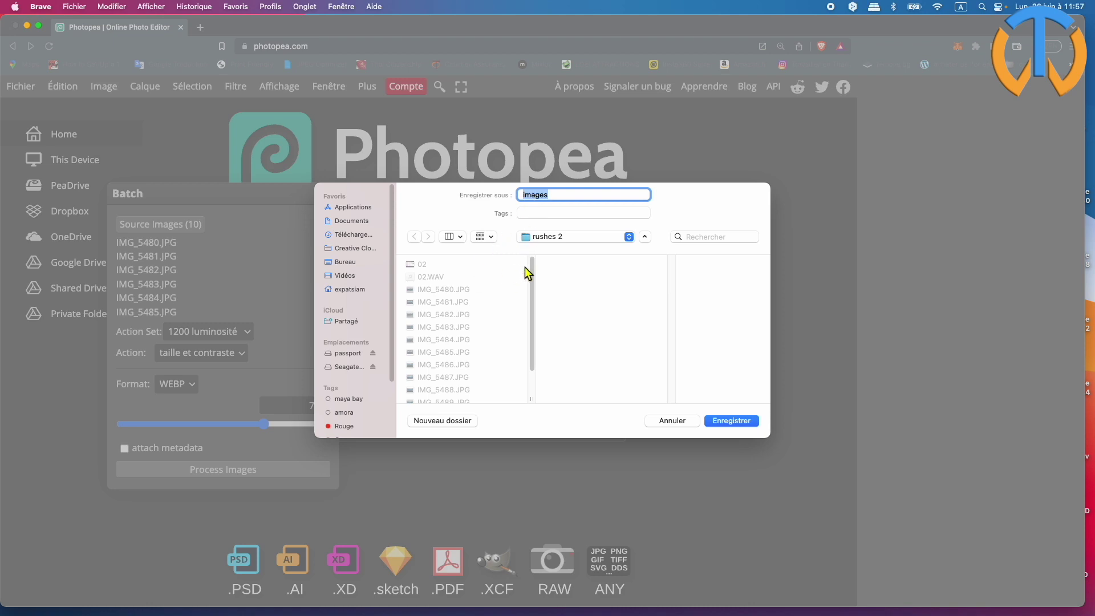
{"action": "left_click", "coordinate": [564, 197]}
{"action": "key", "text": "super+a"}
{"action": "type", "text": "photos 1200 X 800"}
{"action": "left_click", "coordinate": [565, 236]}
{"action": "left_click", "coordinate": [563, 236]}
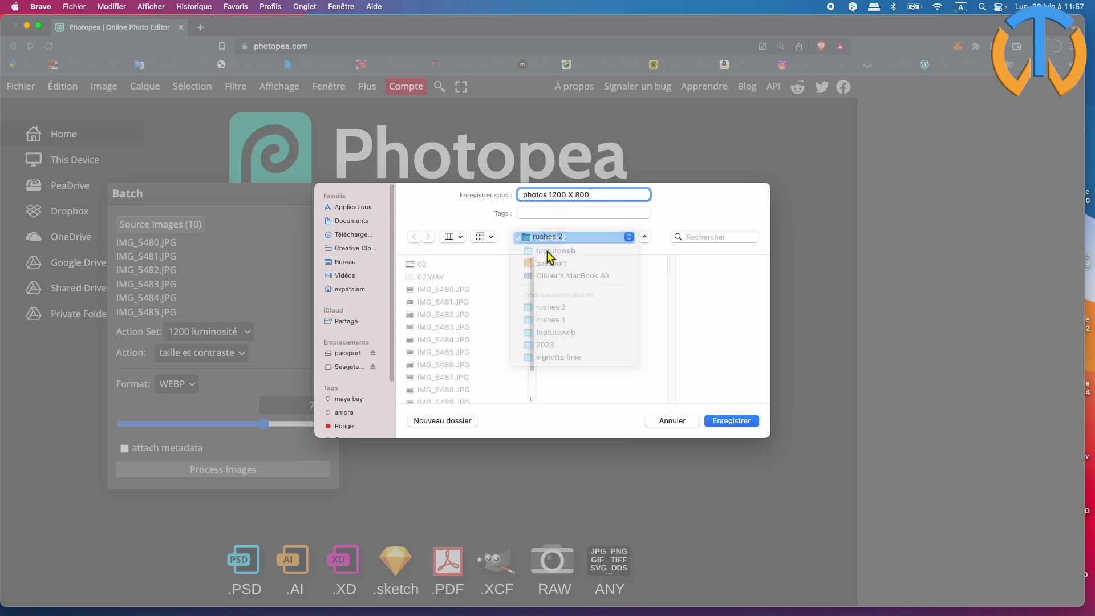
{"action": "left_click", "coordinate": [738, 420]}
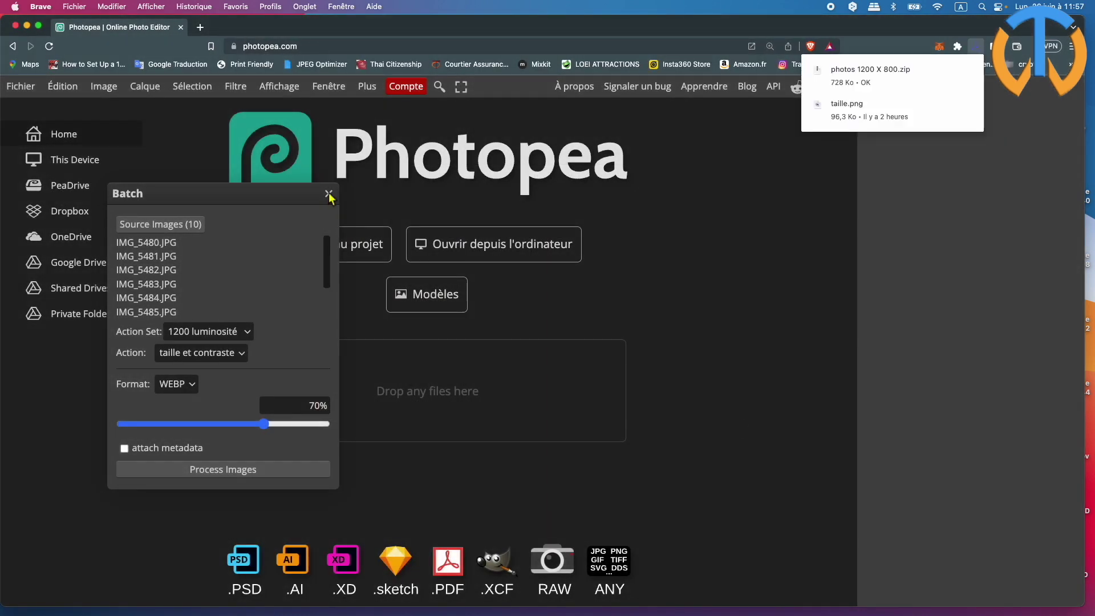
{"action": "left_click", "coordinate": [329, 194]}
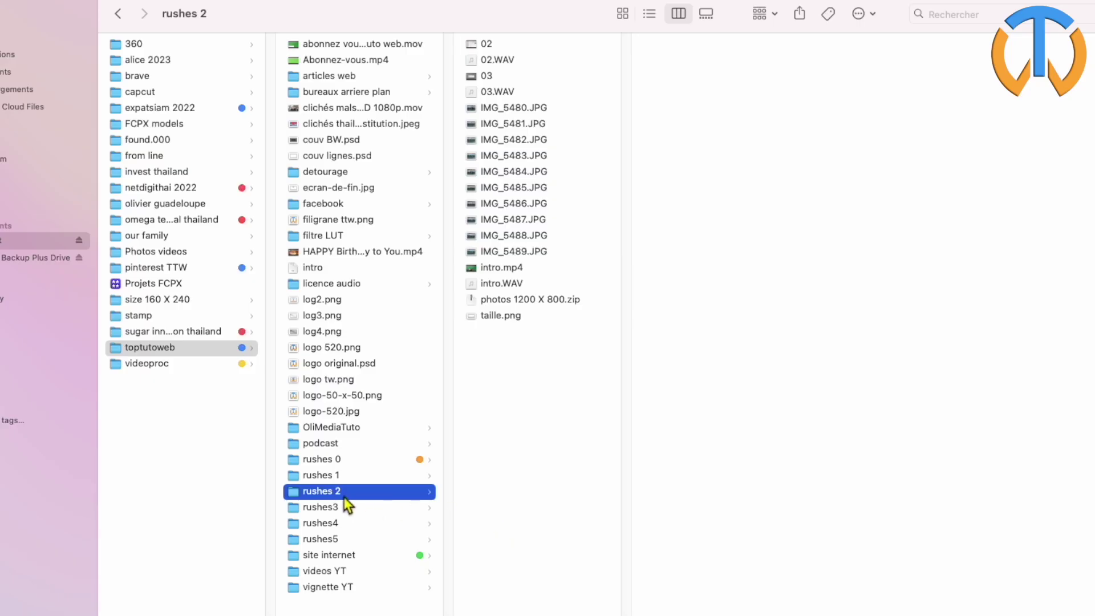
Preview the originals IMG_5480, 5481, 5483 and 5485, then select photos 1200 X 800.zip for its details.
{"action": "left_click", "coordinate": [570, 114]}
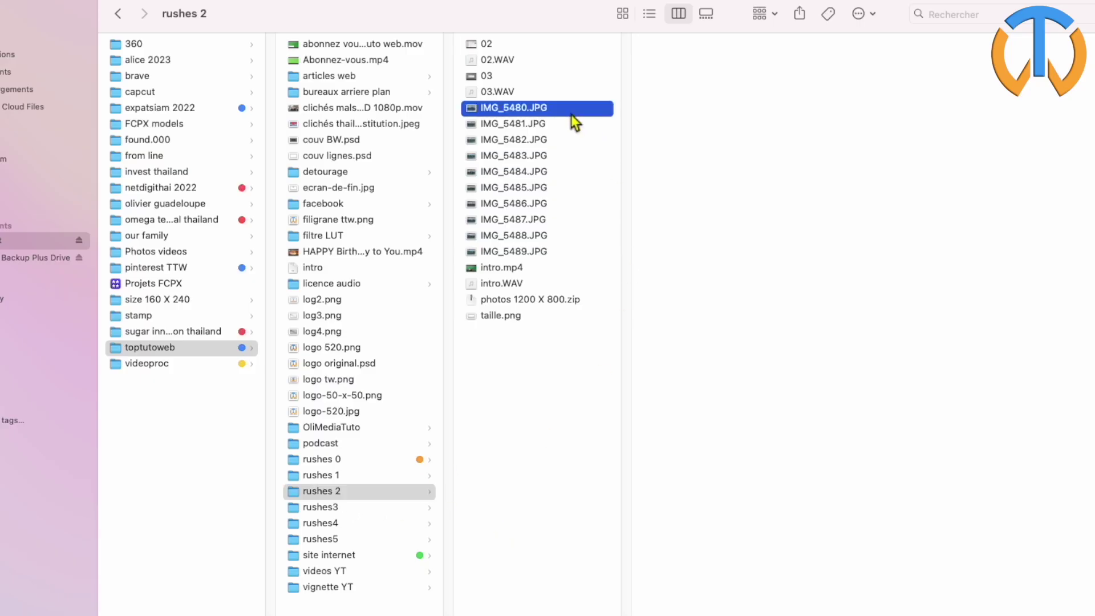
{"action": "left_click", "coordinate": [569, 129]}
{"action": "left_click", "coordinate": [571, 161]}
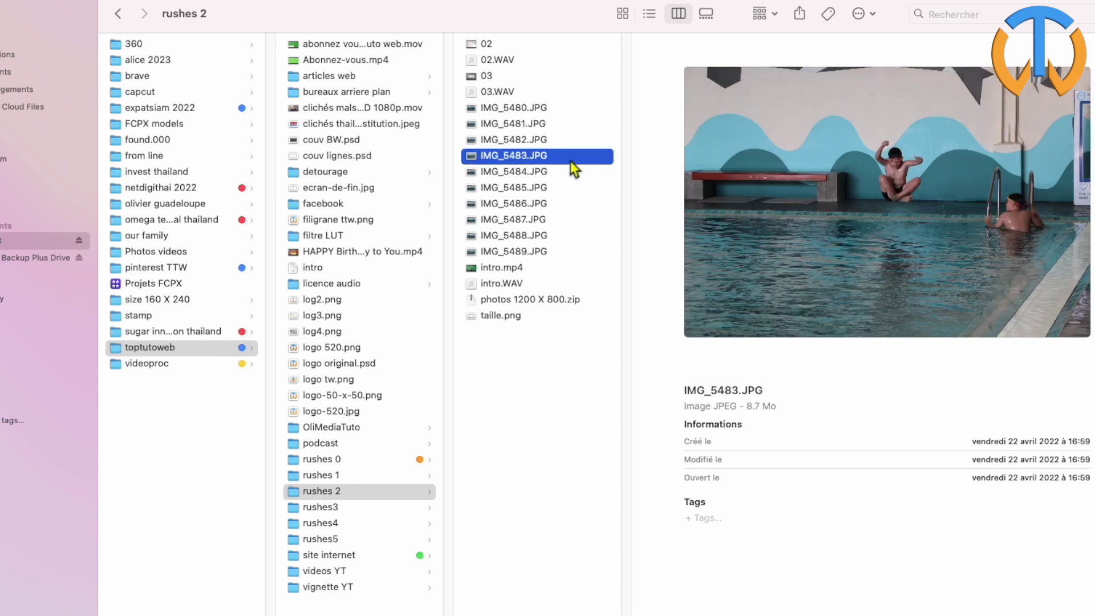
{"action": "left_click", "coordinate": [568, 193]}
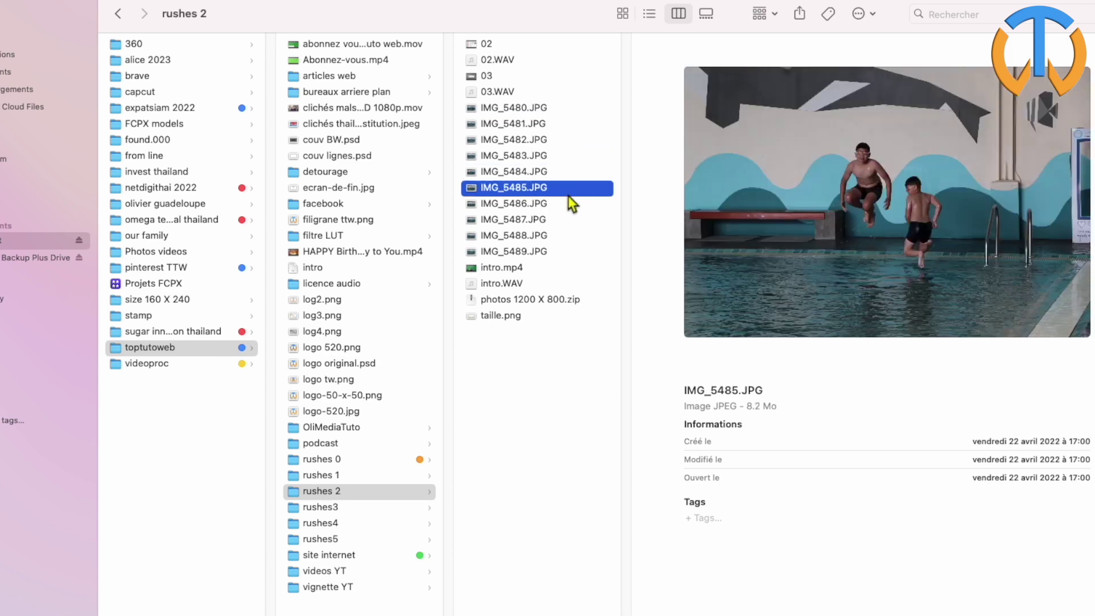
{"action": "left_click", "coordinate": [537, 302]}
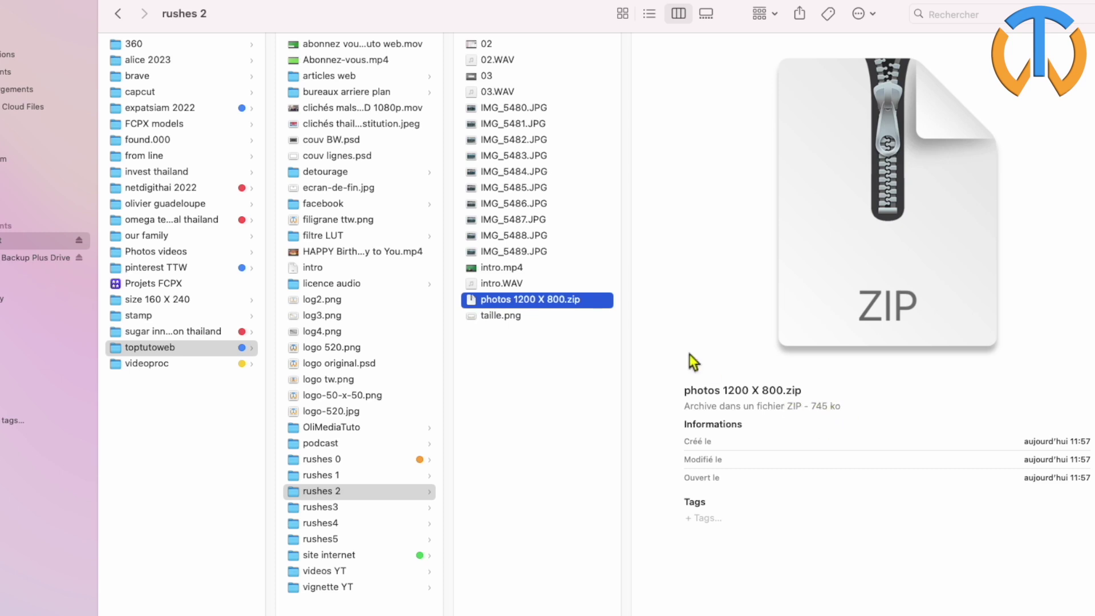
Extract the zip and select all ten converted WebP files to see their total size.
{"action": "double_click", "coordinate": [529, 301]}
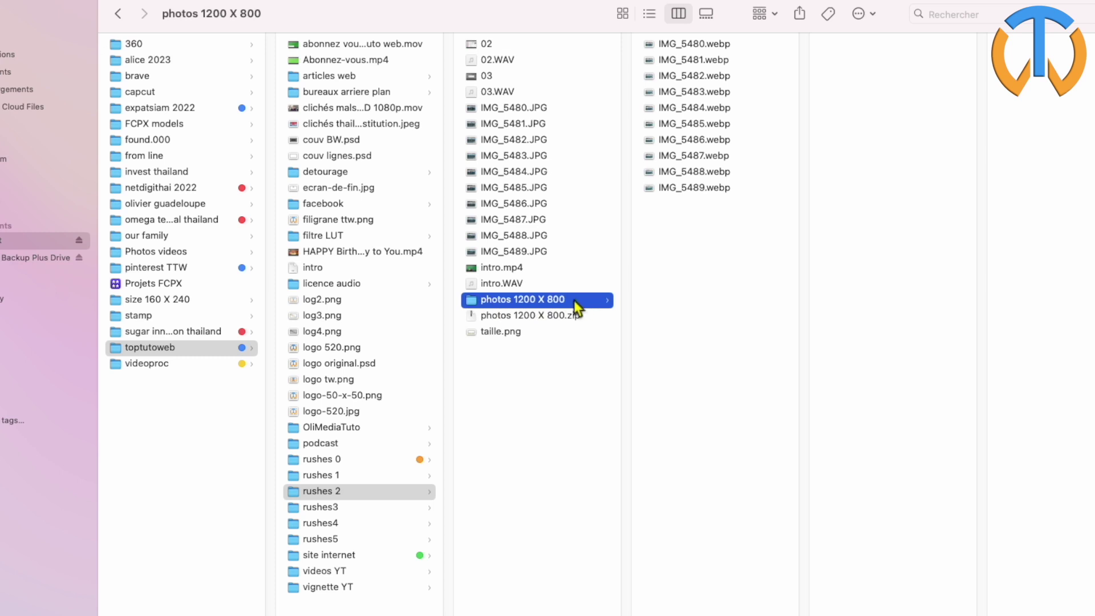
{"action": "left_click", "coordinate": [707, 47]}
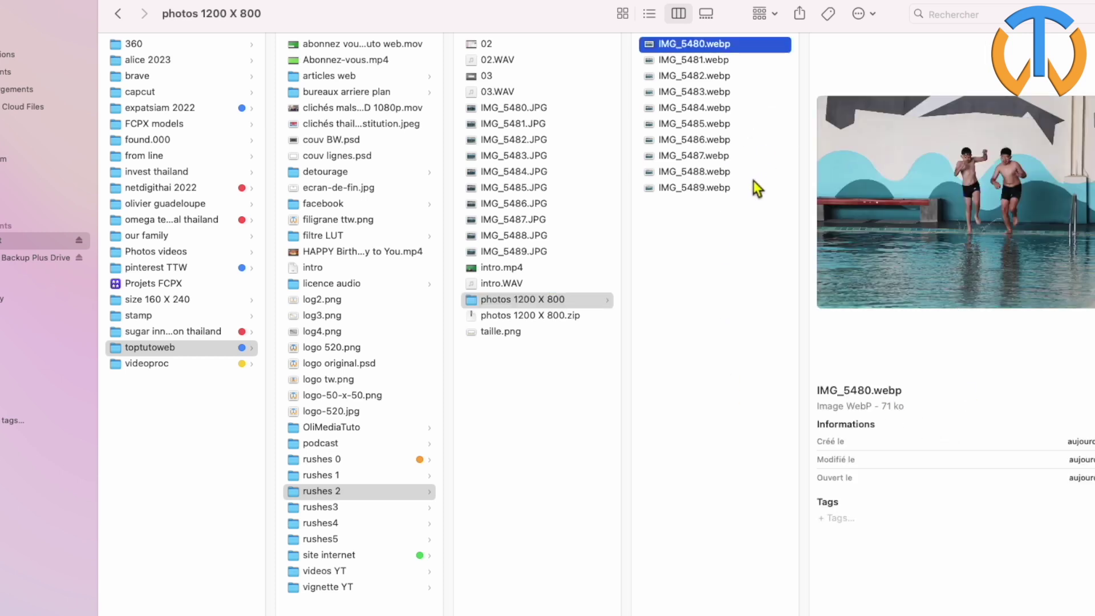
{"action": "left_click_drag", "start_coordinate": [754, 180], "coordinate": [742, 42]}
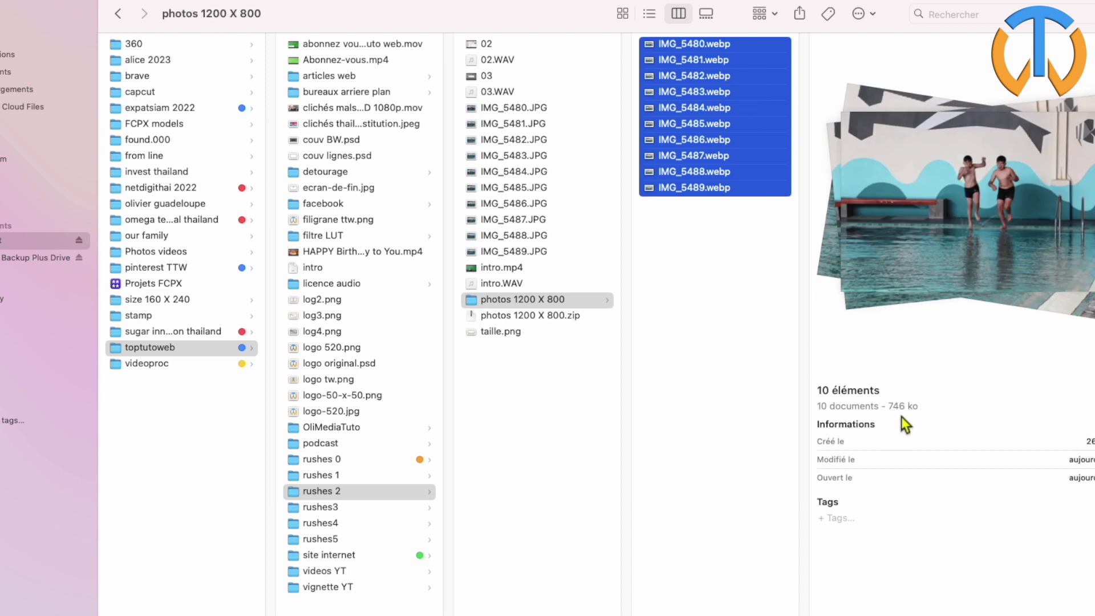
Select all ten original JPGs and compare their size and details with the WebP files.
{"action": "left_click", "coordinate": [564, 107]}
{"action": "left_click_drag", "start_coordinate": [564, 109], "coordinate": [573, 251]}
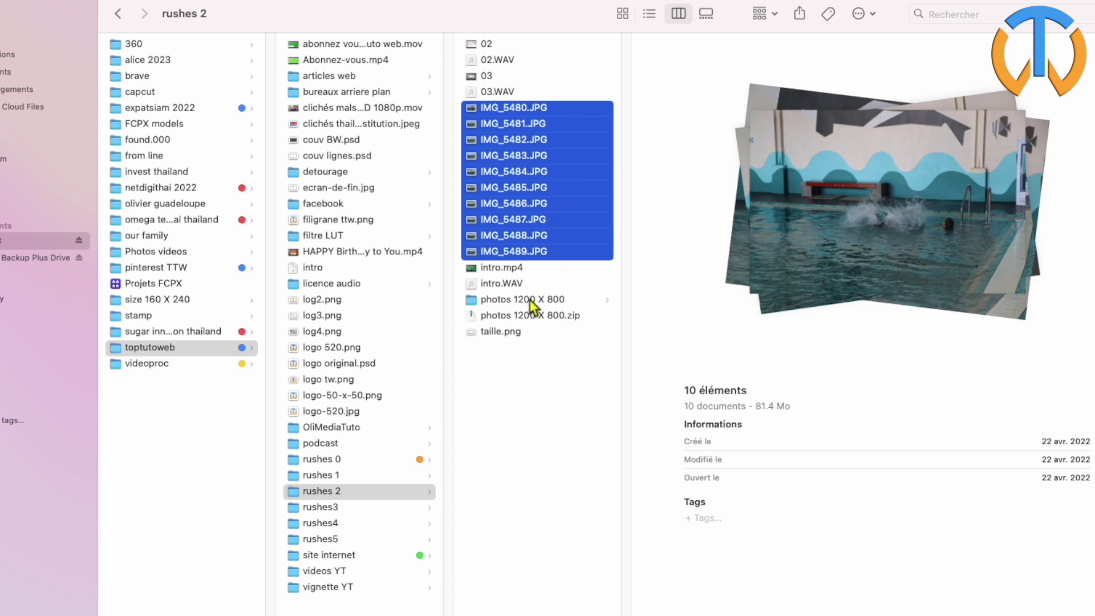
{"action": "left_click", "coordinate": [531, 300]}
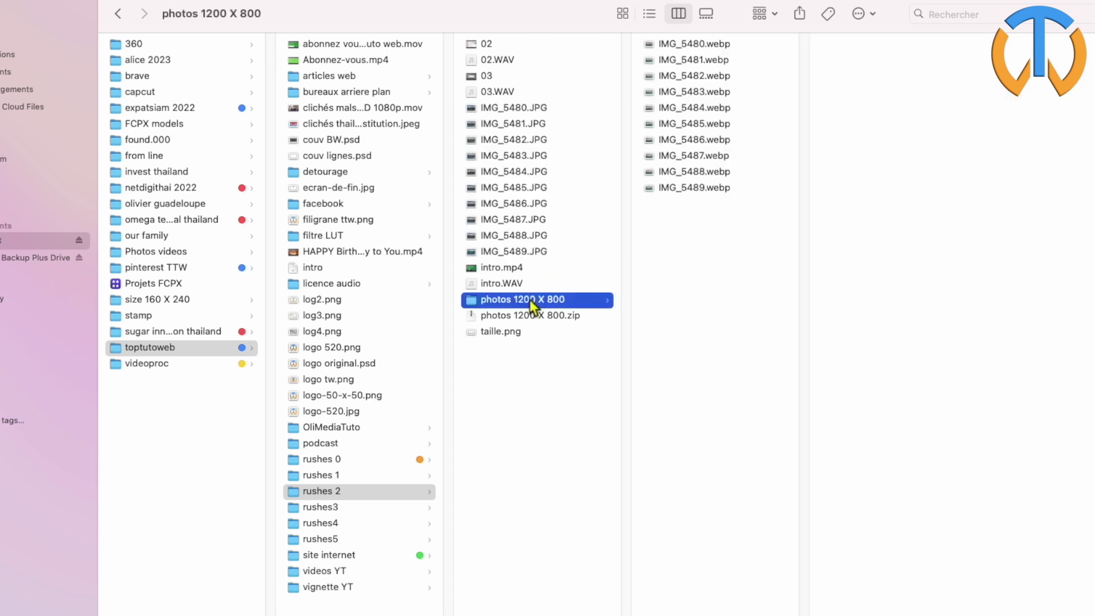
{"action": "left_click", "coordinate": [513, 108]}
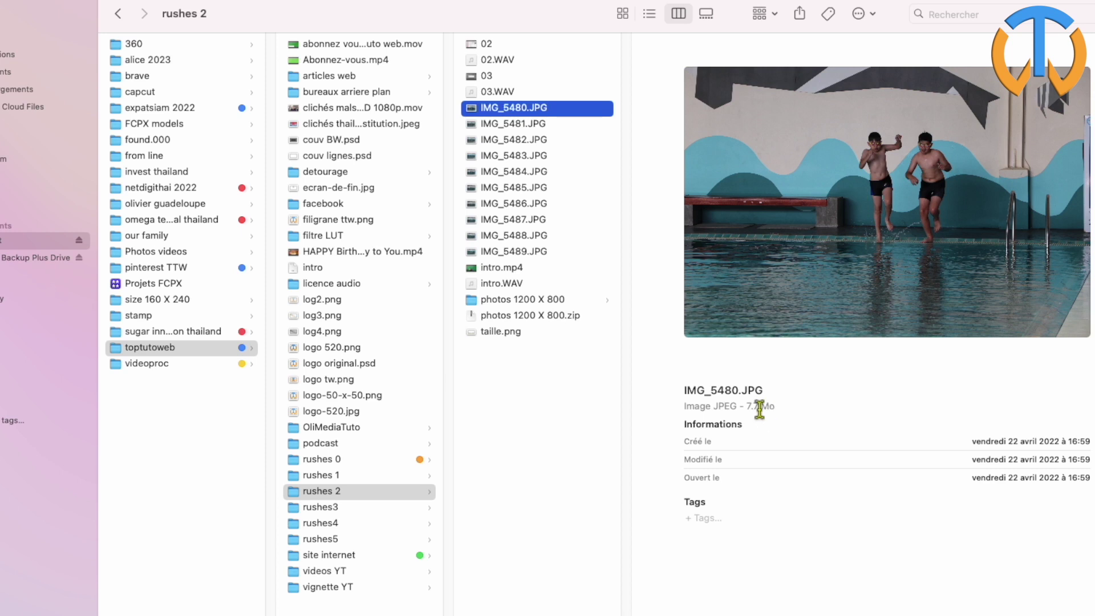
{"action": "left_click", "coordinate": [530, 300]}
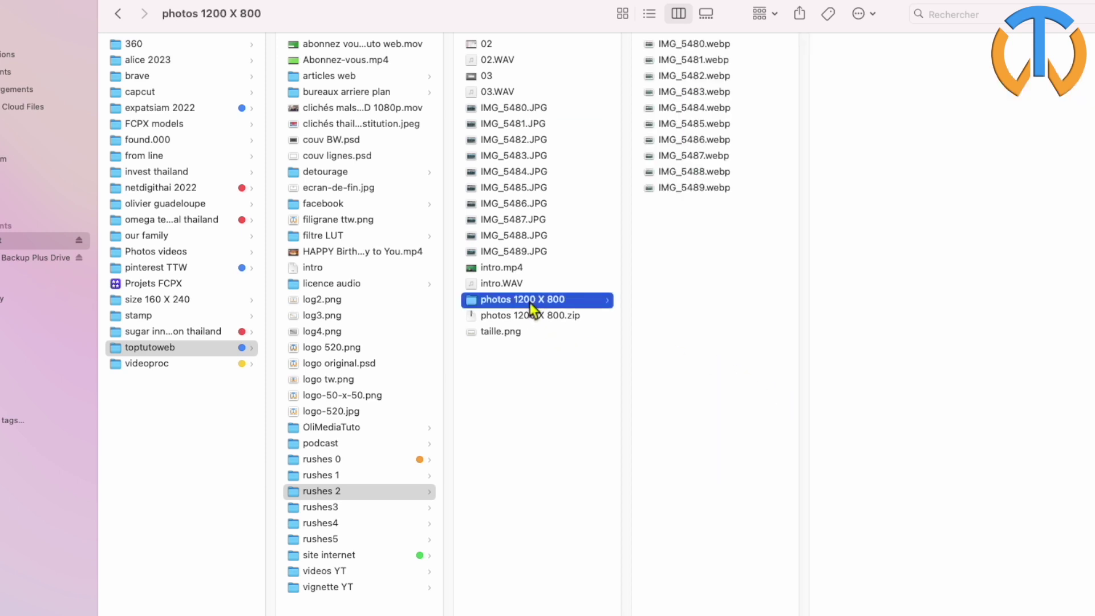
{"action": "left_click", "coordinate": [705, 45]}
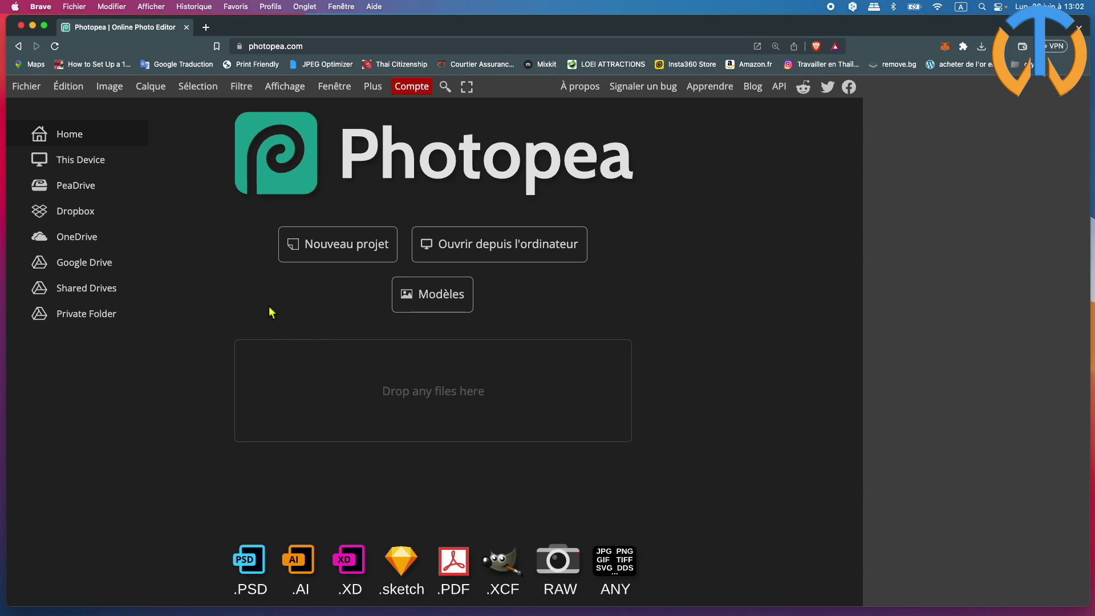
Open IMG_5482.JPG from passport > toptutoweb > rushes 2.
{"action": "left_click", "coordinate": [514, 249]}
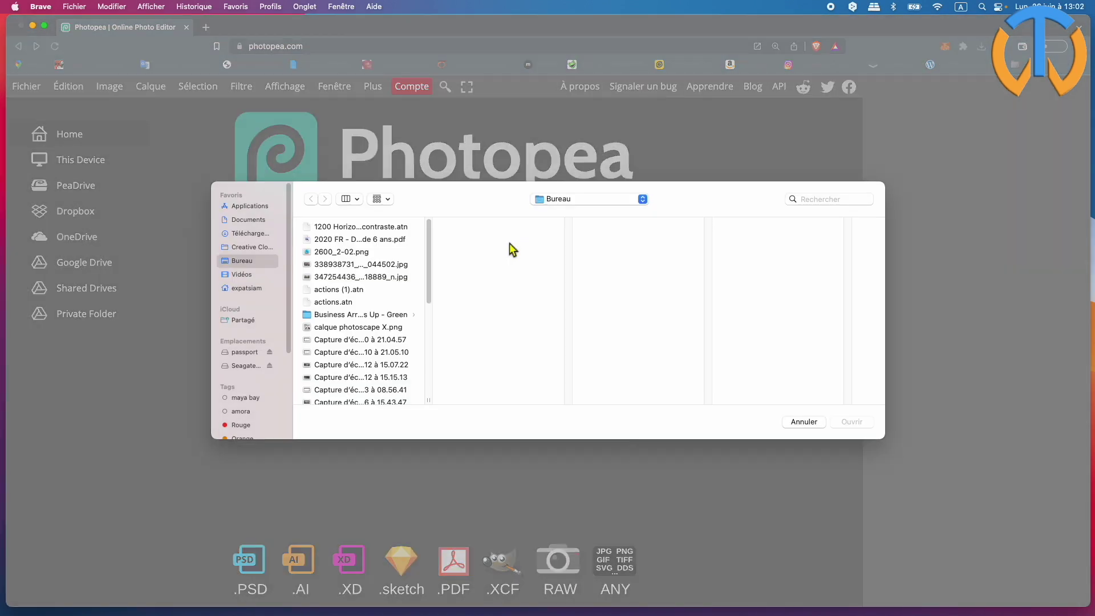
{"action": "left_click", "coordinate": [253, 354]}
{"action": "scroll", "coordinate": [365, 365], "scroll_direction": "down", "scroll_amount": 5}
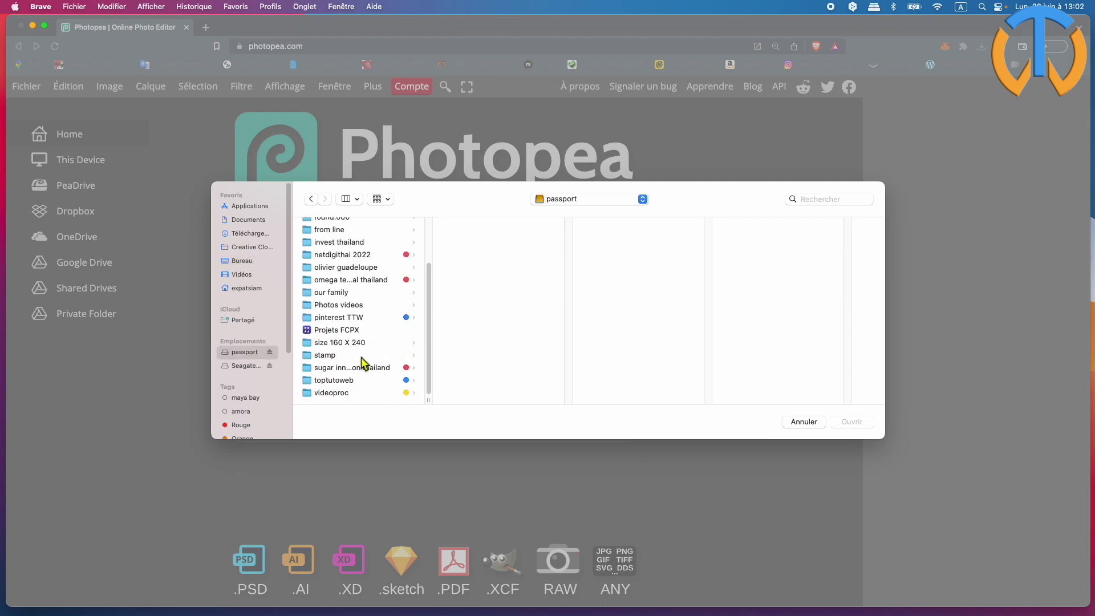
{"action": "left_click", "coordinate": [343, 381]}
{"action": "scroll", "coordinate": [497, 337], "scroll_direction": "down", "scroll_amount": 5}
{"action": "left_click", "coordinate": [482, 318]}
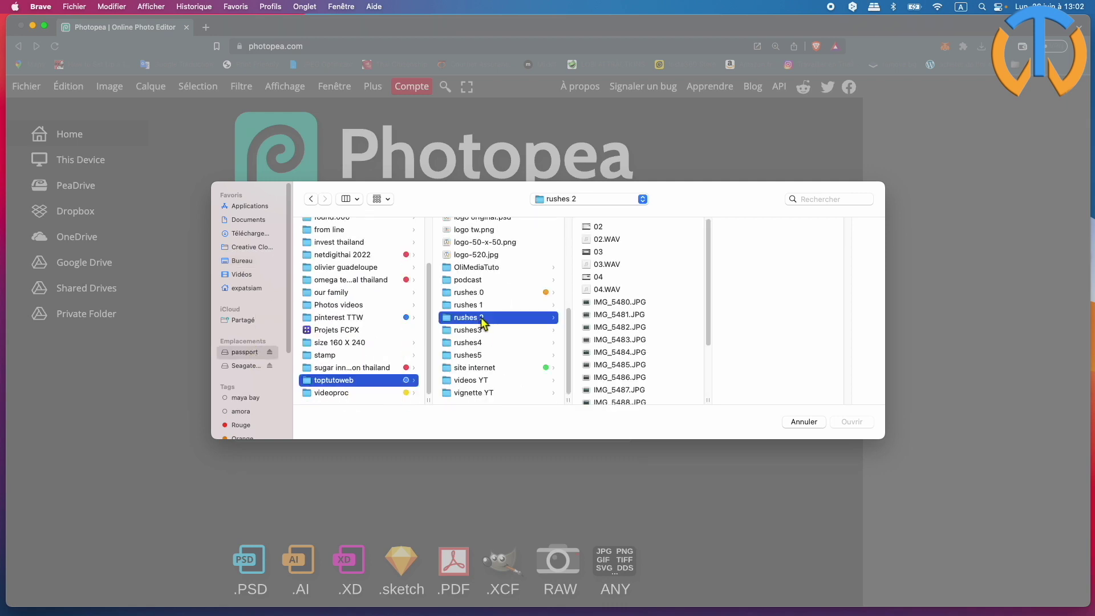
{"action": "left_click", "coordinate": [635, 329]}
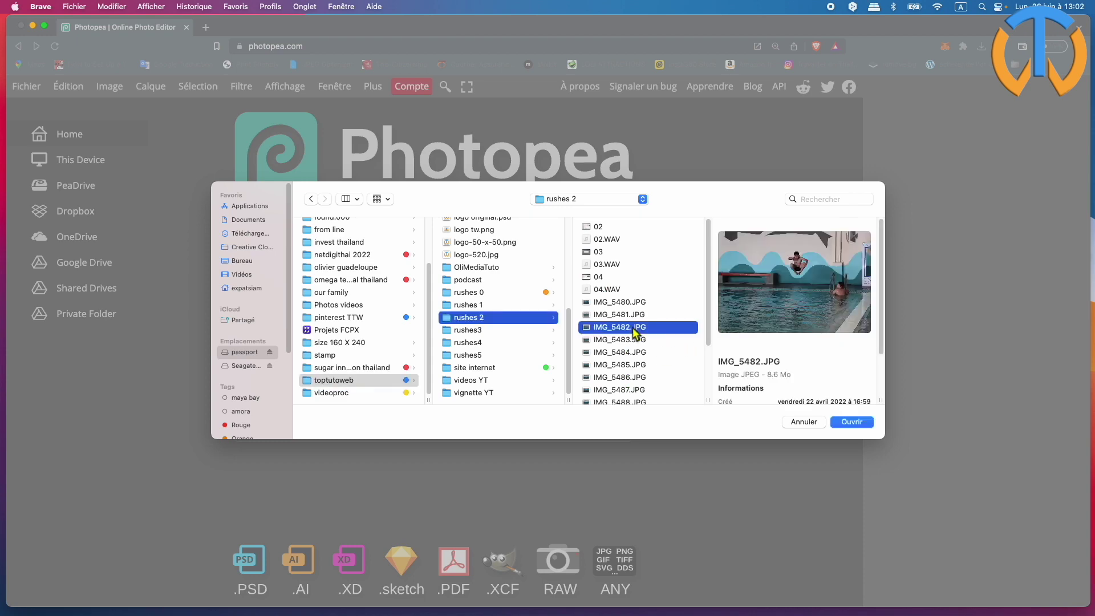
{"action": "left_click", "coordinate": [852, 424]}
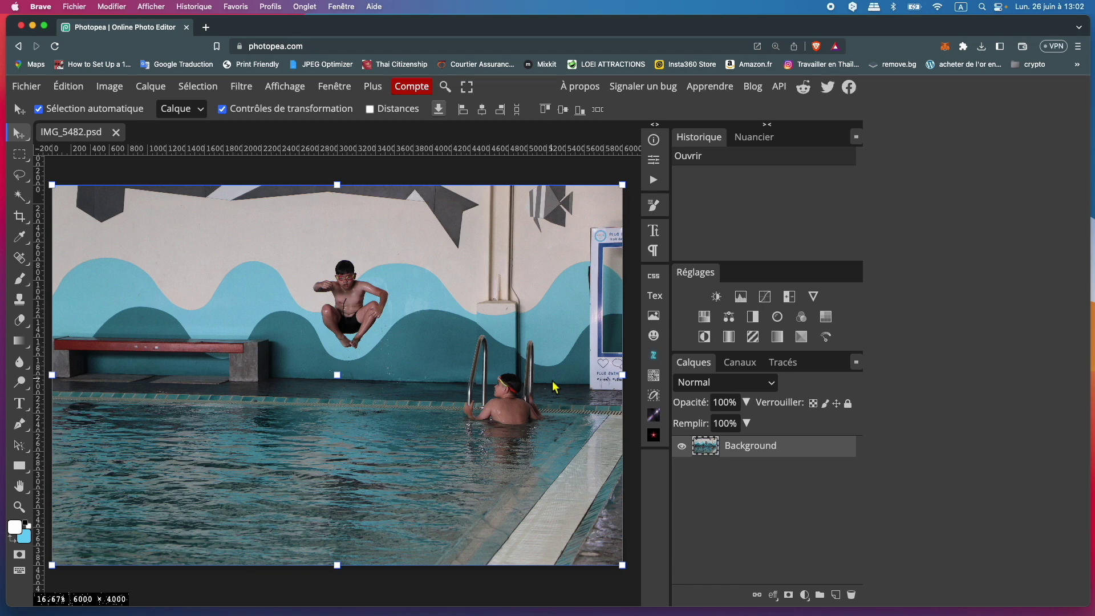
Show the Actions list and add the new set '1200 Hor + luminosité'.
{"action": "left_click", "coordinate": [653, 180]}
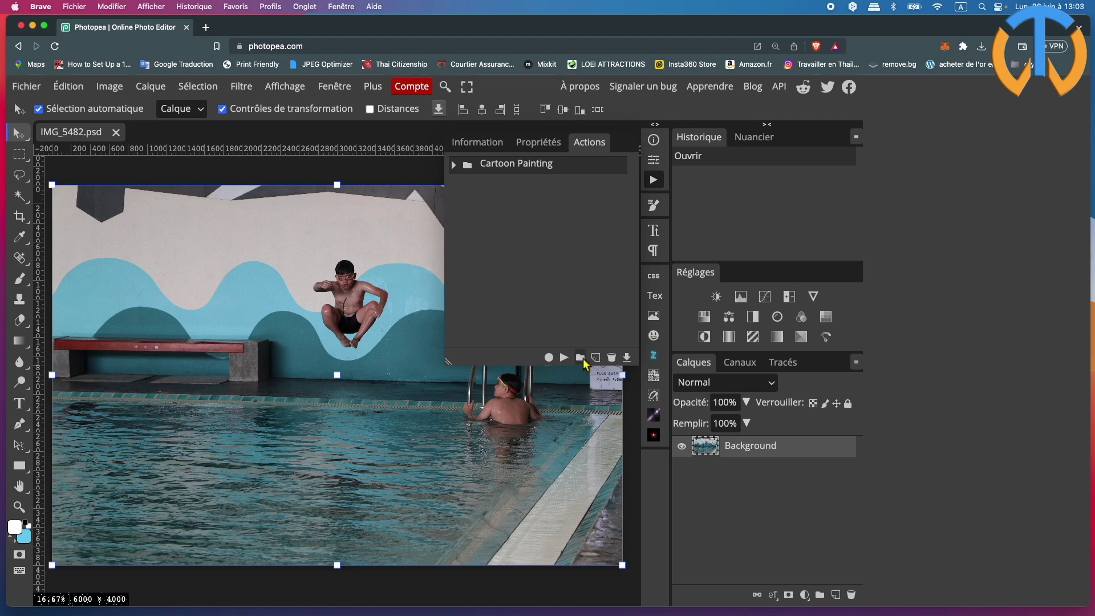
{"action": "left_click", "coordinate": [581, 359]}
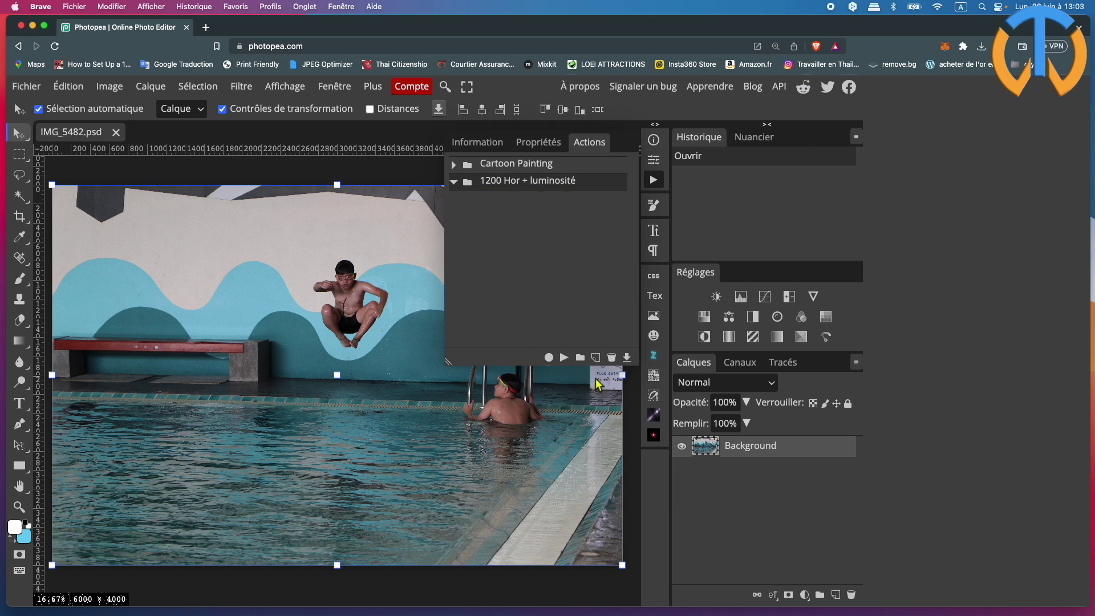
Create the action 'taille luminosité' and record resizing the photo to 1200 × 800.
{"action": "left_click", "coordinate": [596, 358]}
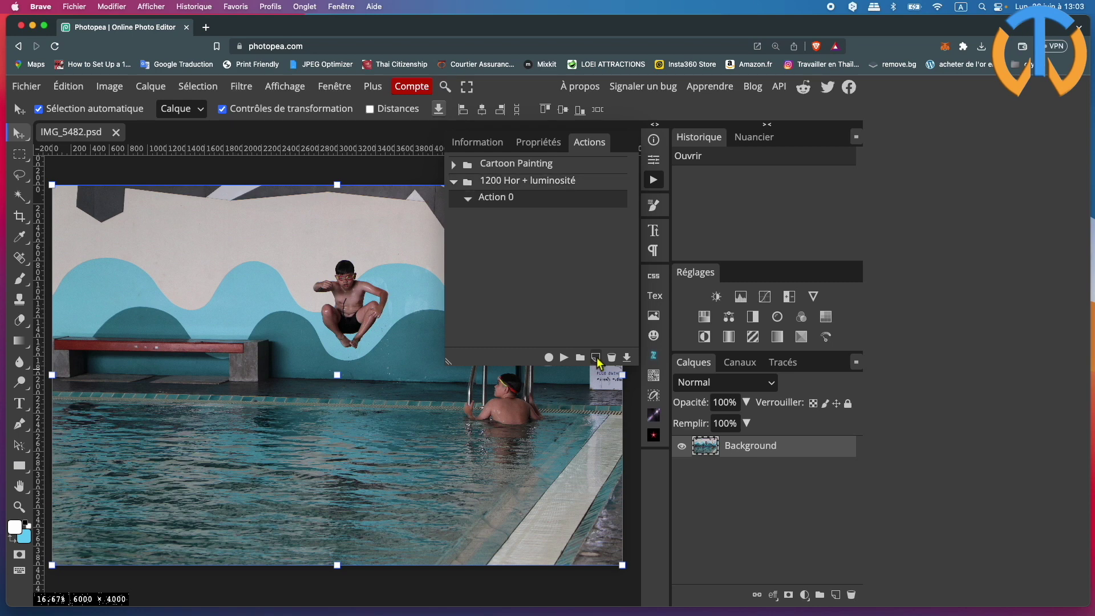
{"action": "type", "text": "taille luminosité"}
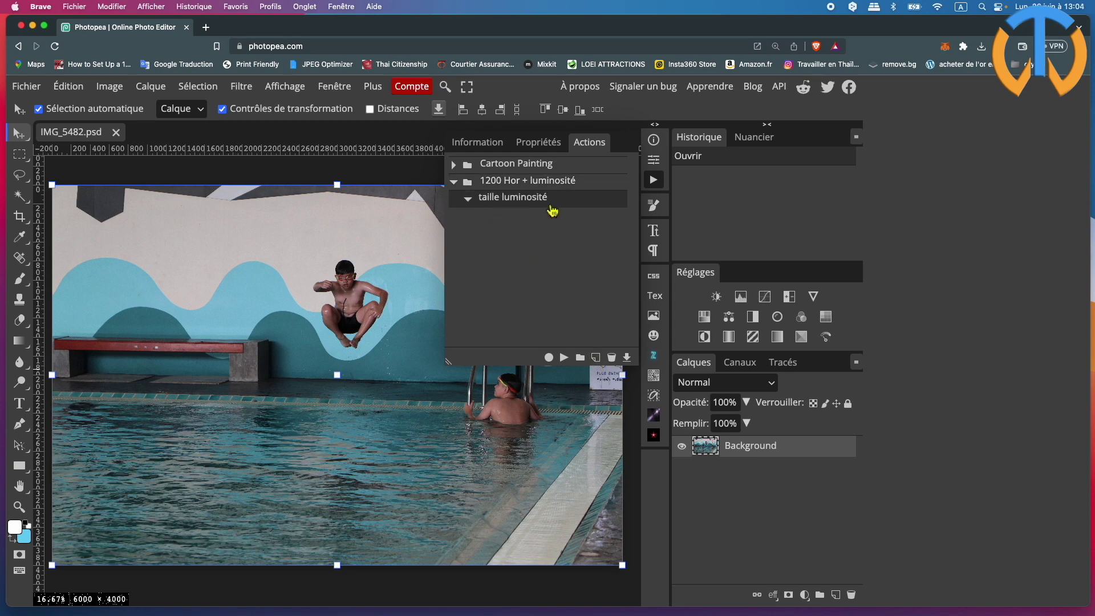
{"action": "left_click", "coordinate": [549, 358]}
{"action": "left_click", "coordinate": [111, 87]}
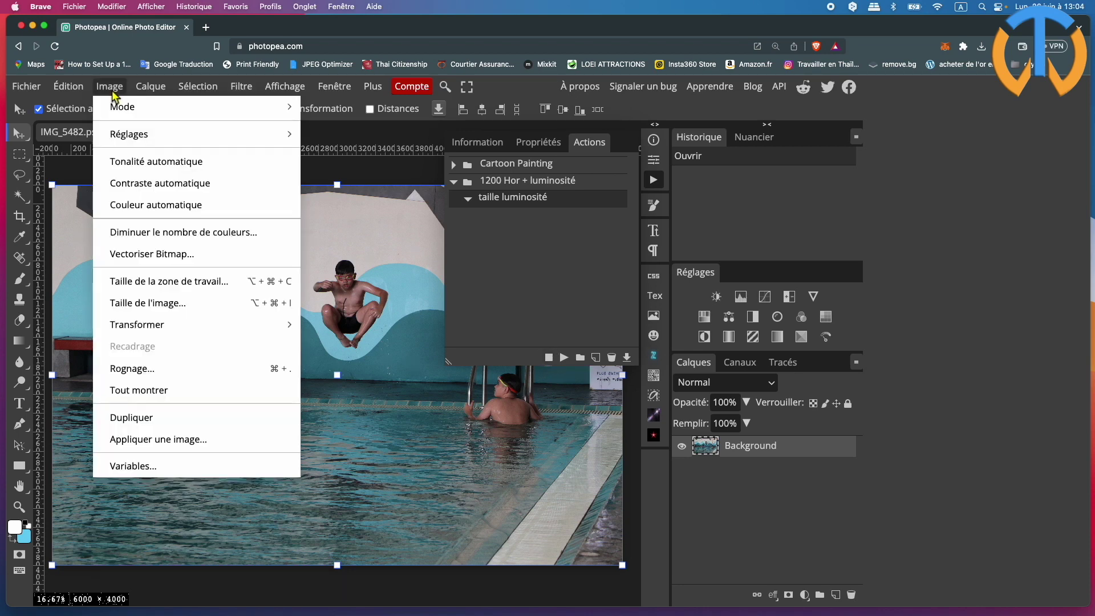
{"action": "left_click", "coordinate": [139, 299]}
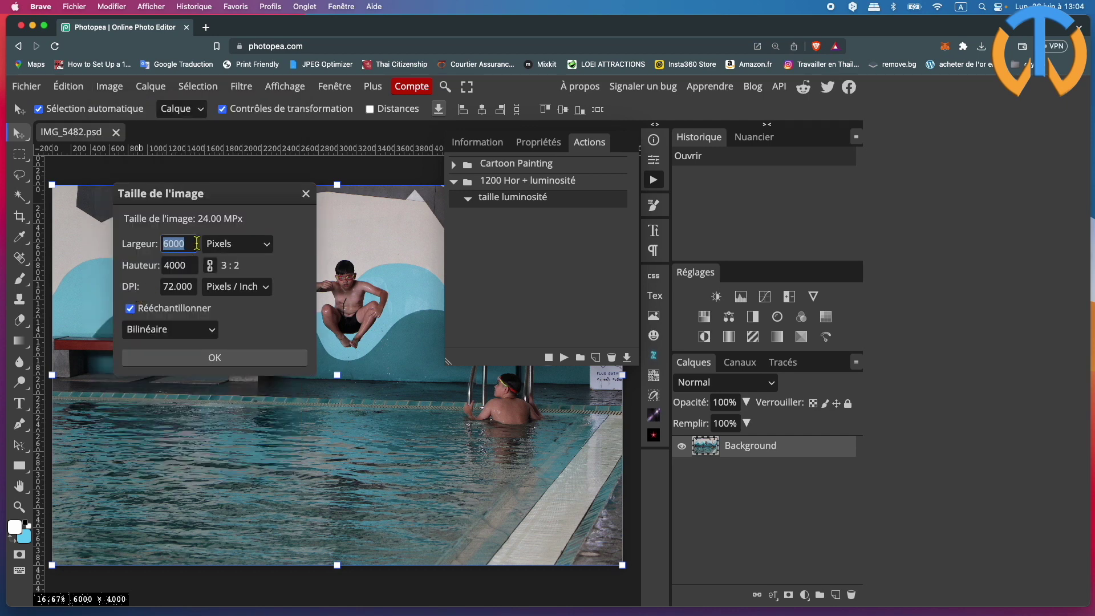
{"action": "type", "text": "1200"}
{"action": "left_click", "coordinate": [208, 358]}
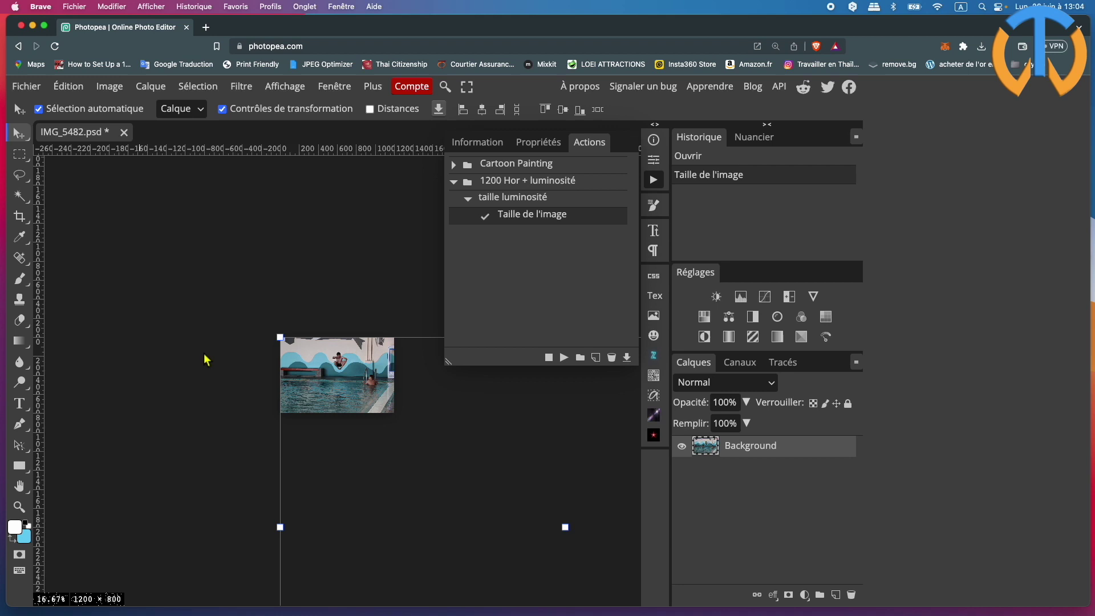
Record a brightness boost of 51, stop recording, and collapse and select the 1200 Hor + luminosité set.
{"action": "left_click", "coordinate": [121, 87]}
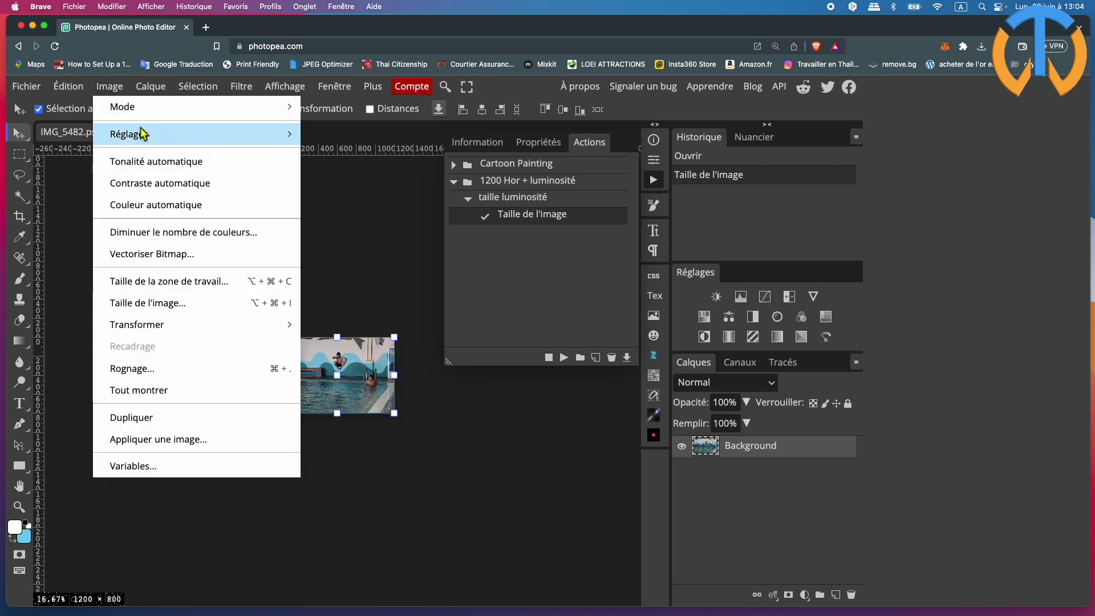
{"action": "mouse_move", "coordinate": [197, 134]}
{"action": "left_click", "coordinate": [396, 140]}
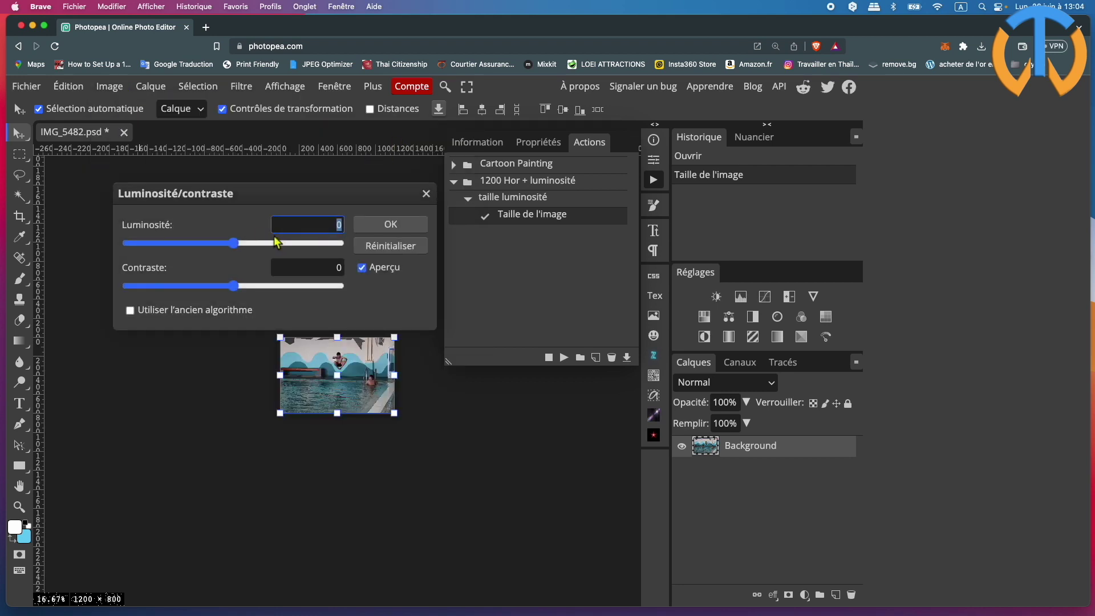
{"action": "left_click_drag", "start_coordinate": [234, 244], "coordinate": [273, 245]}
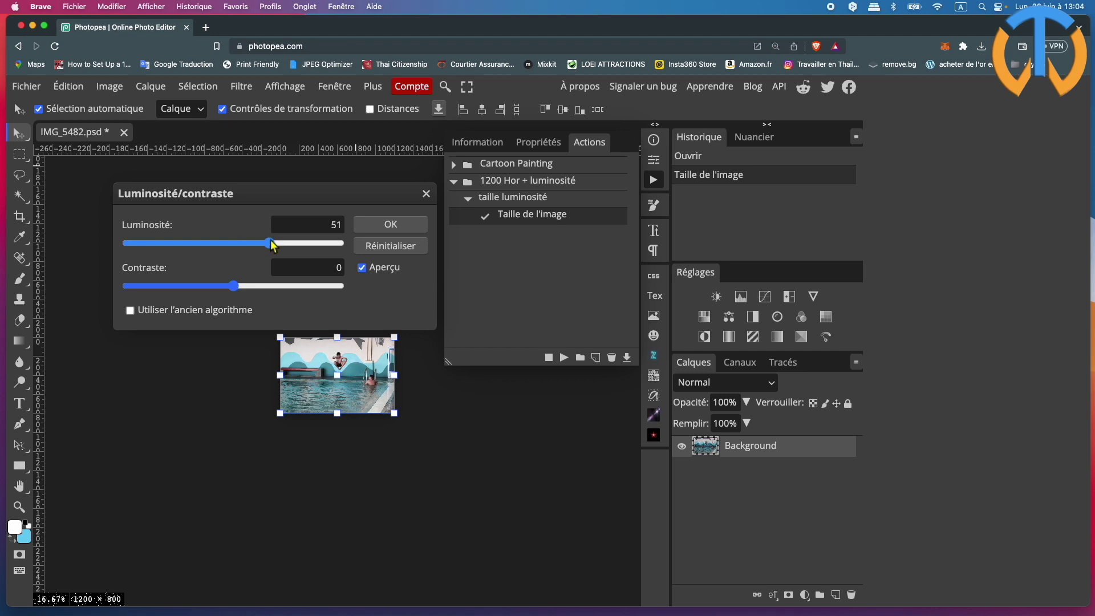
{"action": "left_click", "coordinate": [391, 225]}
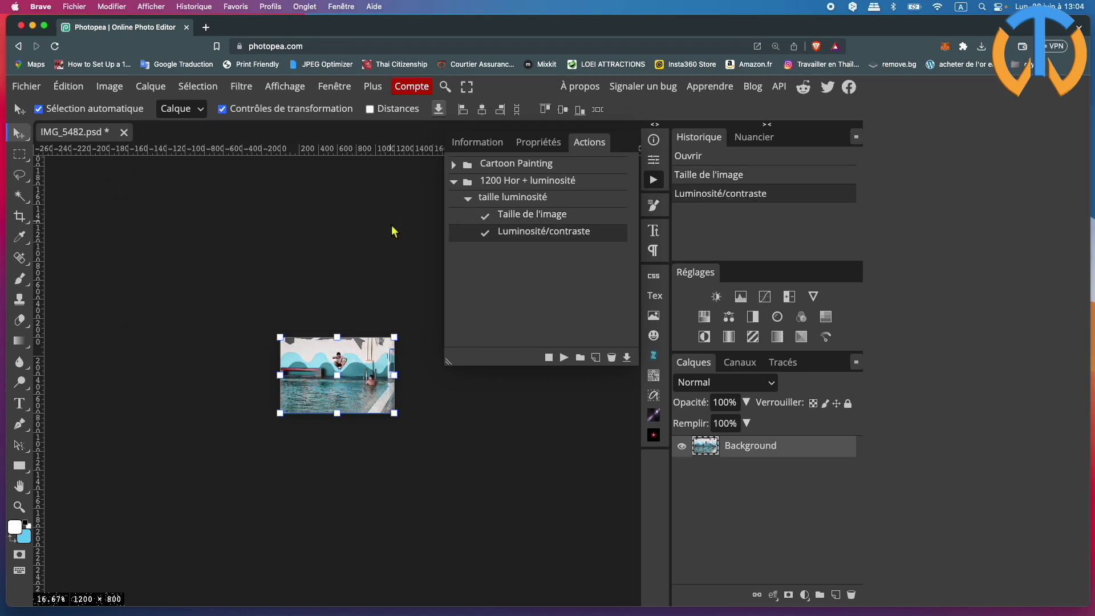
{"action": "left_click", "coordinate": [548, 357]}
{"action": "left_click", "coordinate": [467, 199]}
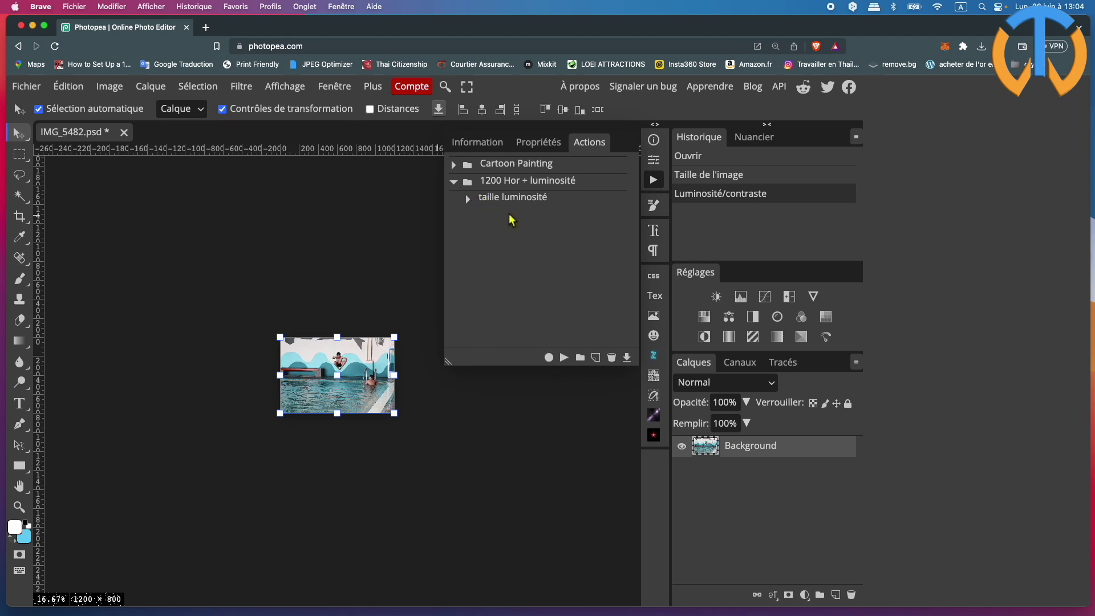
{"action": "left_click", "coordinate": [453, 182]}
{"action": "left_click", "coordinate": [548, 189]}
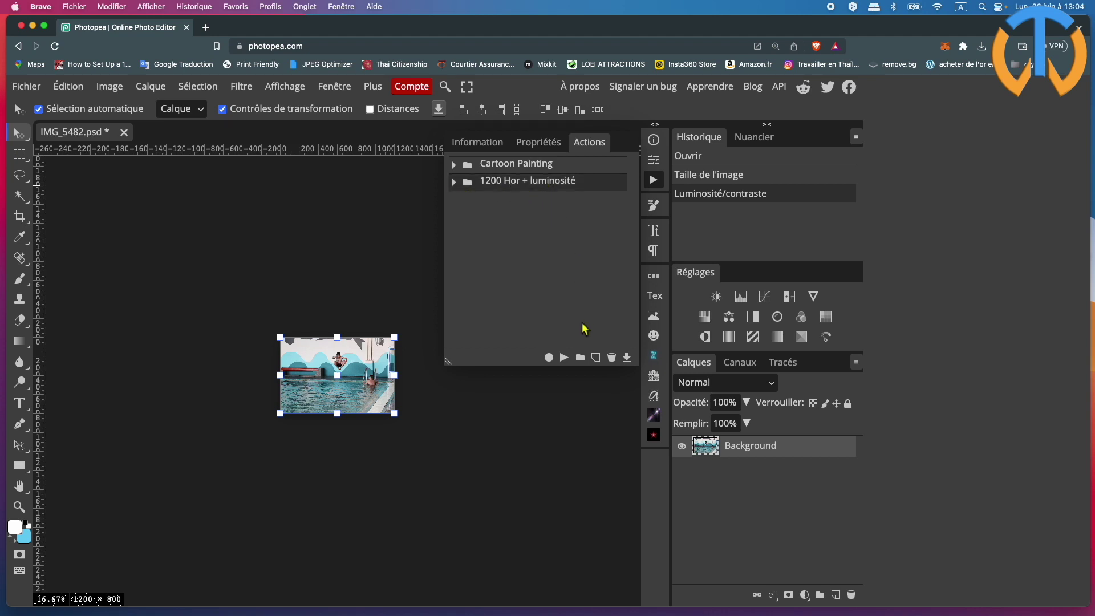
Save the action set as '1200 hor + luminosité' in passport > toptutoweb > rushes 2.
{"action": "left_click", "coordinate": [630, 361]}
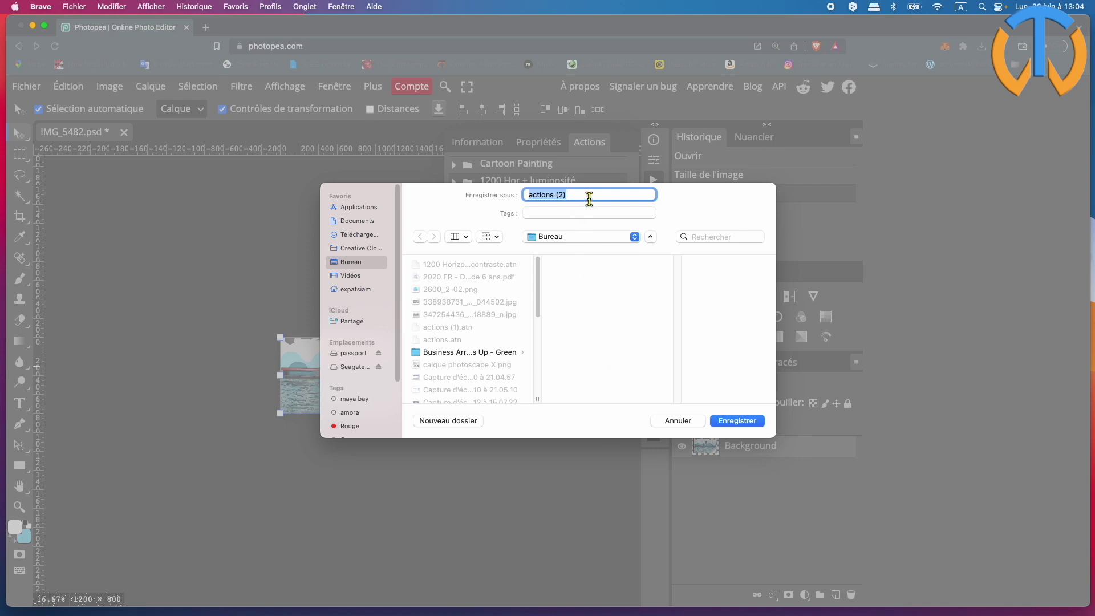
{"action": "type", "text": "1200 hor + luminosité"}
{"action": "left_click", "coordinate": [353, 353]}
{"action": "scroll", "coordinate": [530, 369], "scroll_direction": "down", "scroll_amount": 5}
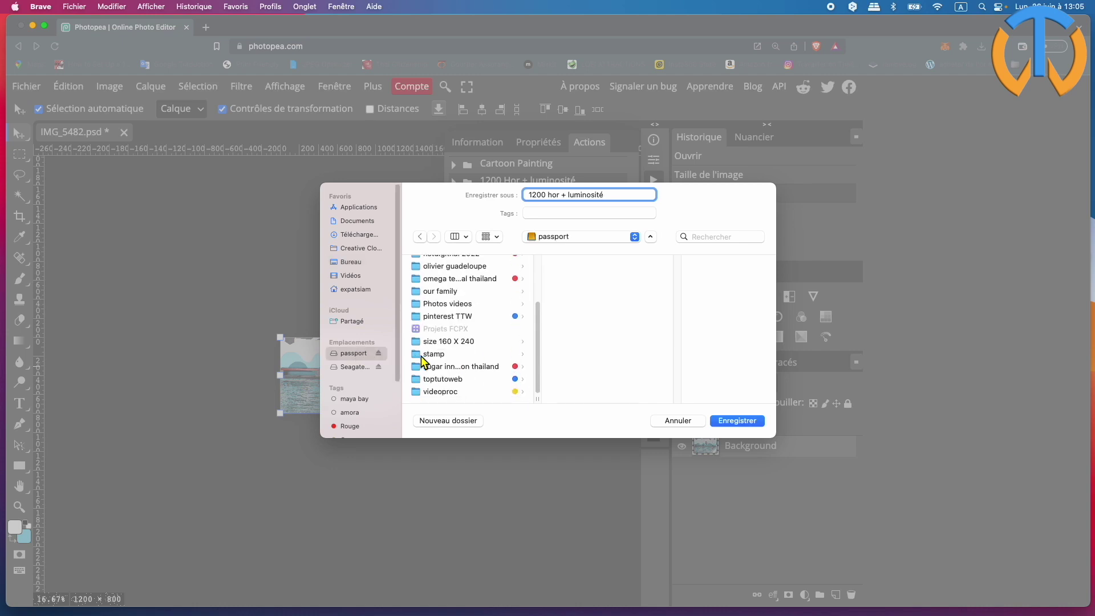
{"action": "left_click", "coordinate": [454, 379]}
{"action": "scroll", "coordinate": [602, 357], "scroll_direction": "down", "scroll_amount": 3}
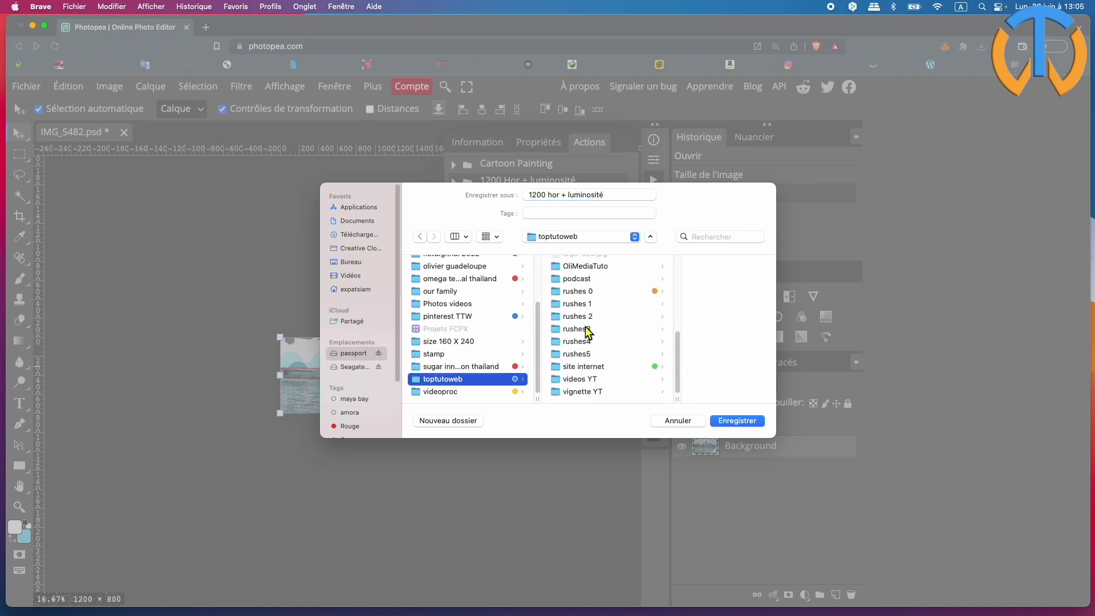
{"action": "left_click", "coordinate": [587, 316]}
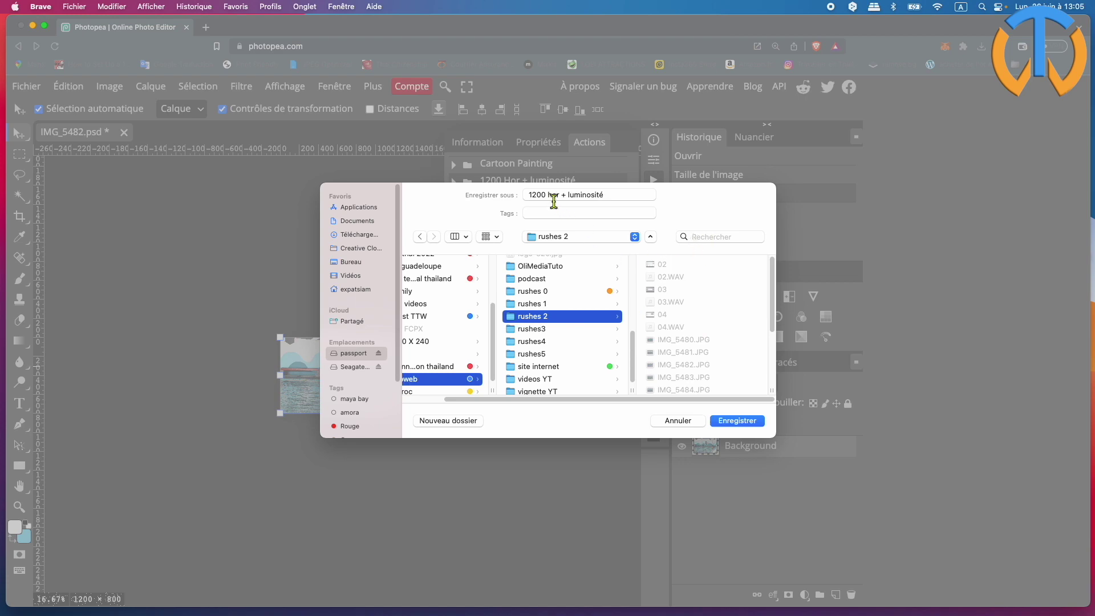
{"action": "left_click", "coordinate": [741, 422]}
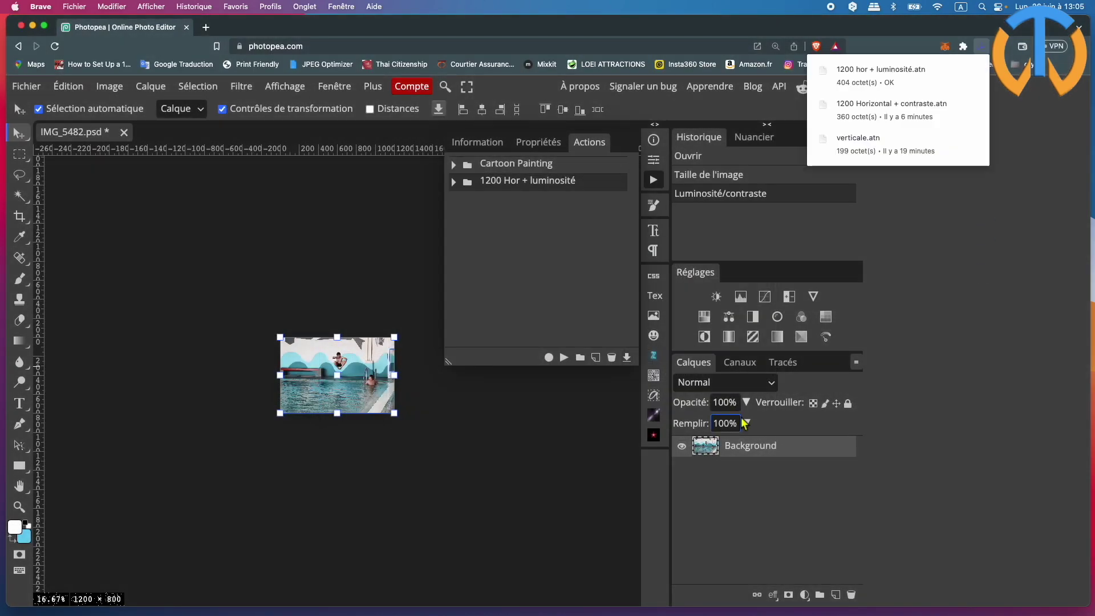
Close IMG_5482 without saving, then open '1200 hor + luminosité.atn' from rushes 2.
{"action": "left_click", "coordinate": [124, 133]}
{"action": "left_click", "coordinate": [648, 127]}
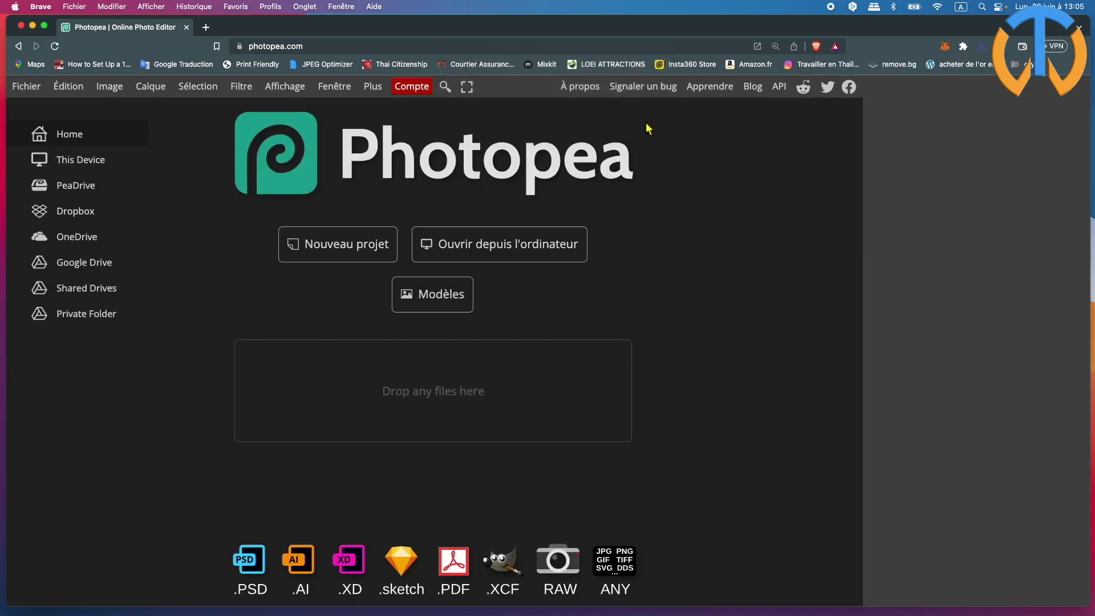
{"action": "left_click", "coordinate": [26, 88]}
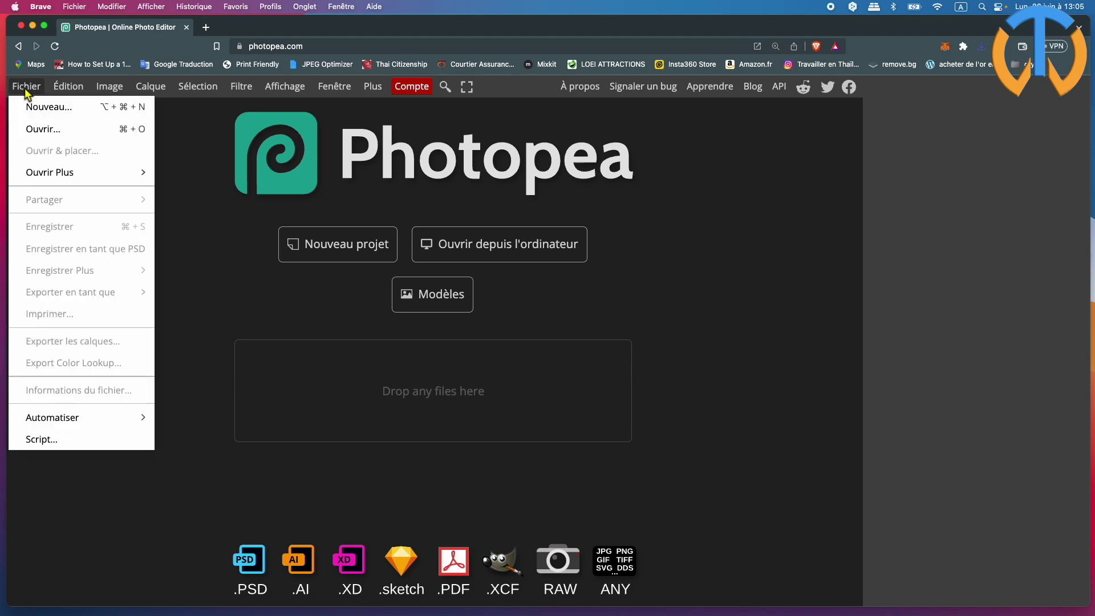
{"action": "left_click", "coordinate": [30, 130]}
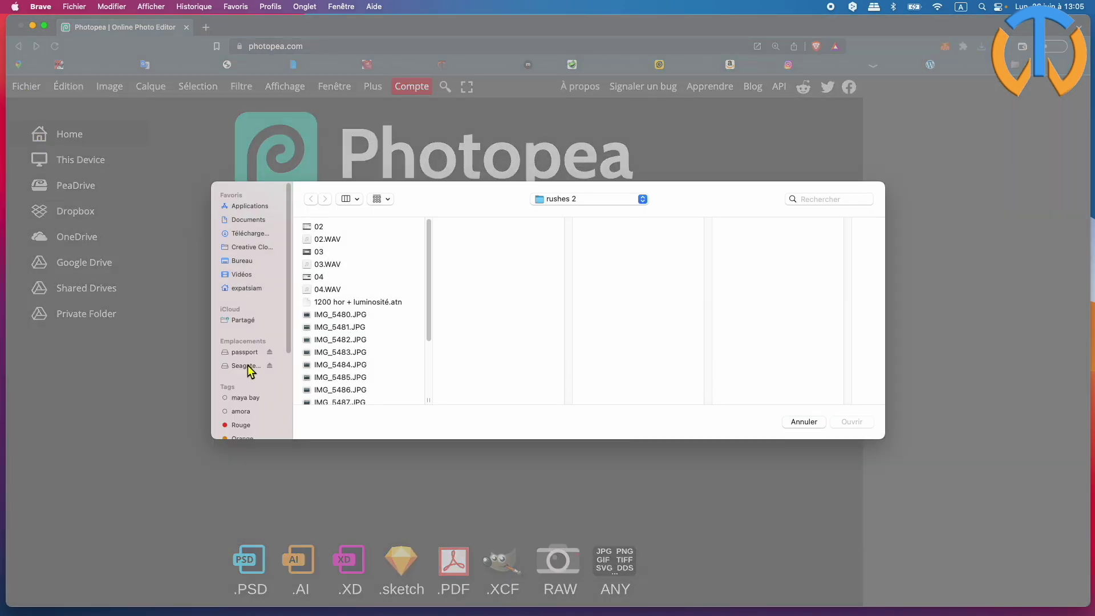
{"action": "left_click", "coordinate": [245, 352]}
{"action": "left_click", "coordinate": [343, 380]}
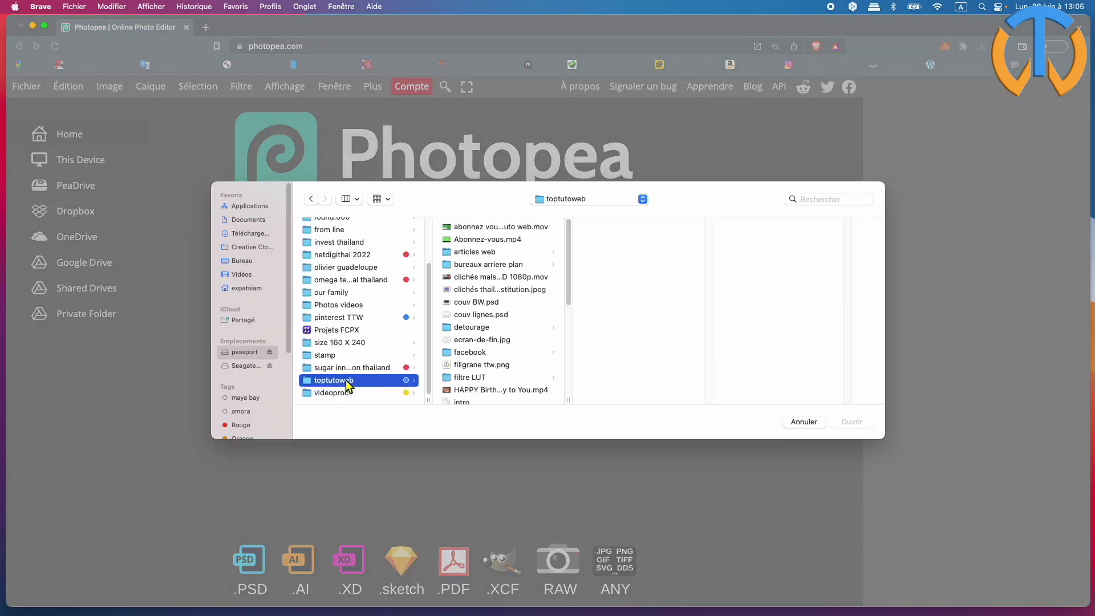
{"action": "left_click", "coordinate": [478, 319]}
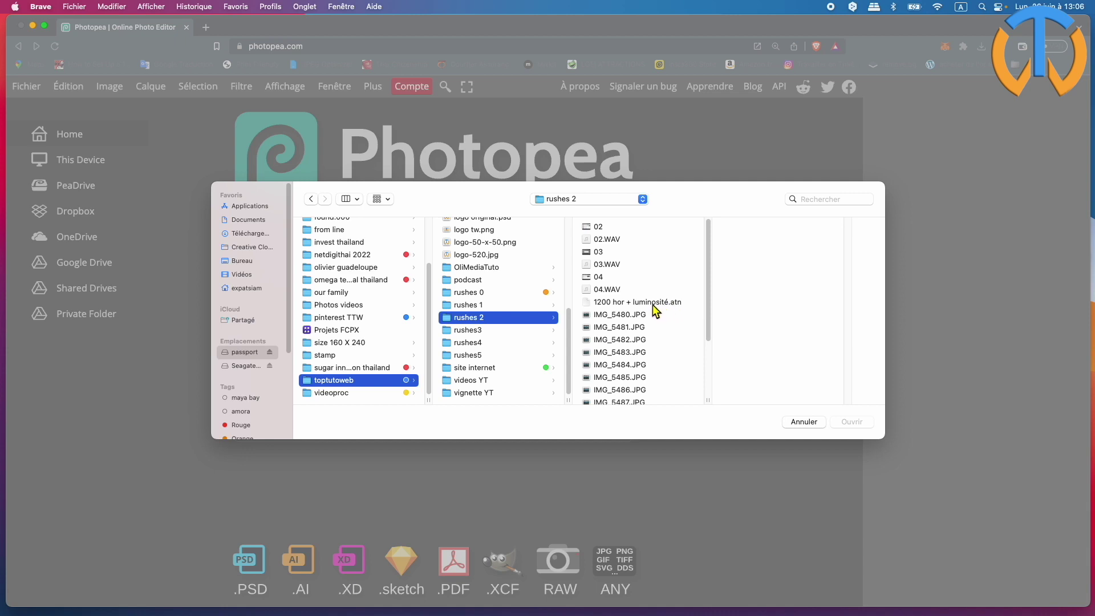
{"action": "left_click", "coordinate": [653, 304]}
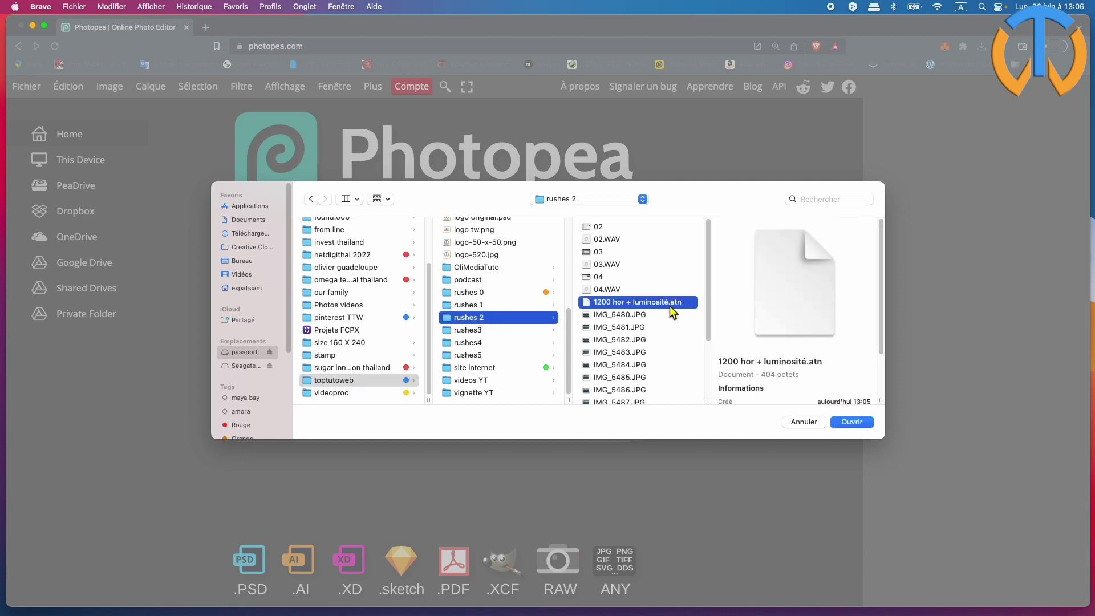
{"action": "left_click", "coordinate": [854, 423]}
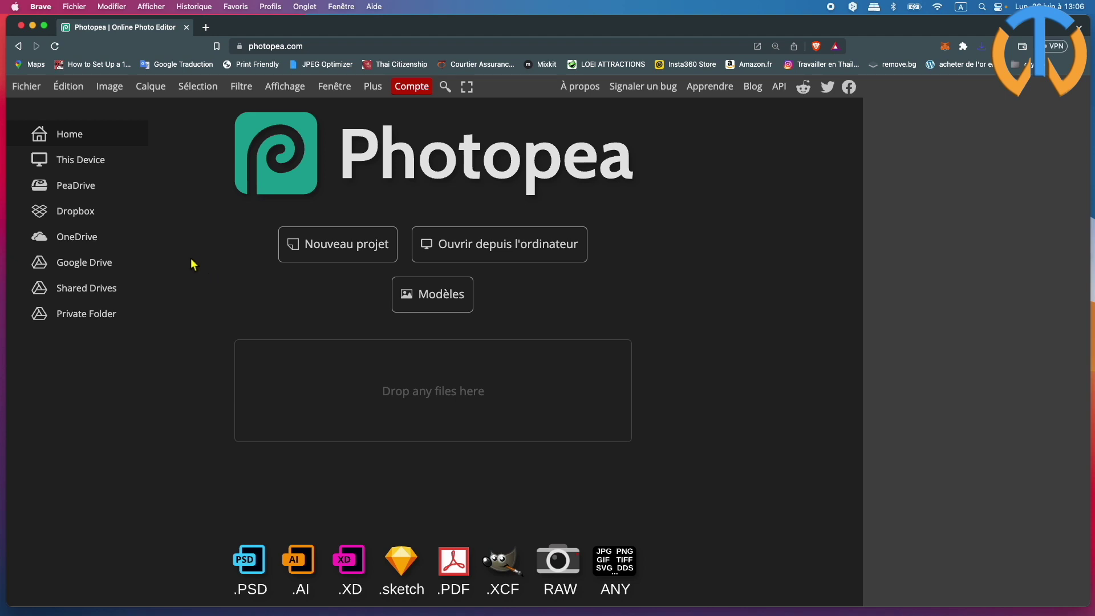
{"action": "left_click", "coordinate": [69, 87]}
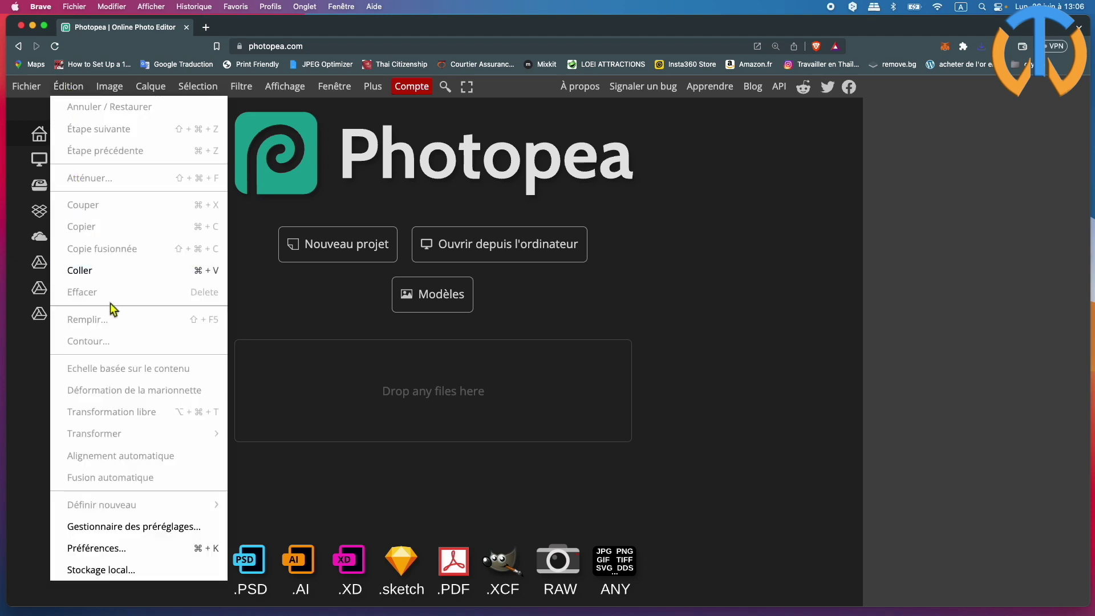
{"action": "left_click", "coordinate": [107, 572]}
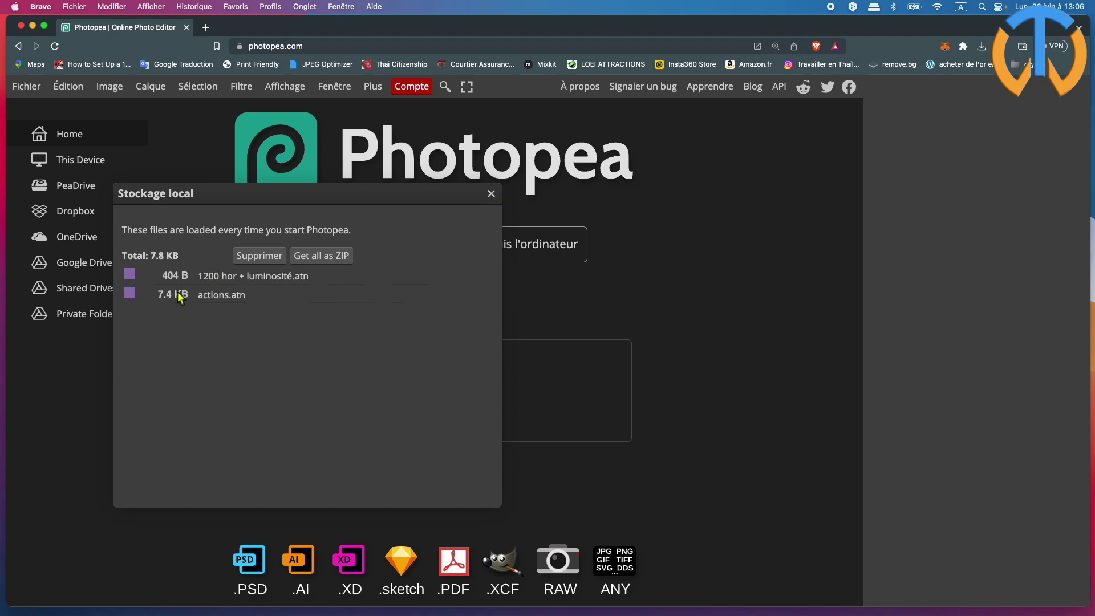
{"action": "left_click", "coordinate": [491, 195]}
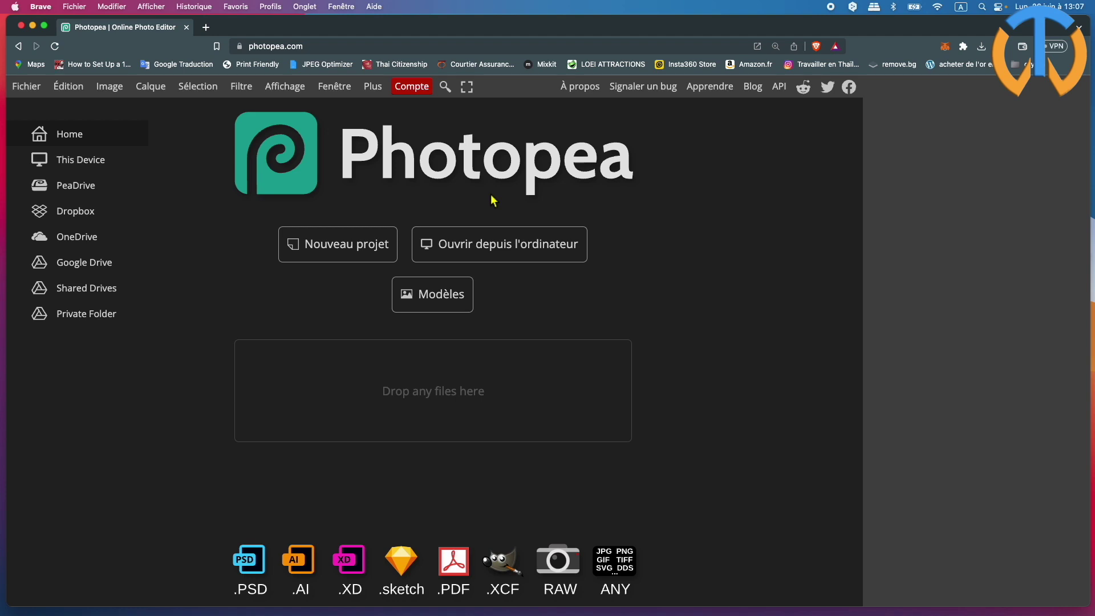
Open IMG_6284.JPG from the others folder and show the actions list.
{"action": "left_click", "coordinate": [456, 256]}
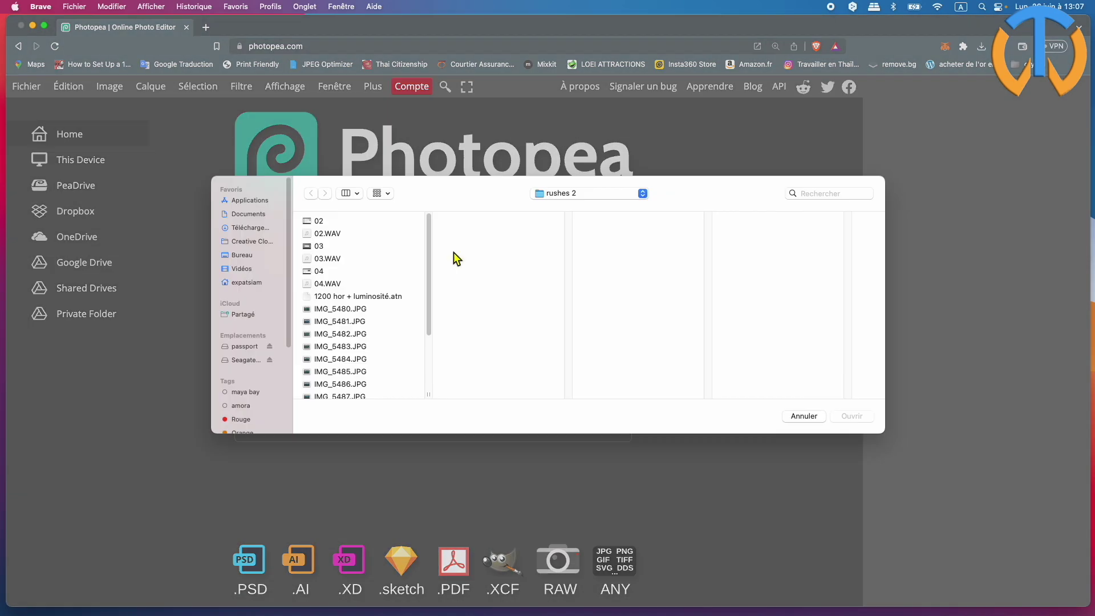
{"action": "scroll", "coordinate": [325, 382], "scroll_direction": "down", "scroll_amount": 5}
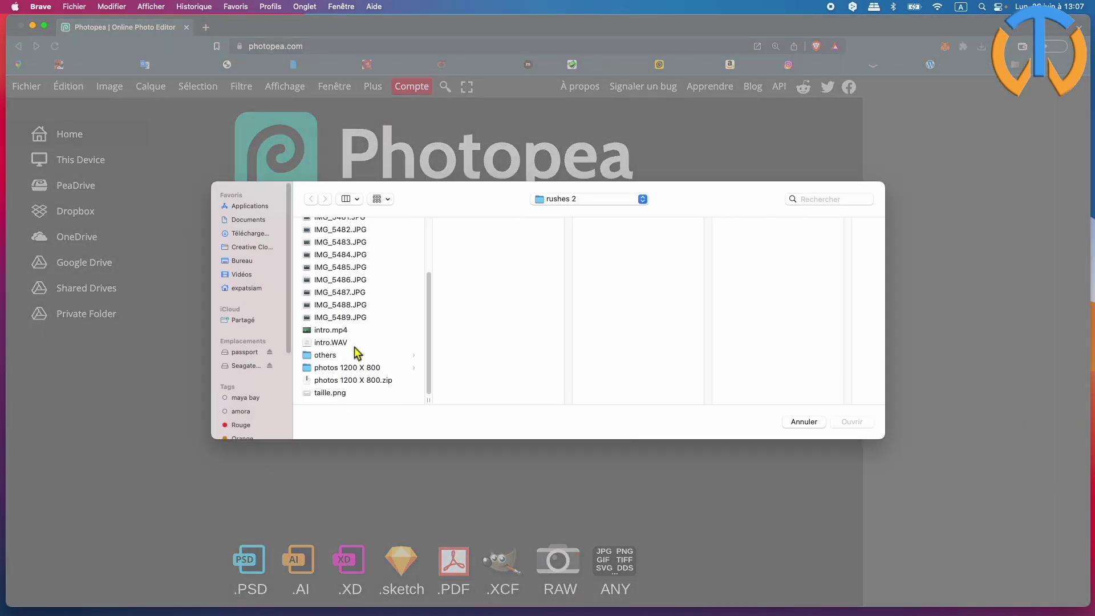
{"action": "left_click", "coordinate": [333, 356]}
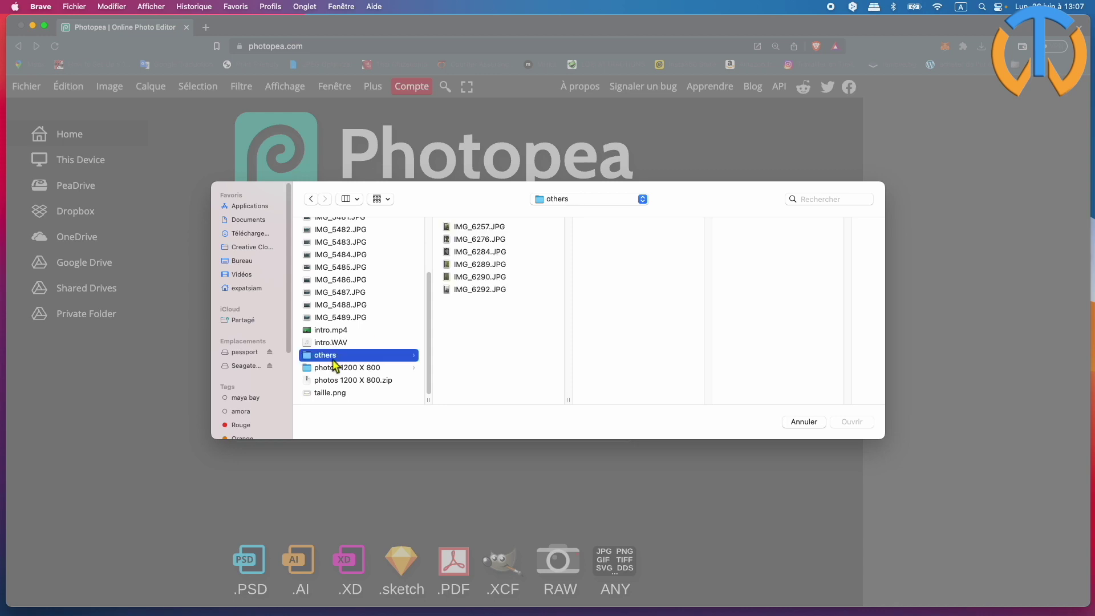
{"action": "key", "text": "Right"}
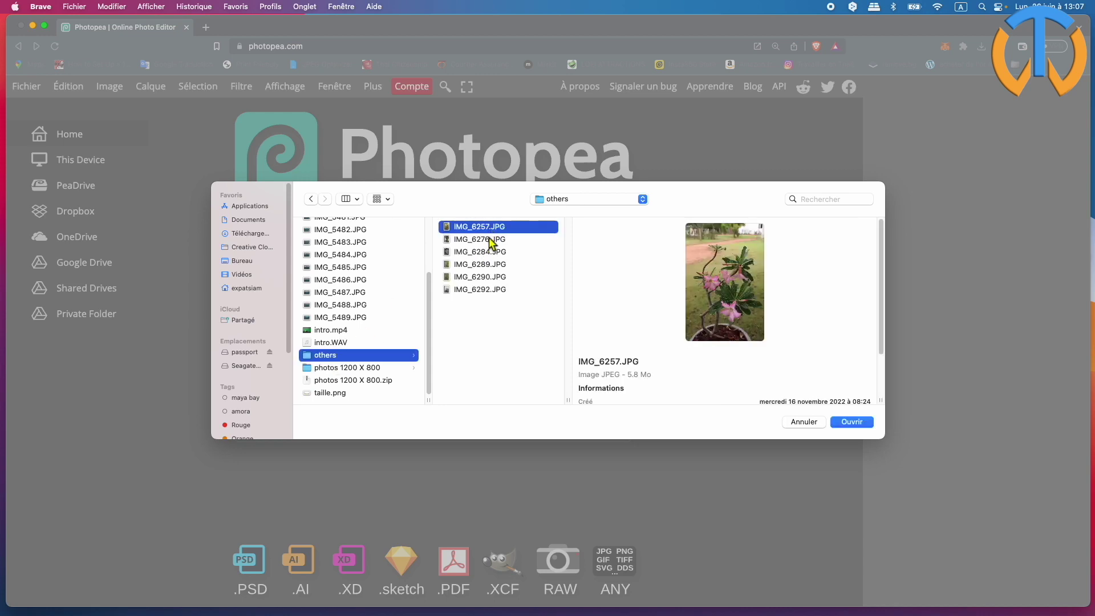
{"action": "key", "text": "Down"}
{"action": "key", "text": "Down"}
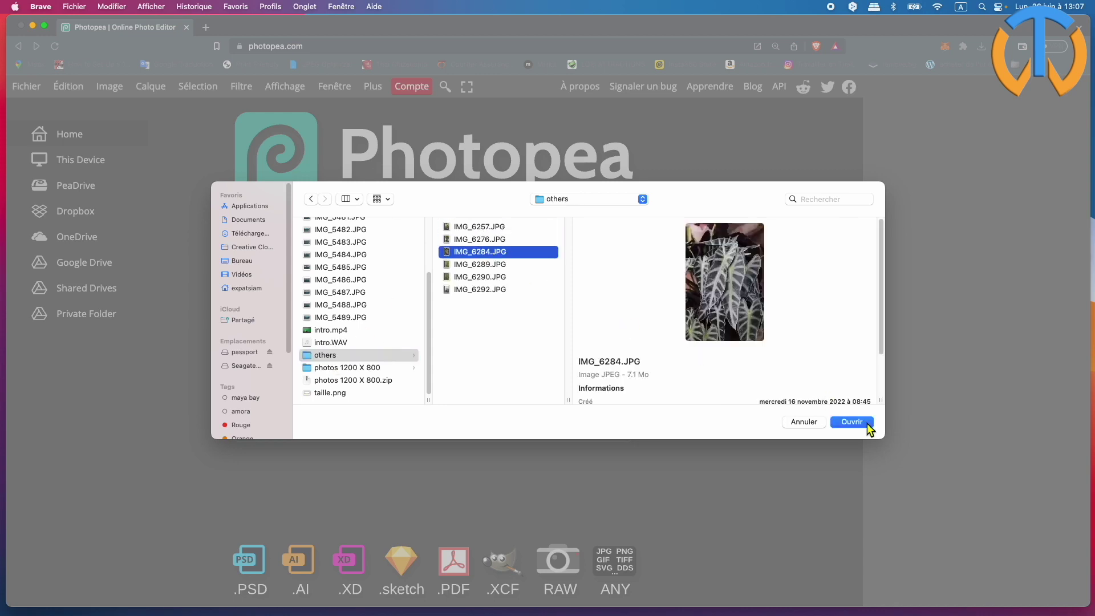
{"action": "left_click", "coordinate": [862, 423]}
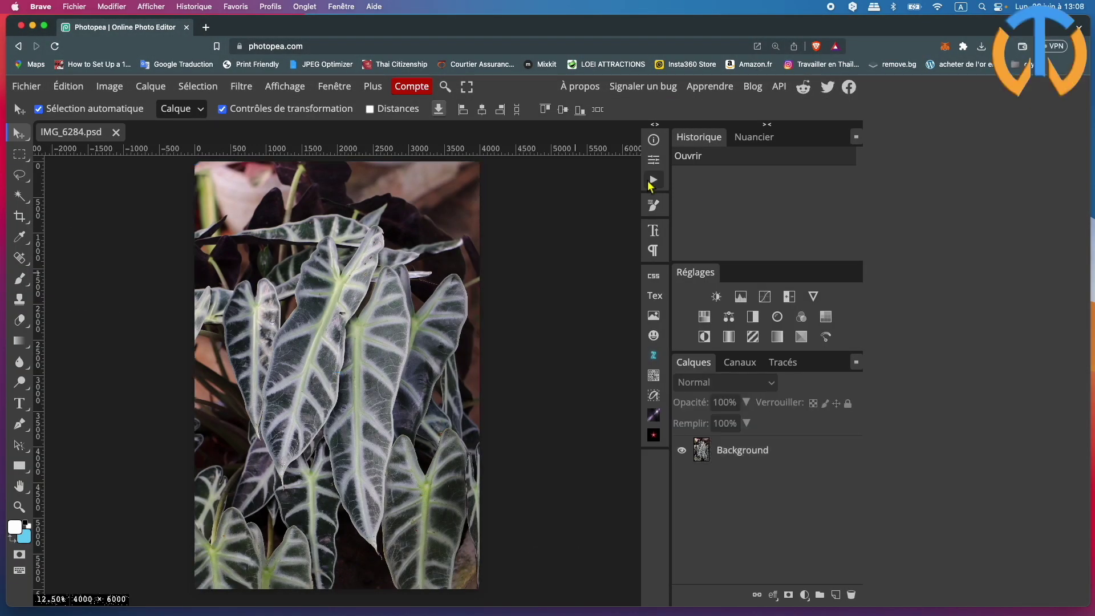
{"action": "left_click", "coordinate": [653, 181]}
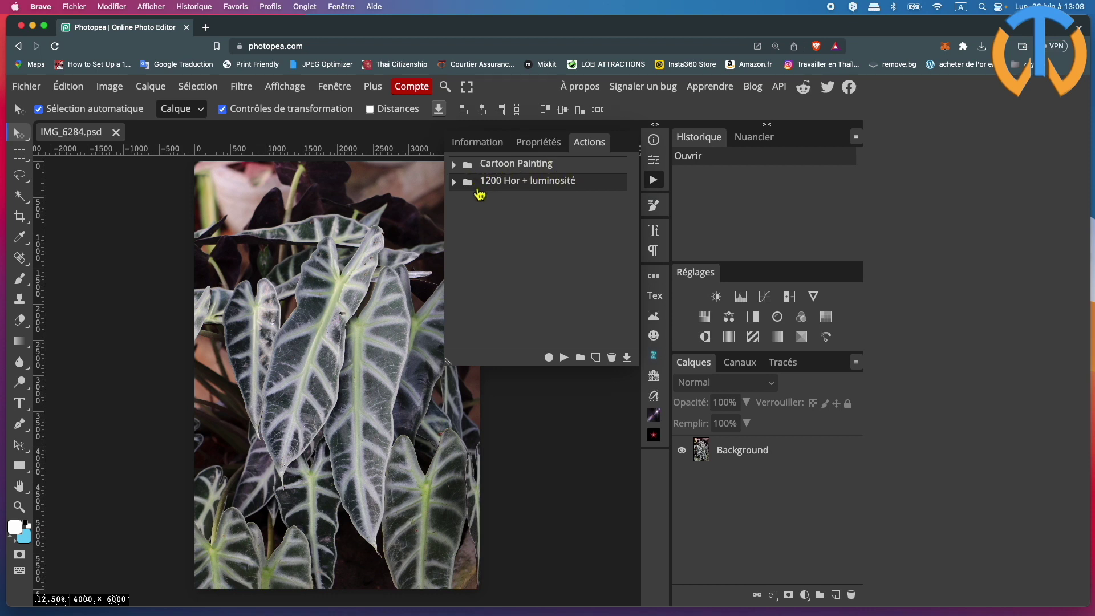
Rename the new action set to '1200 vert' and start recording the action '1200 X 800 verticale'.
{"action": "left_click", "coordinate": [580, 357]}
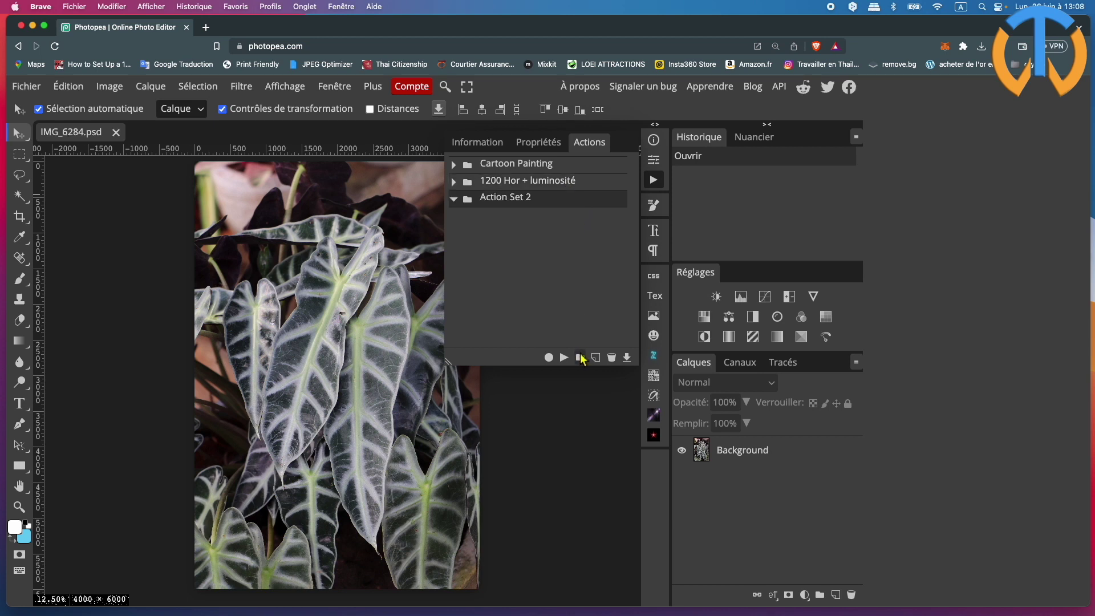
{"action": "double_click", "coordinate": [539, 203]}
{"action": "type", "text": "1200 vert"}
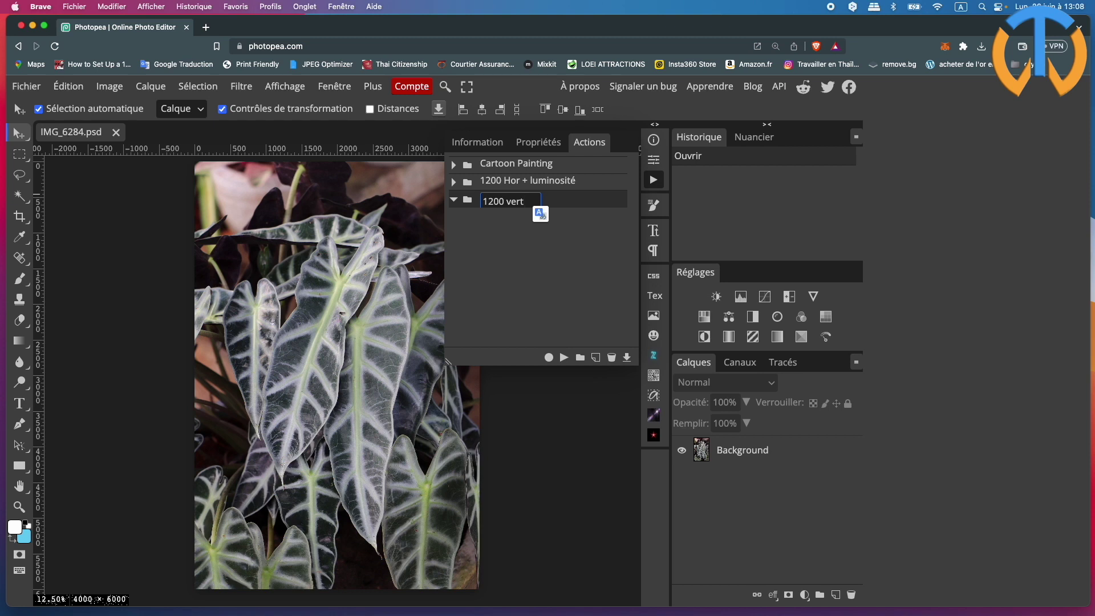
{"action": "key", "text": "Return"}
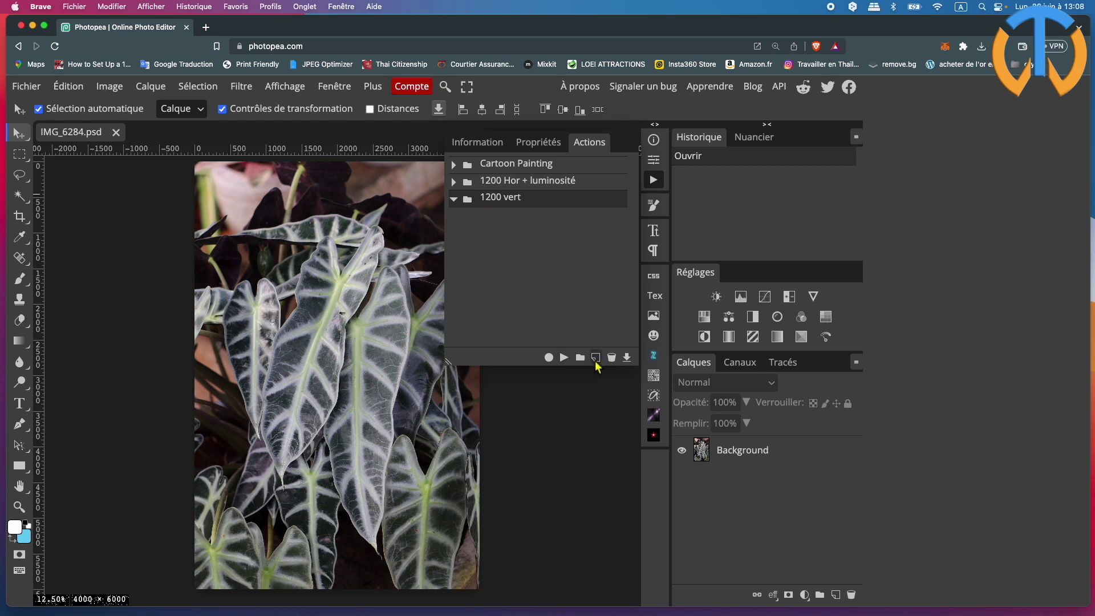
{"action": "left_click", "coordinate": [597, 363]}
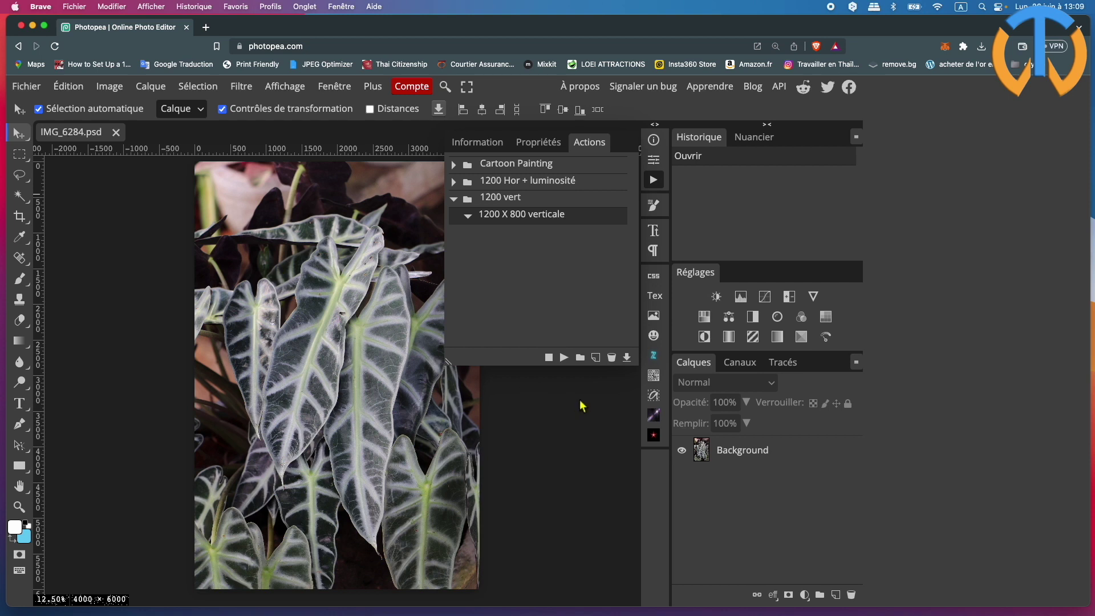
Resize IMG_6284 to 800 × 1200 pixels via Image Size, then select the recorded layer-selection step.
{"action": "left_click", "coordinate": [748, 452]}
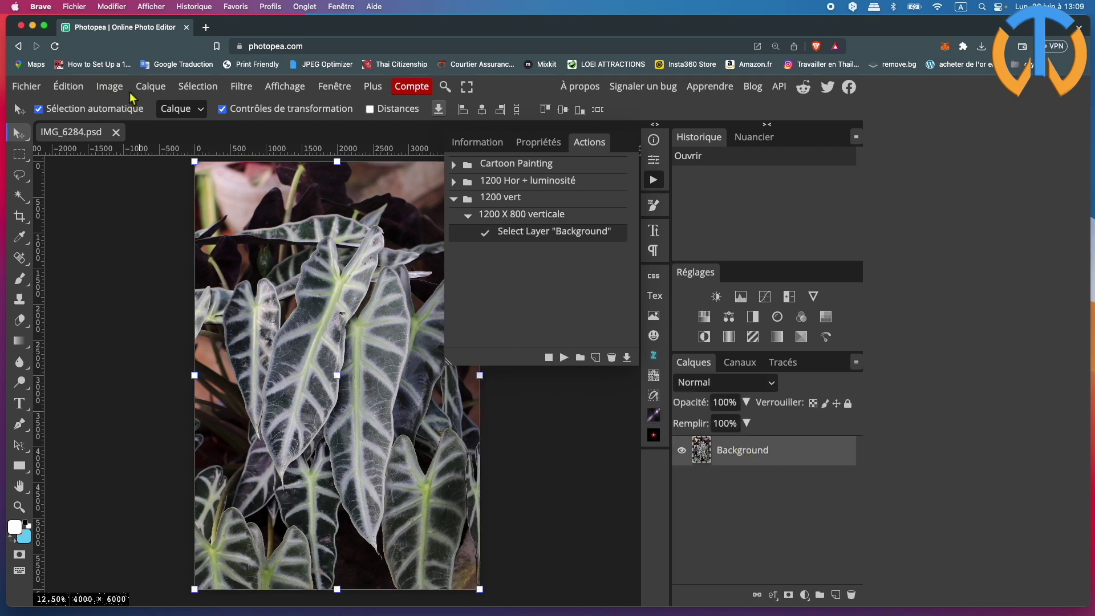
{"action": "left_click", "coordinate": [110, 87]}
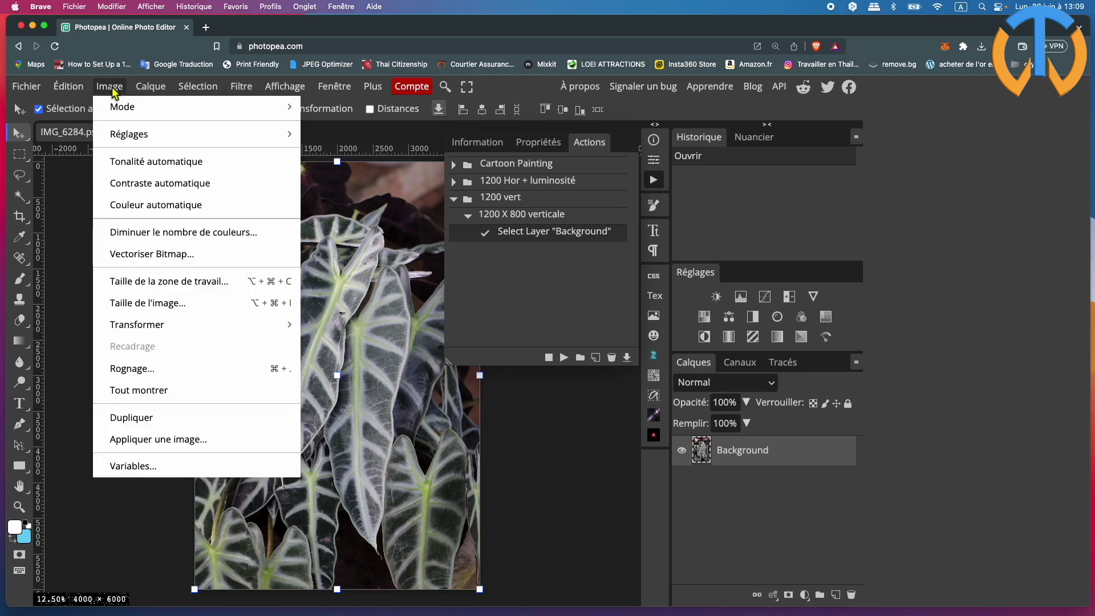
{"action": "left_click", "coordinate": [143, 297]}
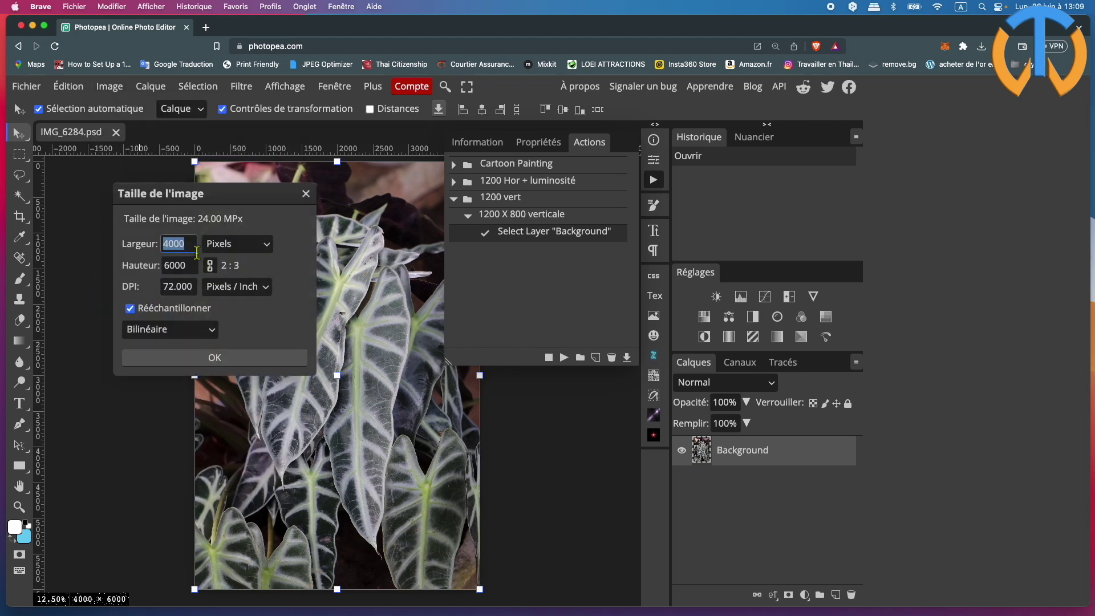
{"action": "type", "text": "800"}
{"action": "left_click", "coordinate": [204, 358]}
{"action": "left_click", "coordinate": [531, 235]}
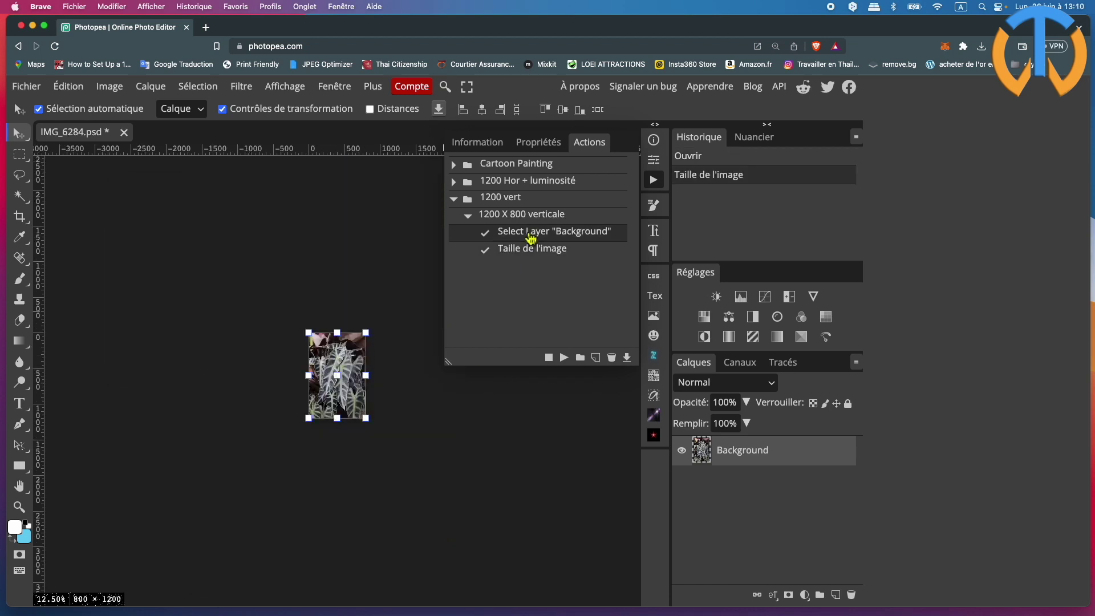
Delete the Select Layer step from the action and save the action sets to a file.
{"action": "left_click", "coordinate": [610, 363]}
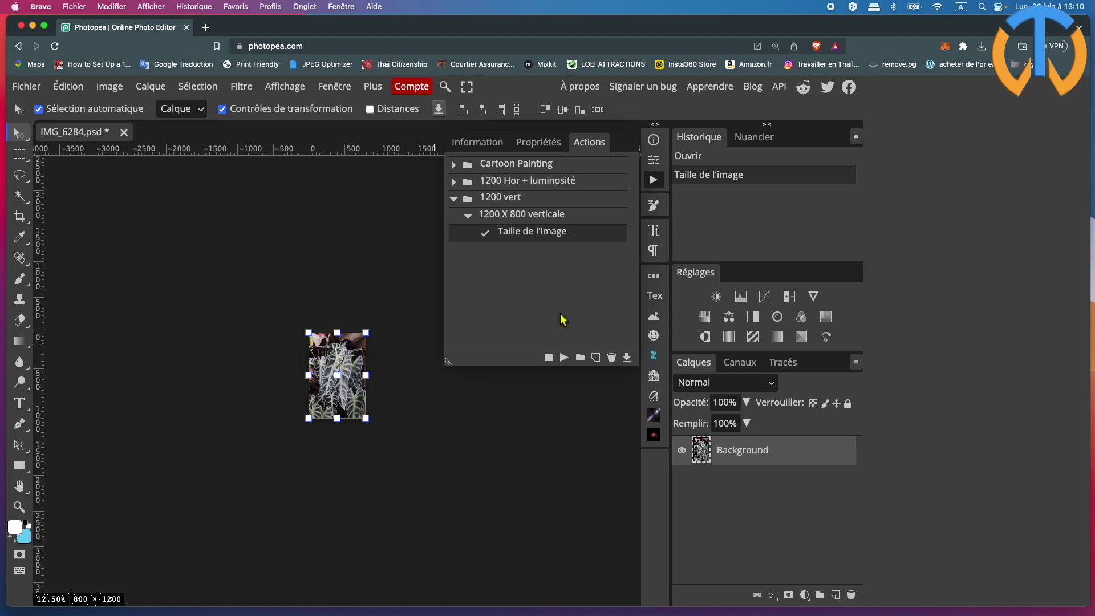
{"action": "left_click", "coordinate": [628, 359]}
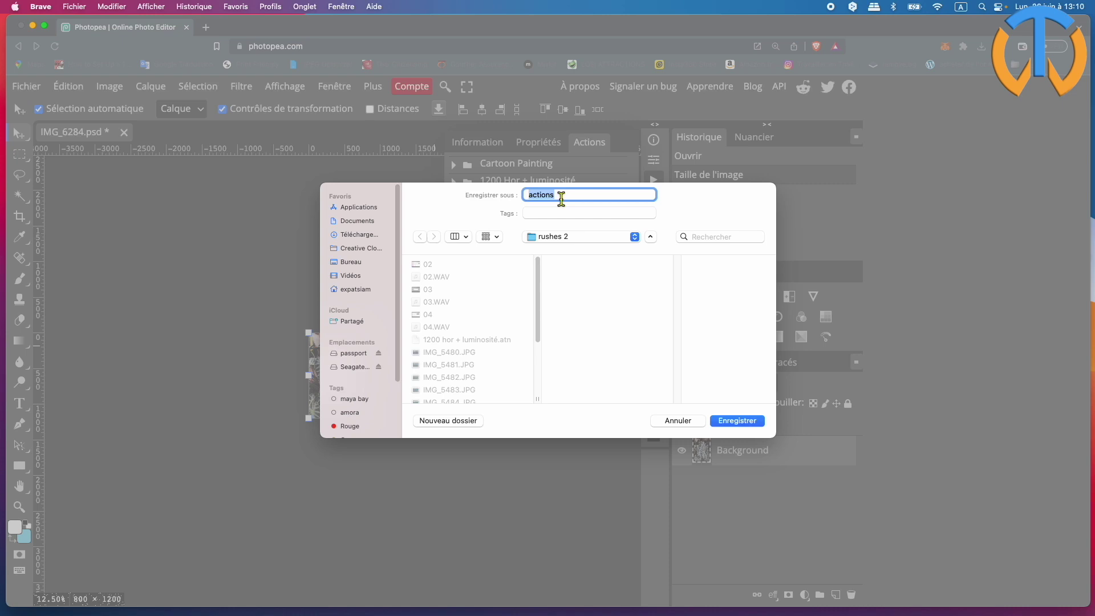
{"action": "key", "text": "Return"}
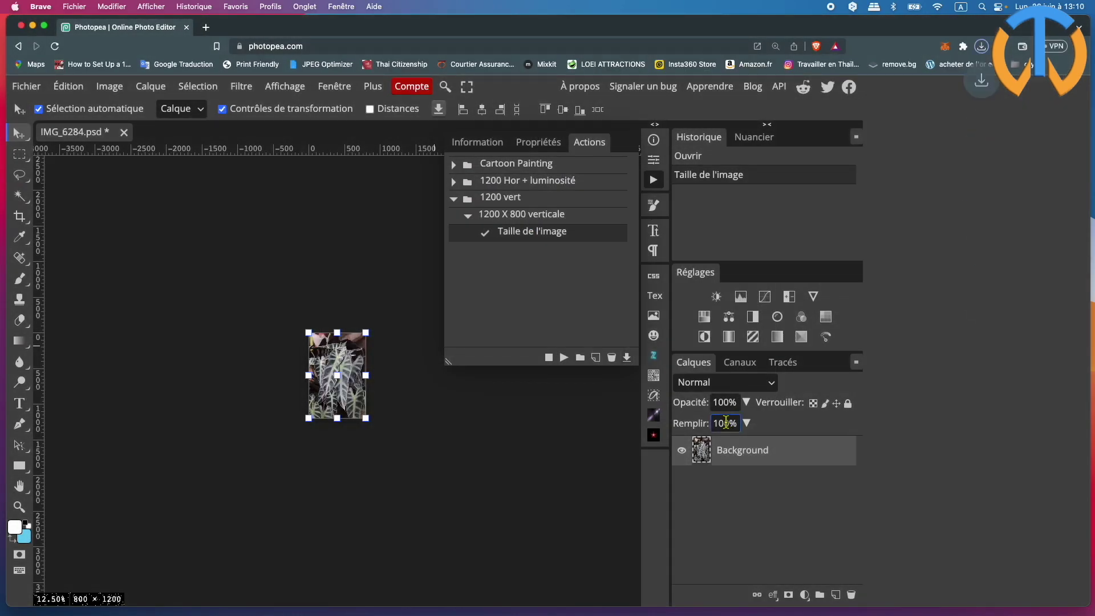
Hide the Actions panel and close IMG_6284.psd without saving.
{"action": "left_click", "coordinate": [654, 182]}
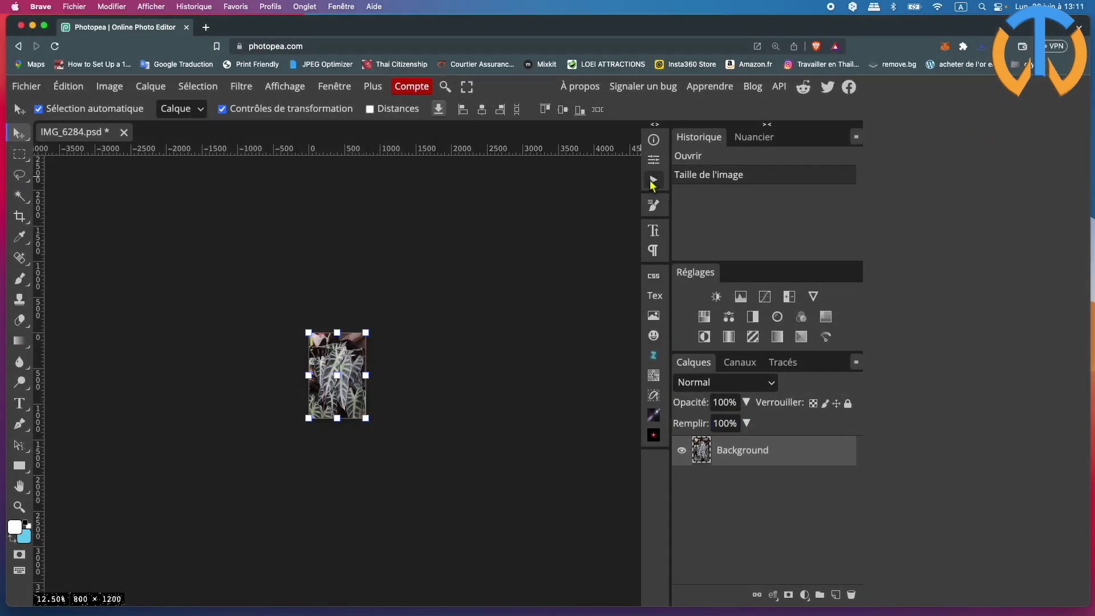
{"action": "left_click", "coordinate": [124, 132]}
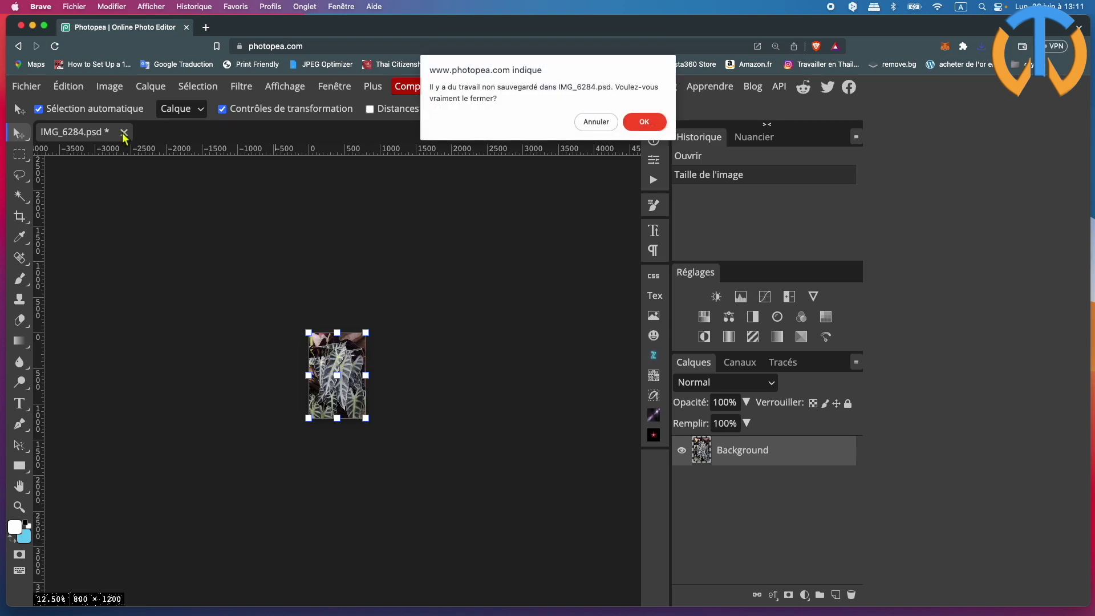
{"action": "left_click", "coordinate": [644, 122]}
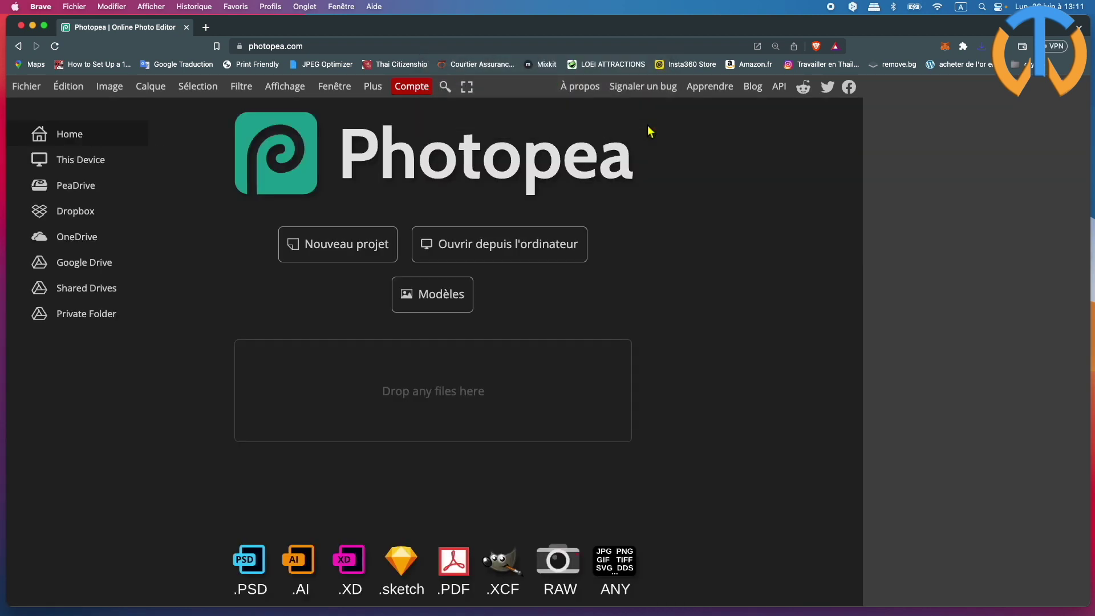
Open the saved '1200 verticale.atn' action file from the rushes 2 folder.
{"action": "left_click", "coordinate": [27, 86]}
{"action": "left_click", "coordinate": [36, 130]}
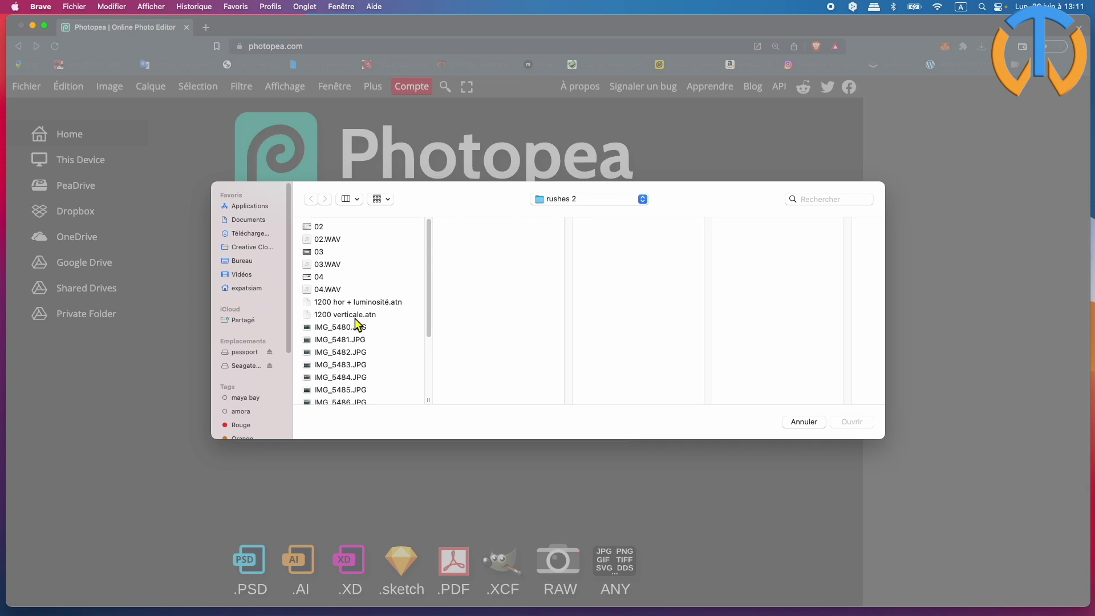
{"action": "left_click", "coordinate": [356, 315]}
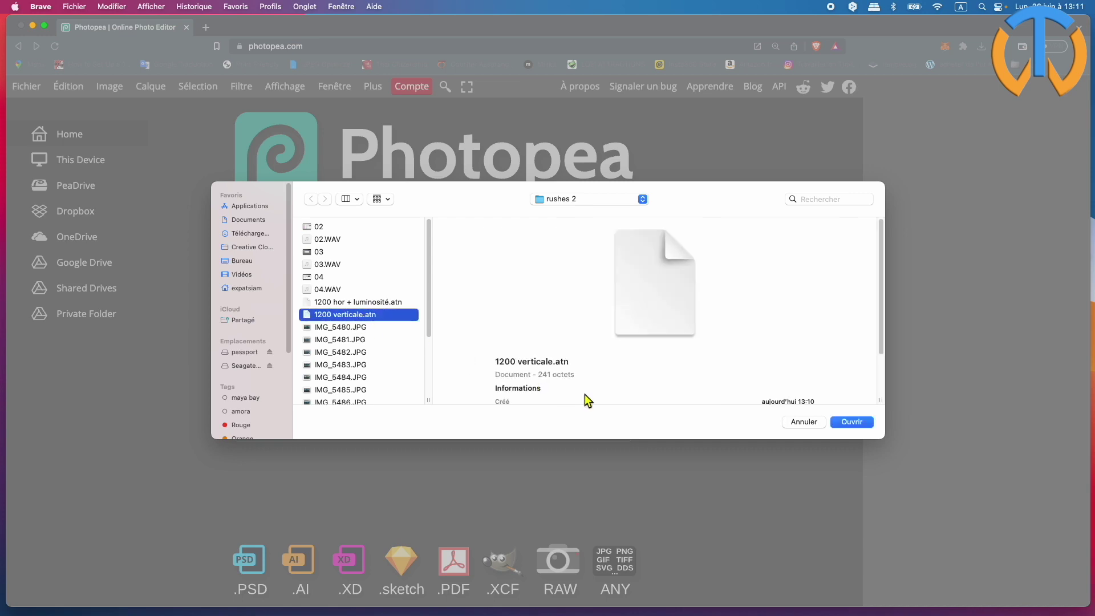
{"action": "left_click", "coordinate": [854, 421]}
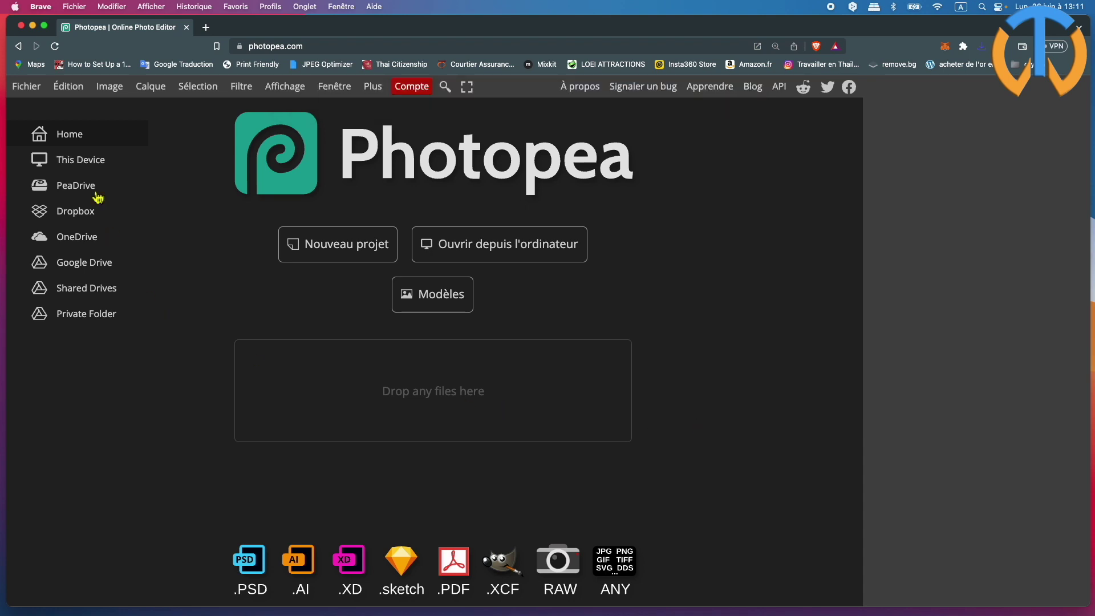
{"action": "left_click", "coordinate": [69, 91]}
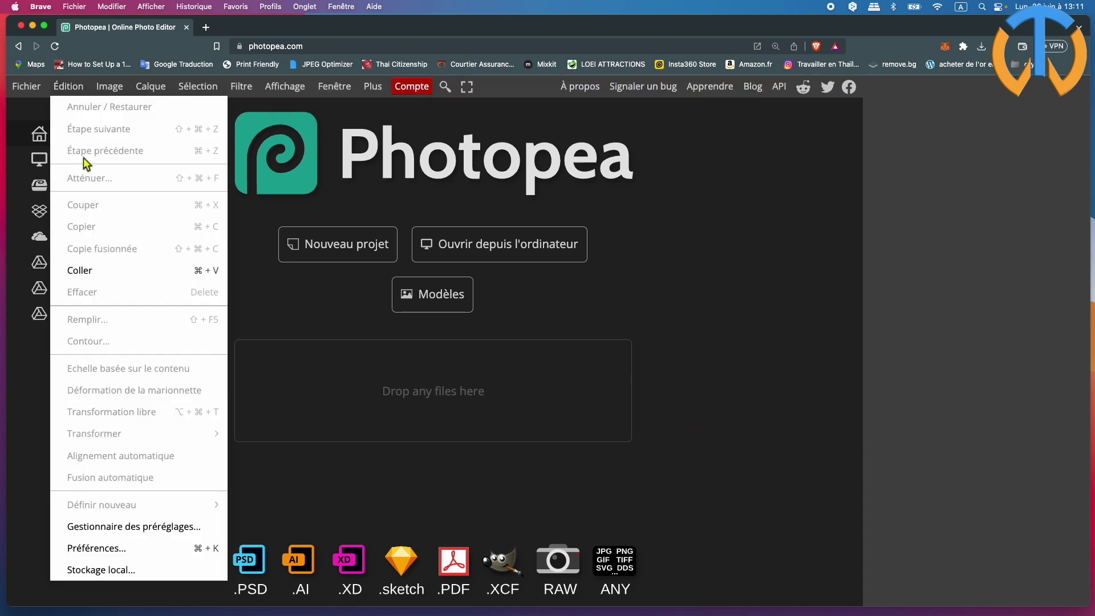
{"action": "left_click", "coordinate": [122, 570]}
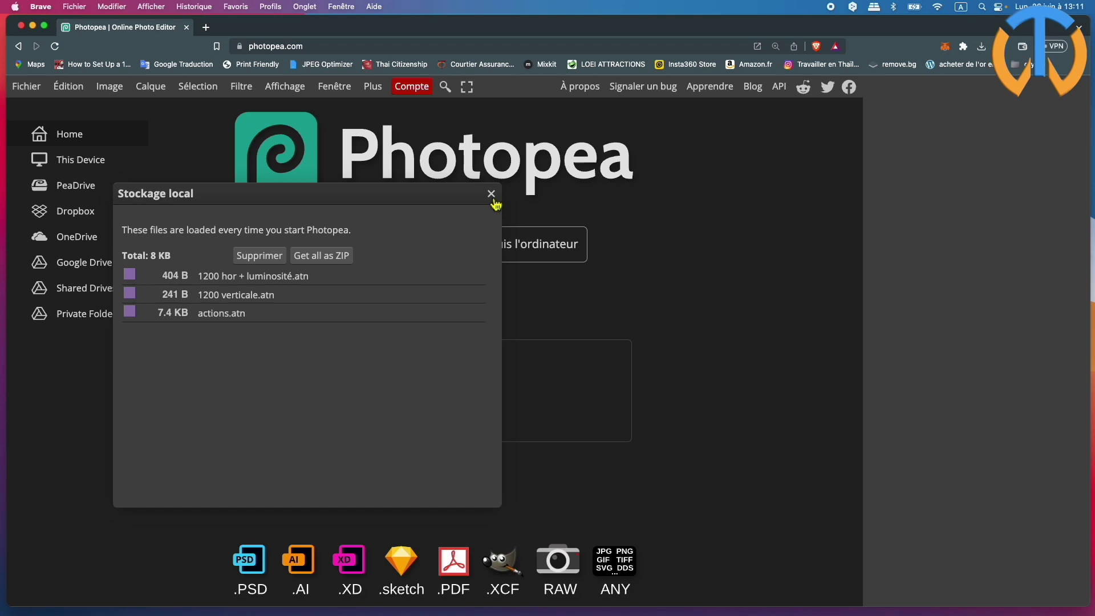
{"action": "left_click", "coordinate": [491, 195]}
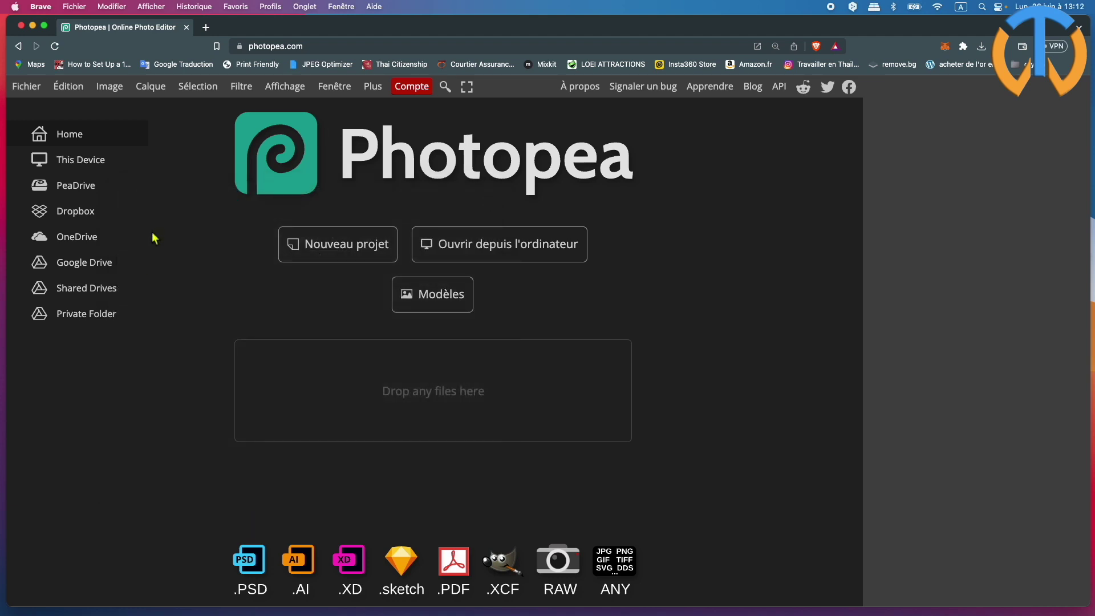
Set up a Batch job using set '1200 vert' and action '1200 X 800 verticale', then pick source images.
{"action": "left_click", "coordinate": [31, 91]}
{"action": "mouse_move", "coordinate": [52, 417]}
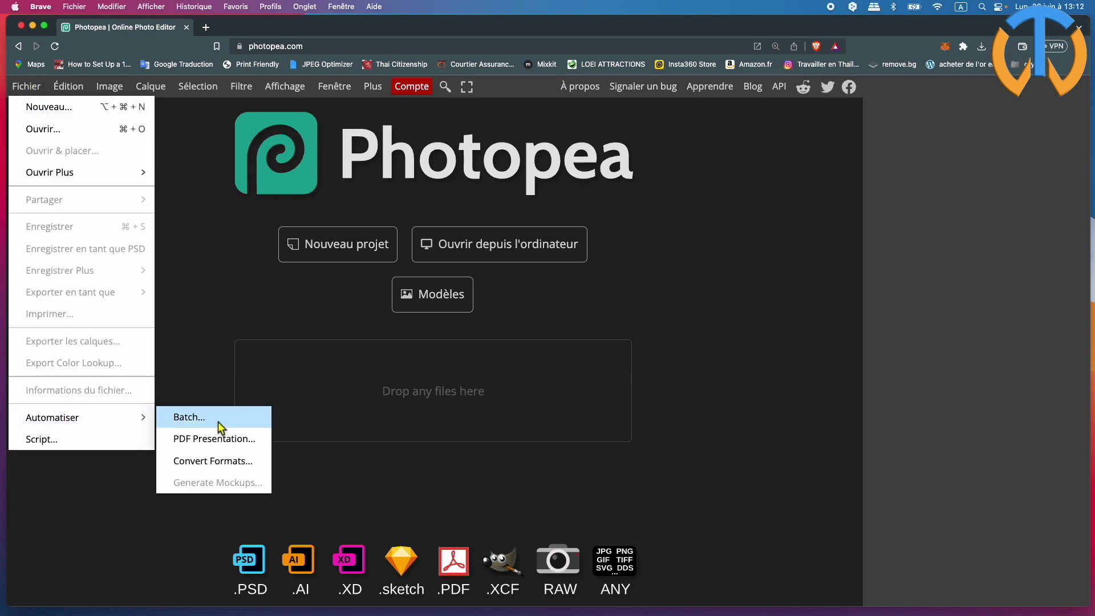
{"action": "left_click", "coordinate": [218, 423]}
{"action": "left_click", "coordinate": [246, 333]}
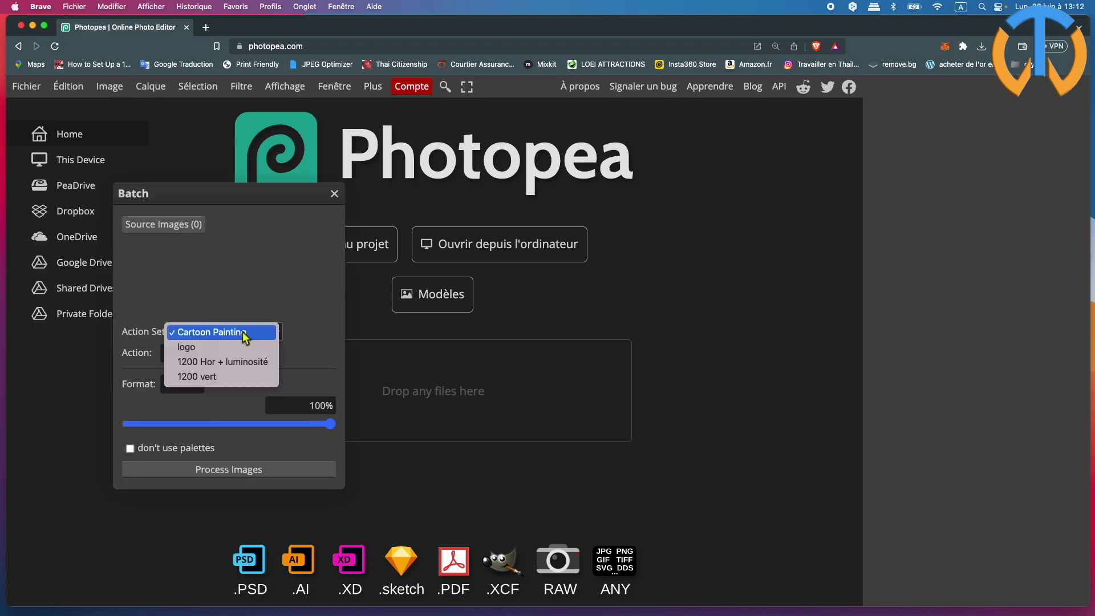
{"action": "left_click", "coordinate": [227, 377]}
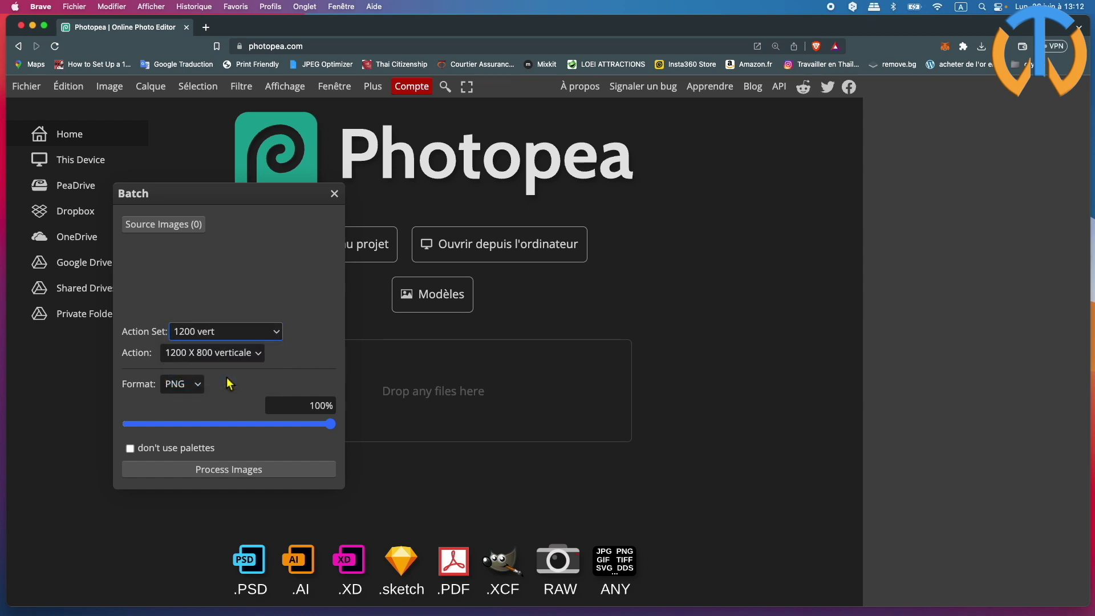
{"action": "left_click", "coordinate": [223, 355]}
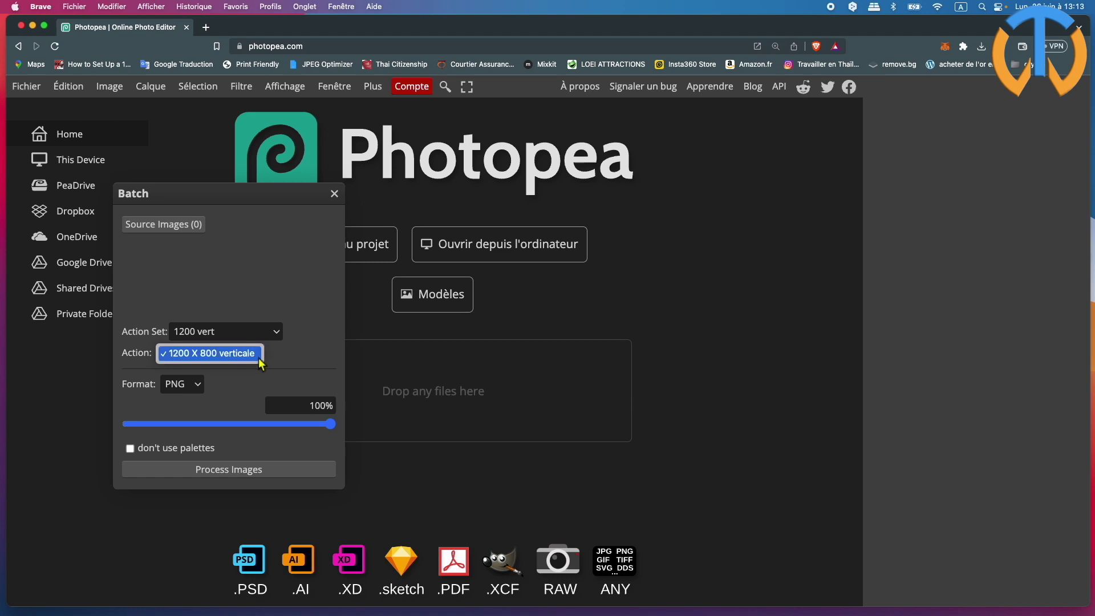
{"action": "left_click", "coordinate": [261, 359]}
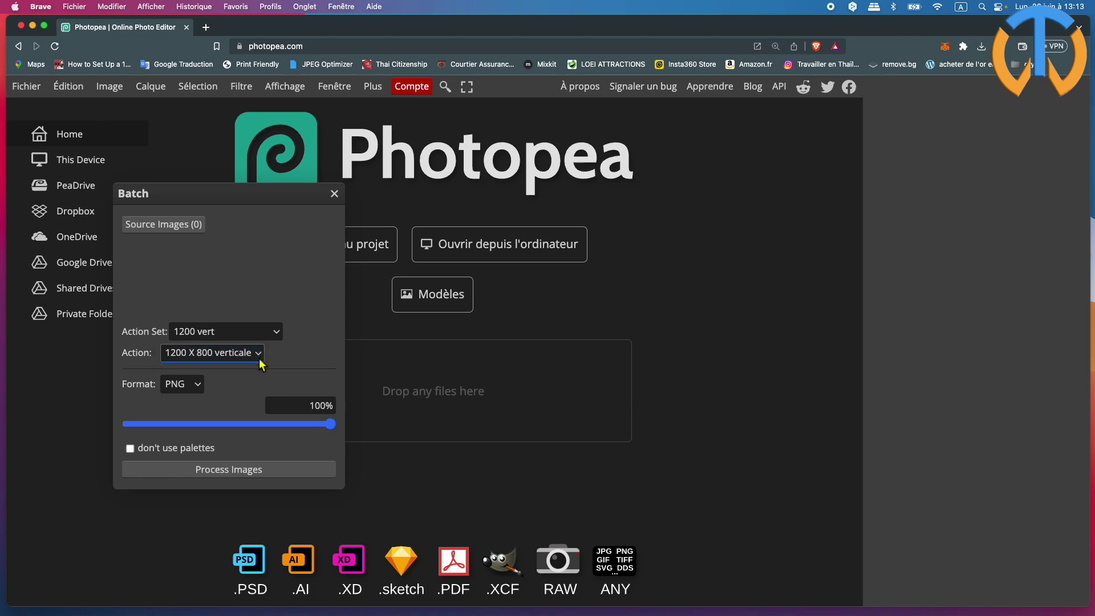
{"action": "left_click", "coordinate": [170, 226]}
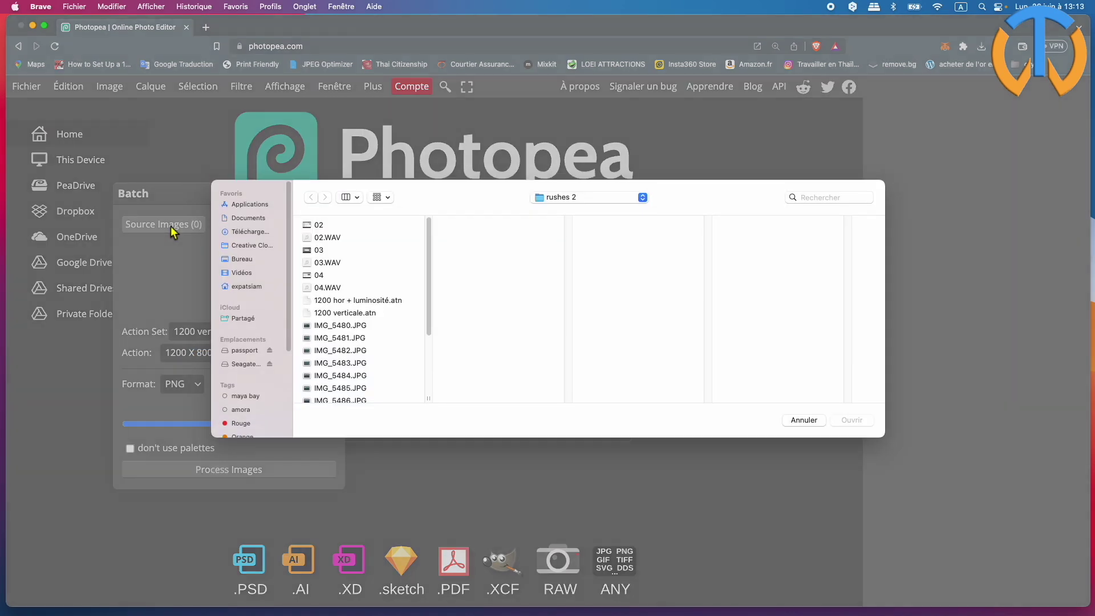
Choose the six JPGs (IMG_6257 to IMG_6292) in the others folder as batch sources.
{"action": "scroll", "coordinate": [359, 326], "scroll_direction": "down", "scroll_amount": 5}
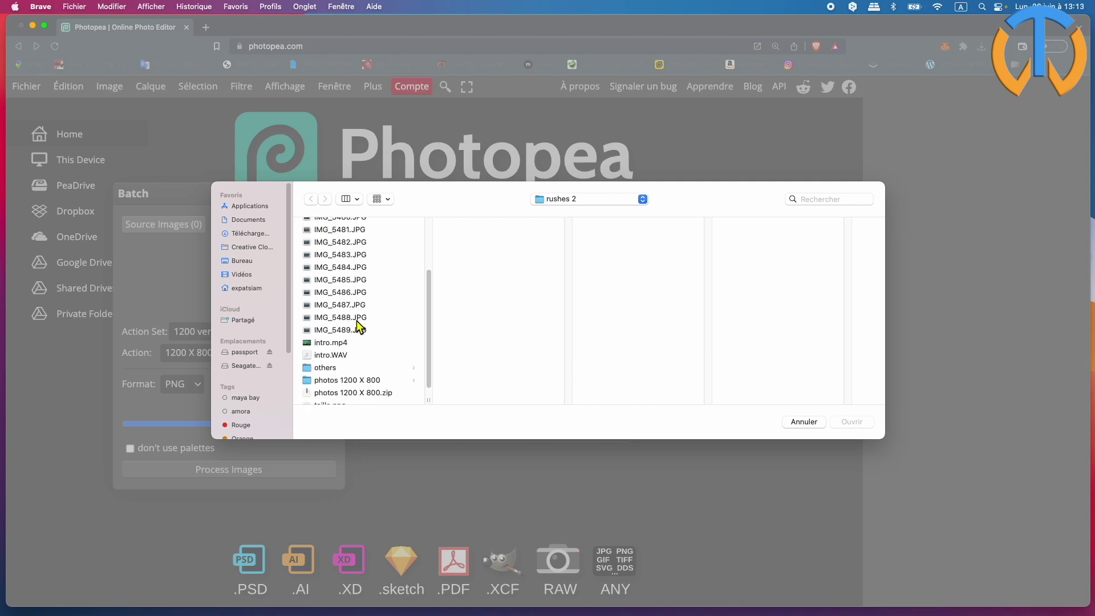
{"action": "scroll", "coordinate": [358, 326], "scroll_direction": "down", "scroll_amount": 1}
{"action": "left_click", "coordinate": [333, 356]}
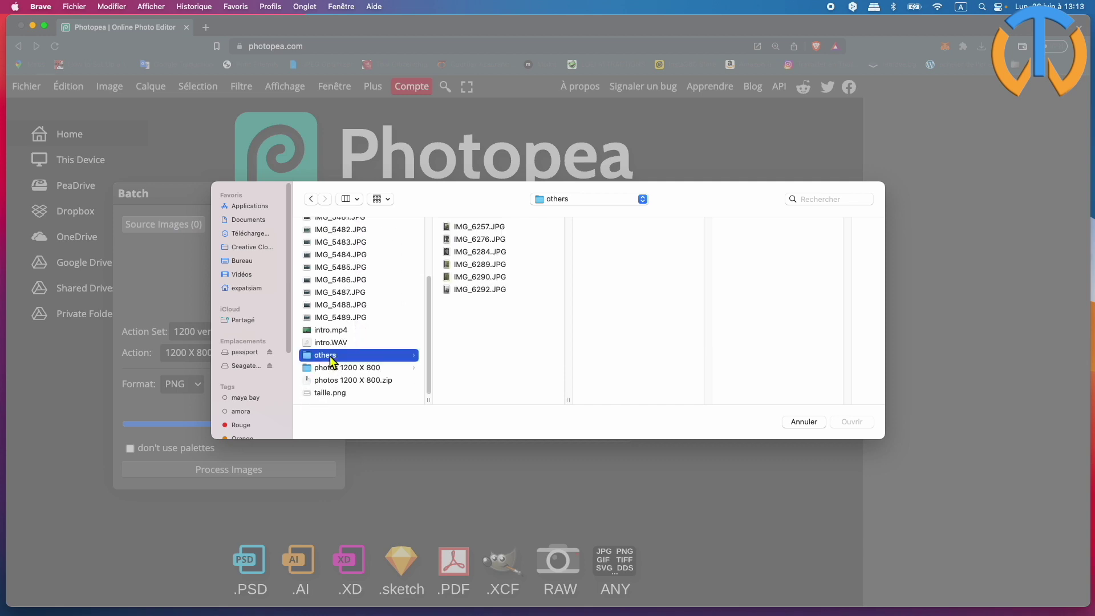
{"action": "left_click", "coordinate": [518, 227]}
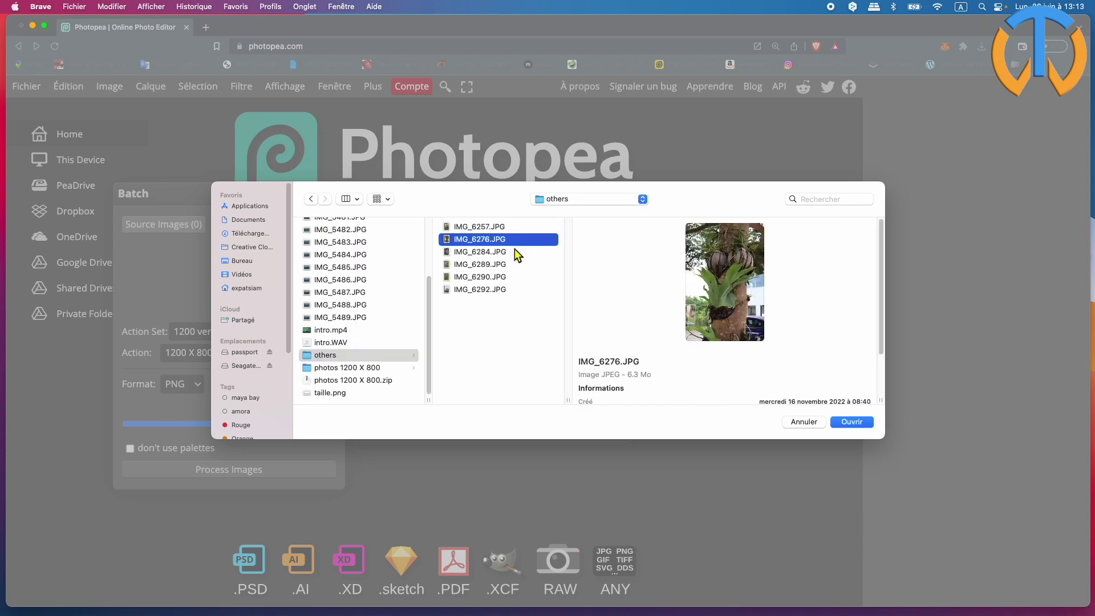
{"action": "left_click", "coordinate": [515, 251]}
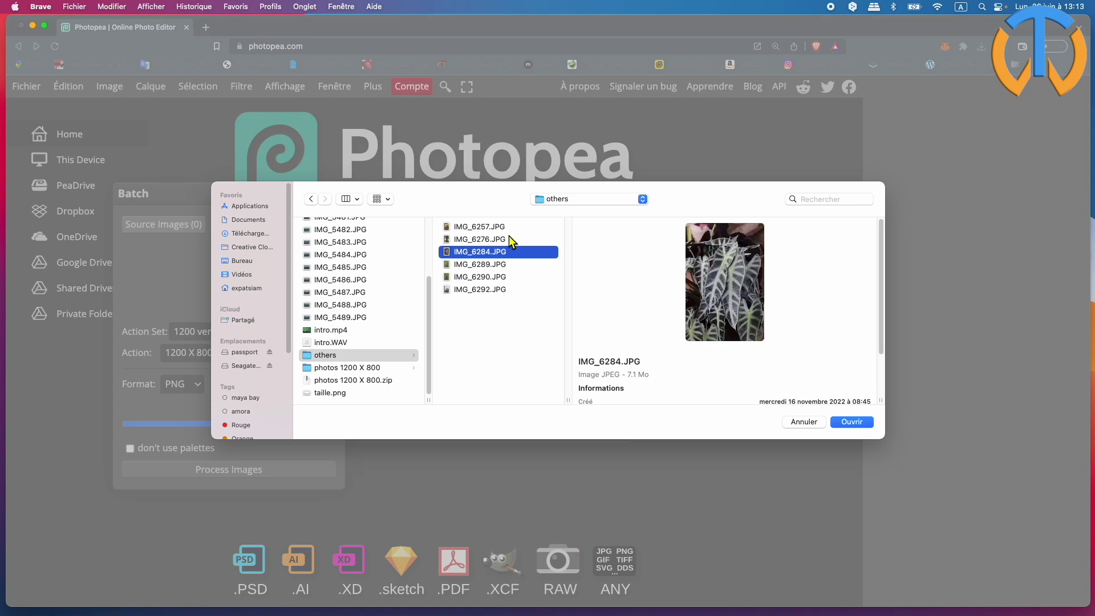
{"action": "left_click_drag", "start_coordinate": [515, 228], "coordinate": [509, 288]}
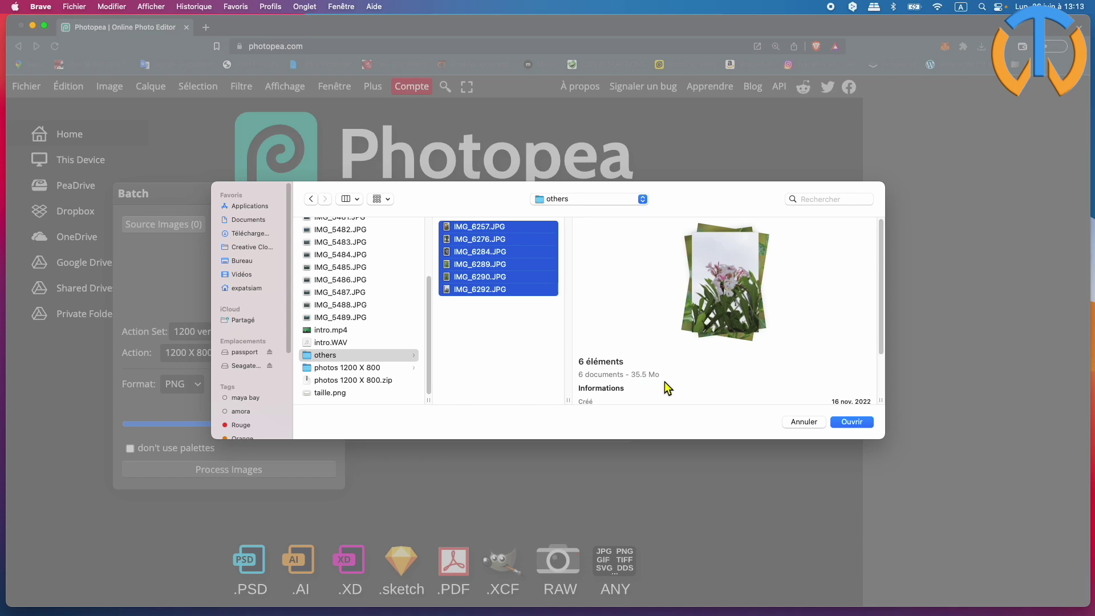
{"action": "left_click", "coordinate": [852, 422]}
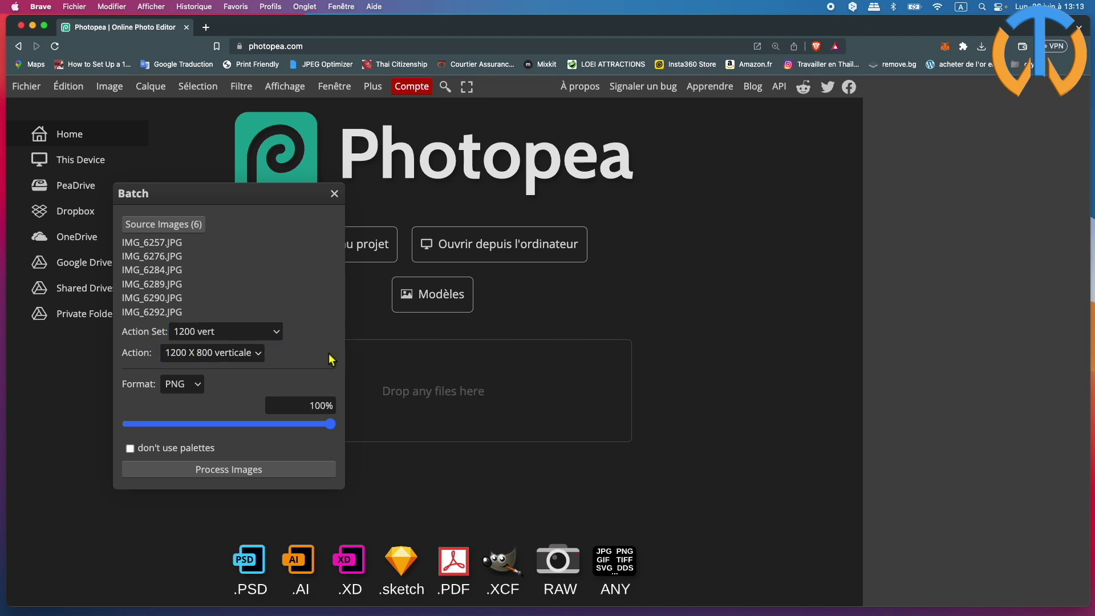
Batch-process the photos to WEBP and save the output as verticale.zip in rushes 2.
{"action": "left_click", "coordinate": [178, 383]}
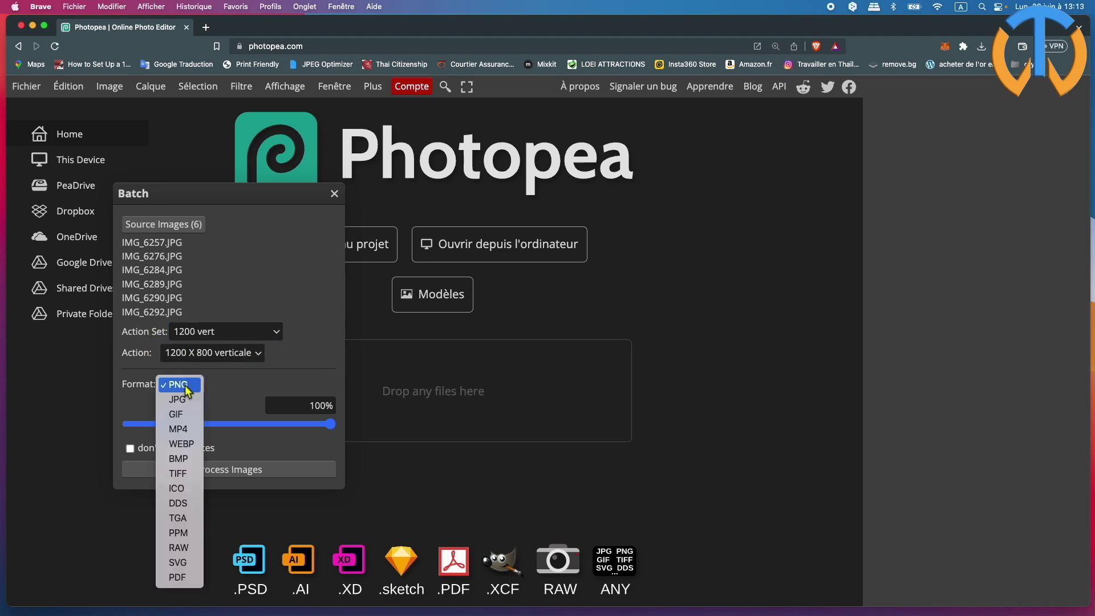
{"action": "left_click", "coordinate": [181, 444]}
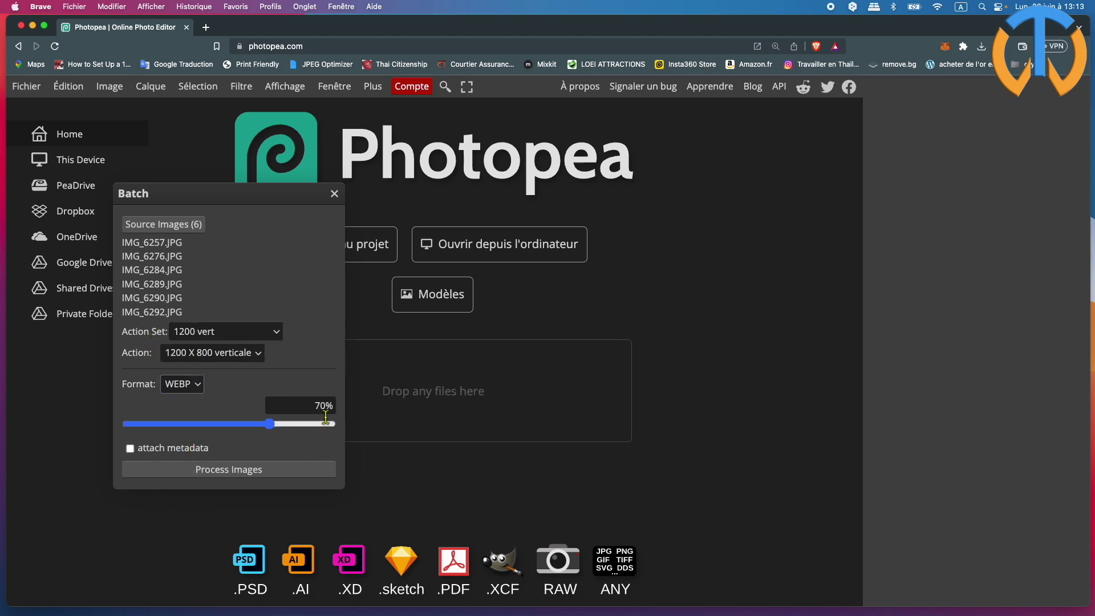
{"action": "left_click", "coordinate": [238, 476]}
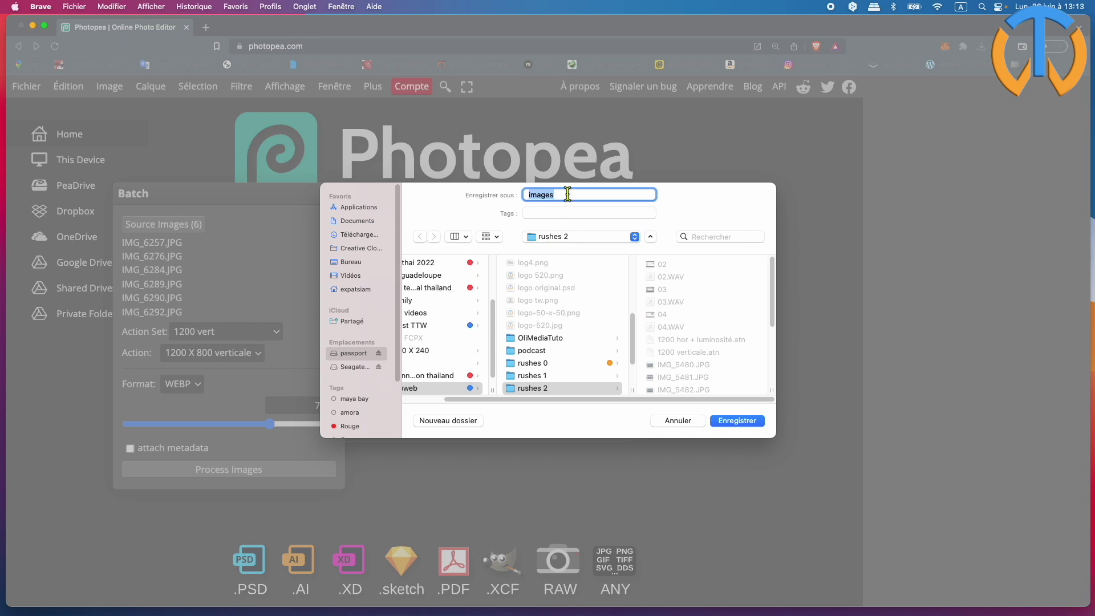
{"action": "type", "text": "vertical"}
{"action": "left_click", "coordinate": [542, 389]}
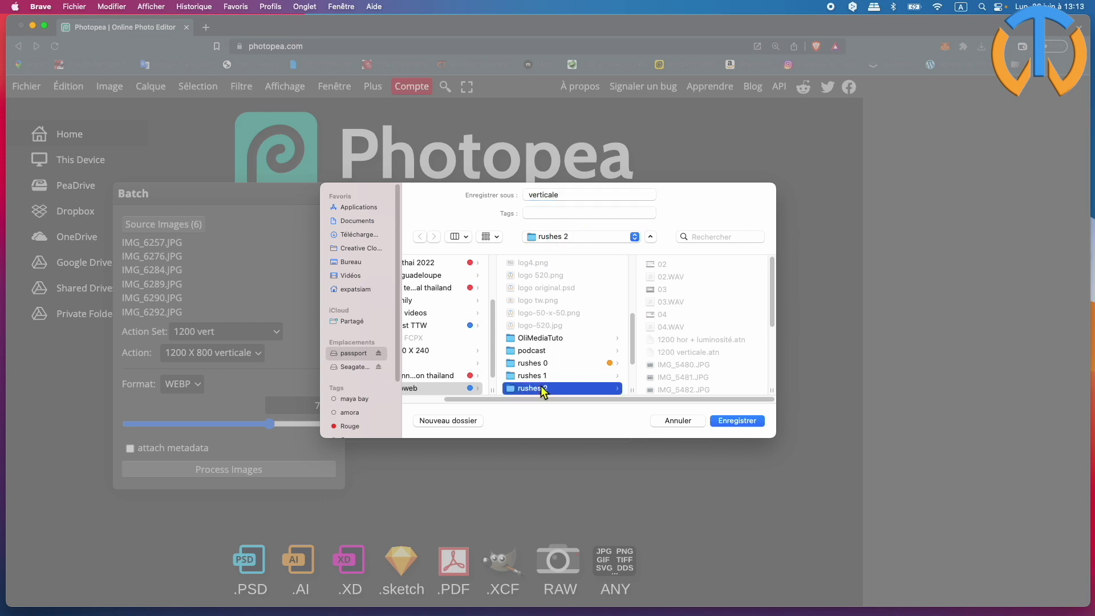
{"action": "left_click", "coordinate": [737, 421]}
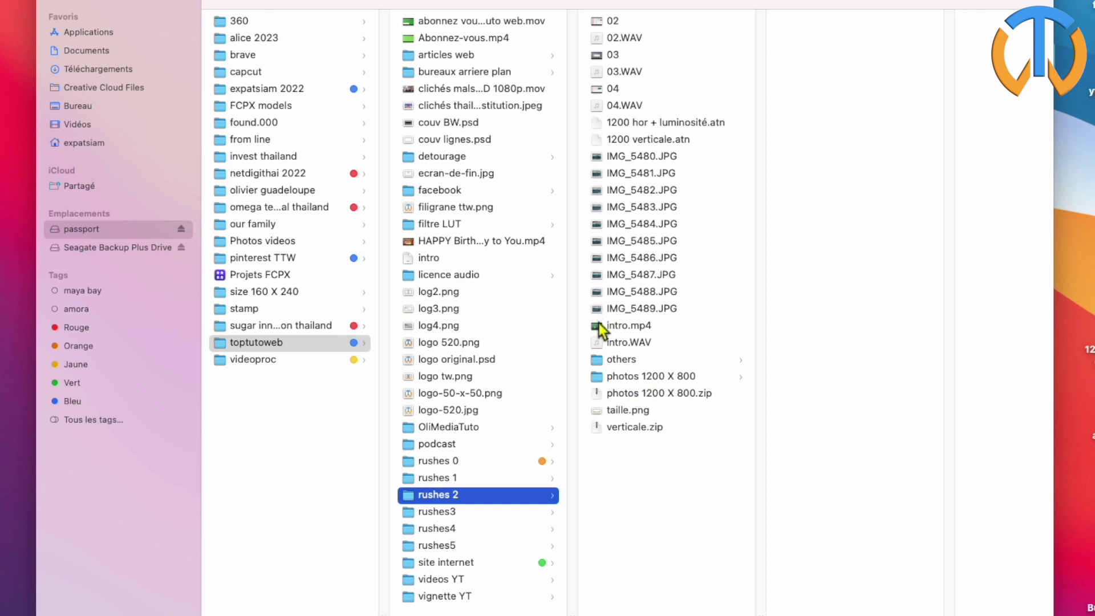
Extract verticale.zip and preview each converted WebP image and its file size.
{"action": "left_click", "coordinate": [628, 428]}
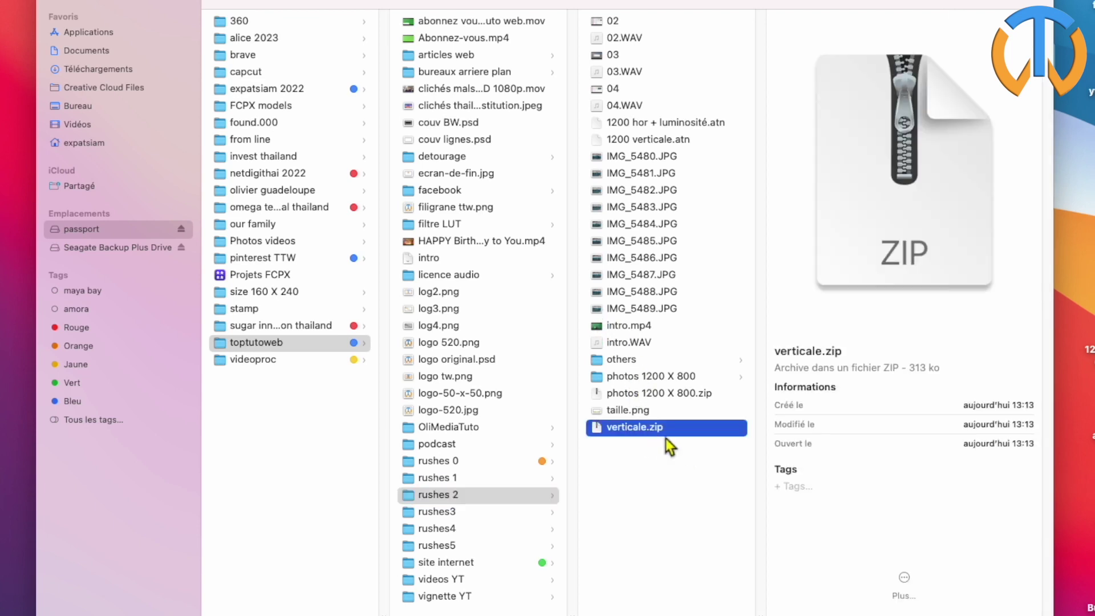
{"action": "double_click", "coordinate": [635, 433]}
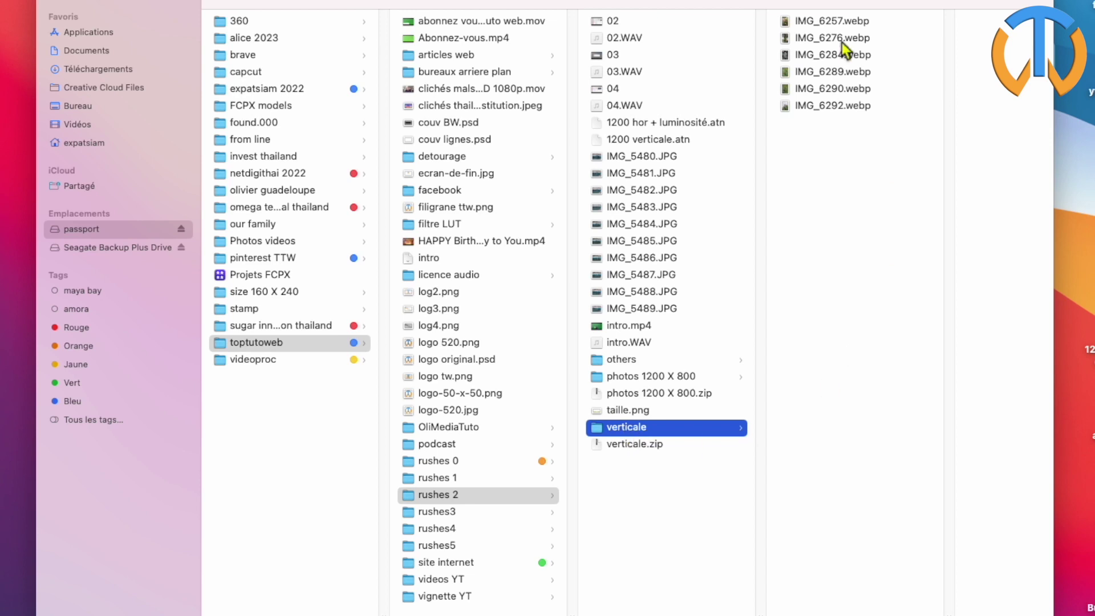
{"action": "left_click", "coordinate": [883, 23]}
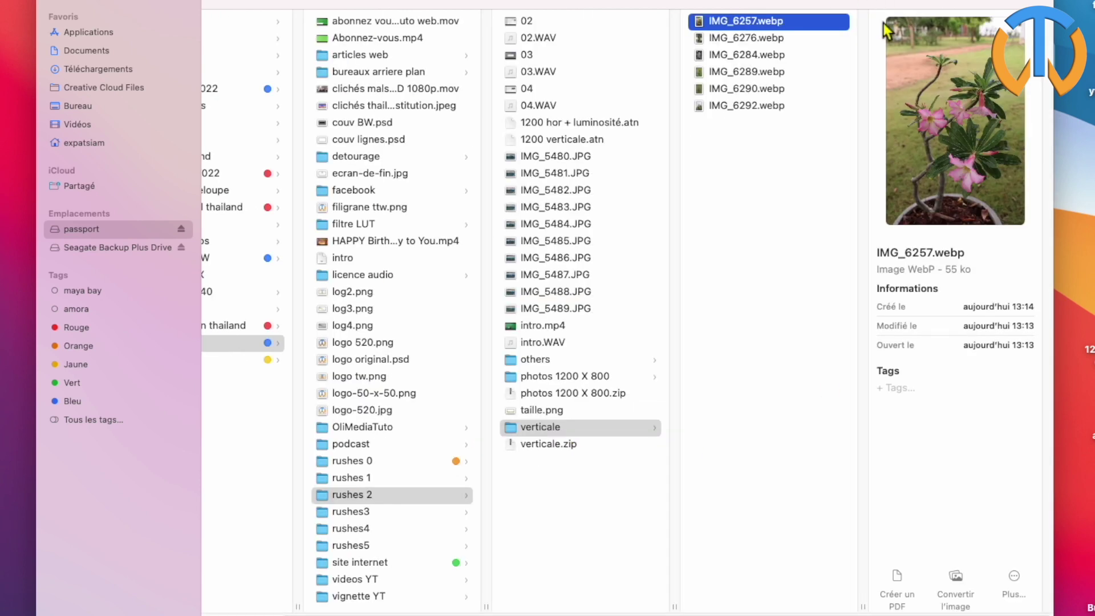
{"action": "left_click", "coordinate": [816, 39]}
{"action": "left_click", "coordinate": [806, 56]}
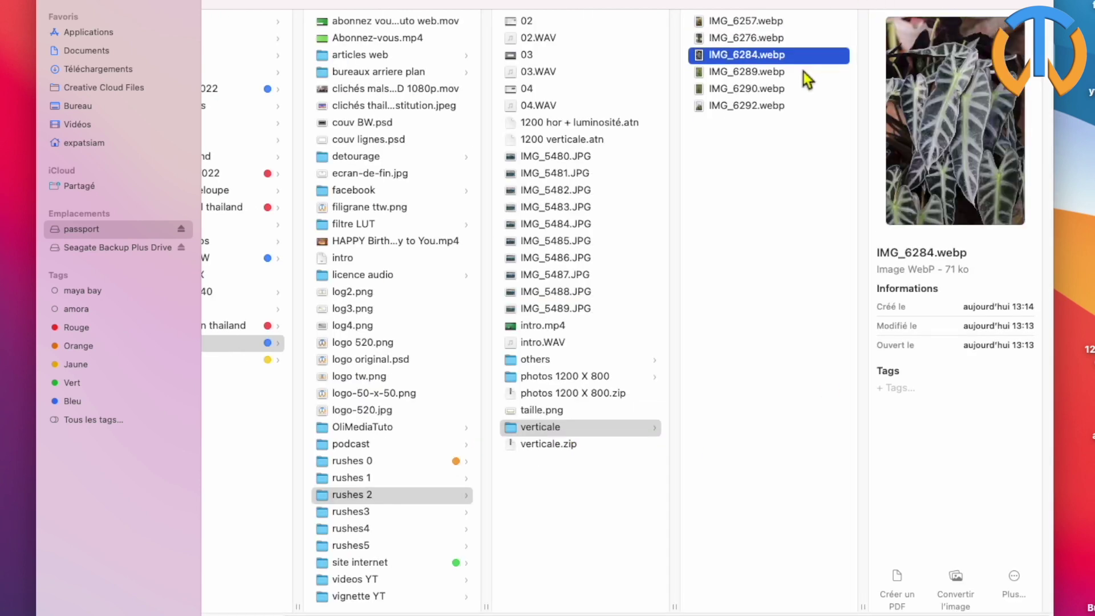
{"action": "left_click", "coordinate": [801, 85]}
{"action": "left_click", "coordinate": [797, 106]}
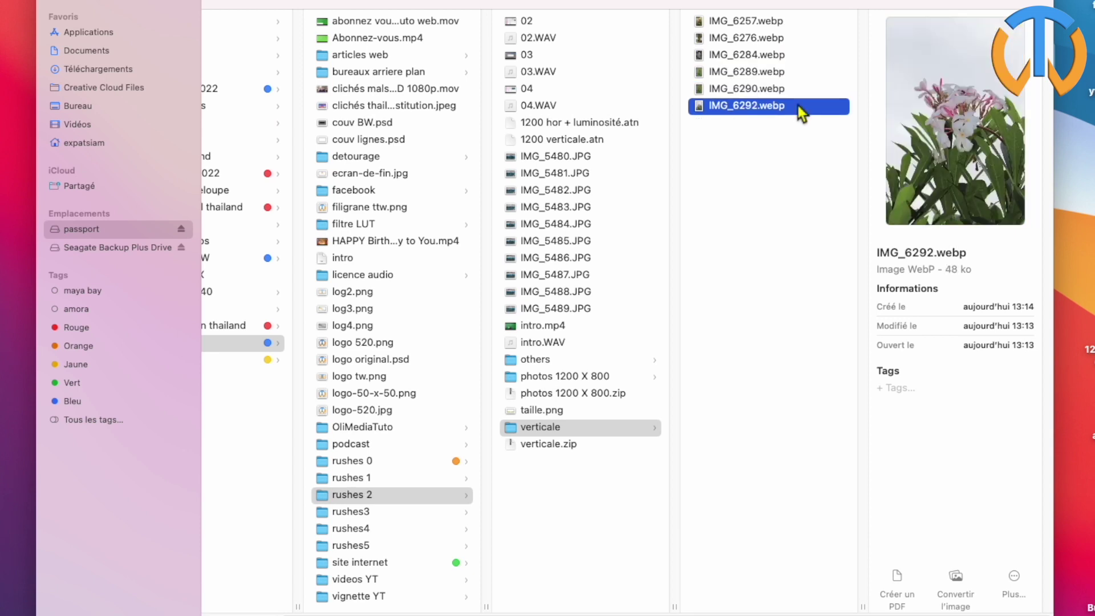
Select all six WebP files to see their combined size of 313 KB.
{"action": "left_click", "coordinate": [765, 26]}
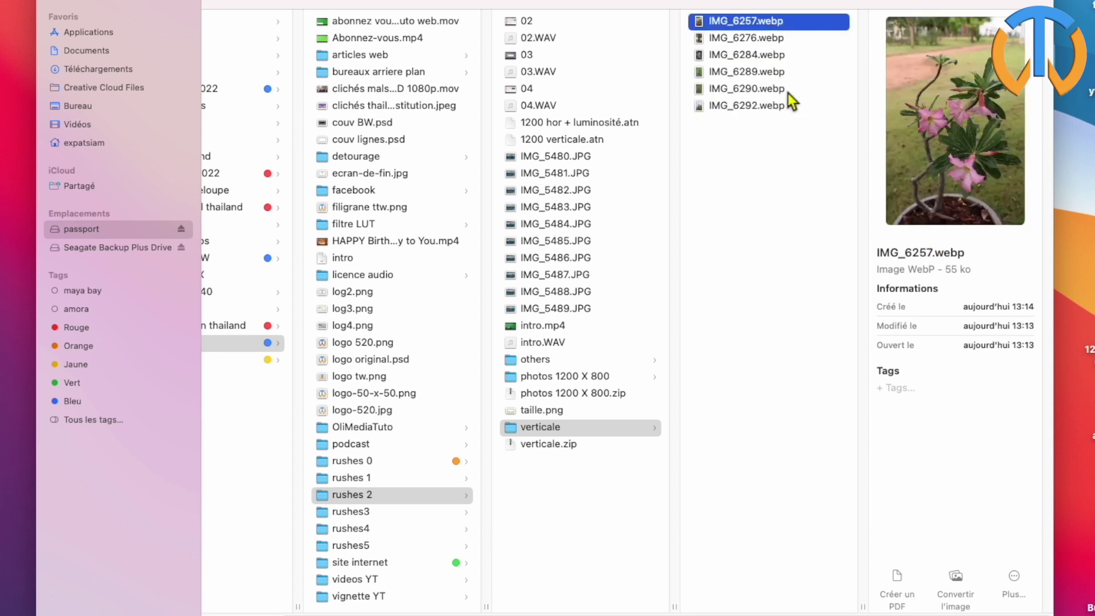
{"action": "left_click", "coordinate": [767, 55]}
{"action": "left_click", "coordinate": [805, 106], "text": "shift"}
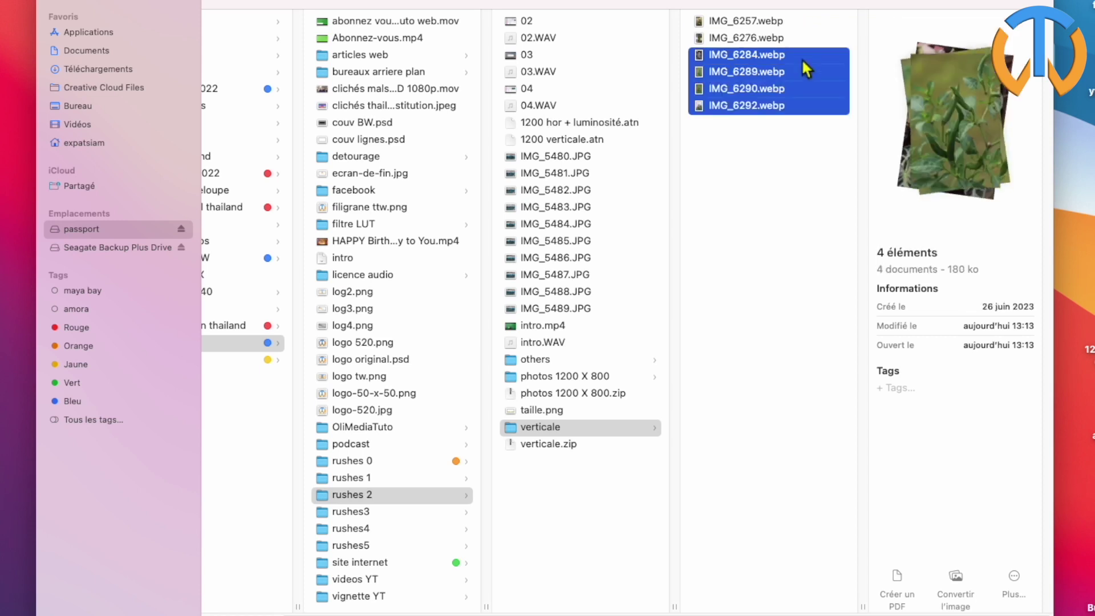
{"action": "left_click", "coordinate": [799, 38], "text": "shift"}
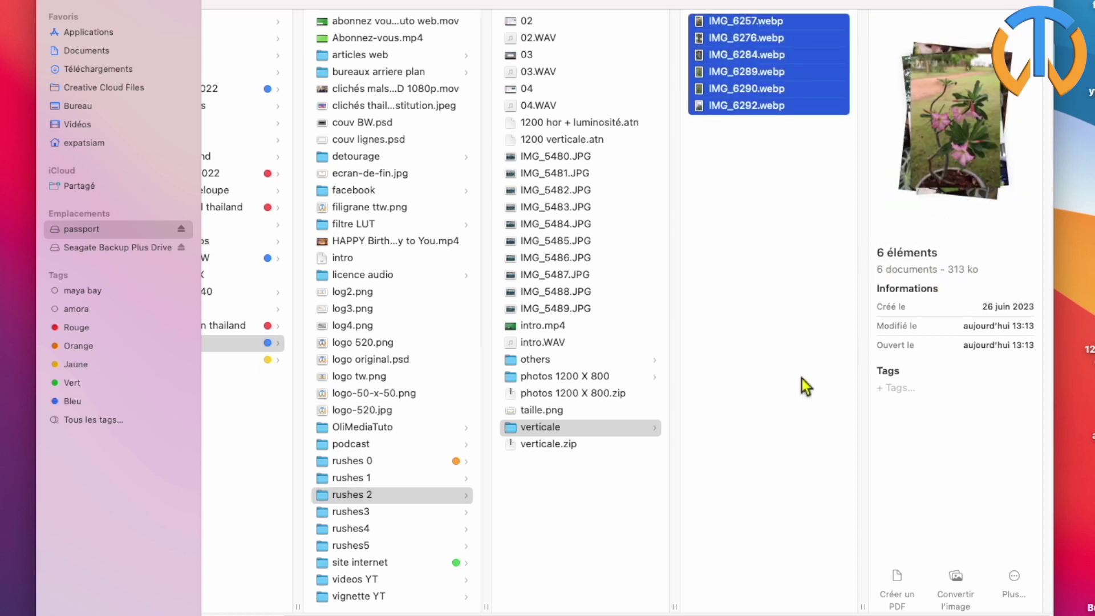
Compare with the original JPGs' 35.5 MB total in others, then reselect the six WebP files.
{"action": "left_click", "coordinate": [542, 360]}
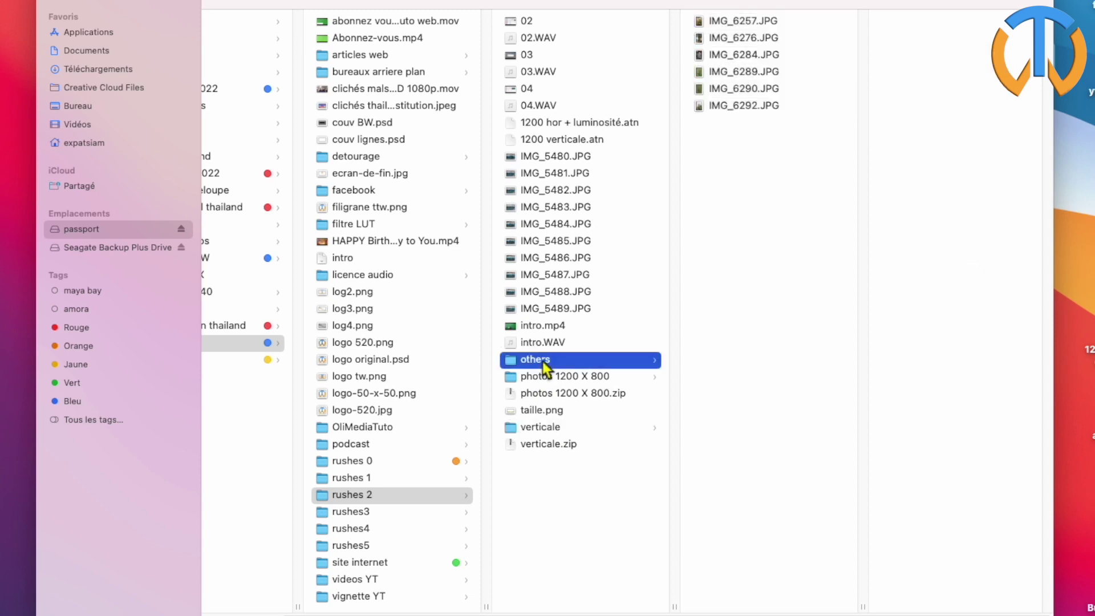
{"action": "left_click_drag", "start_coordinate": [787, 28], "coordinate": [787, 105]}
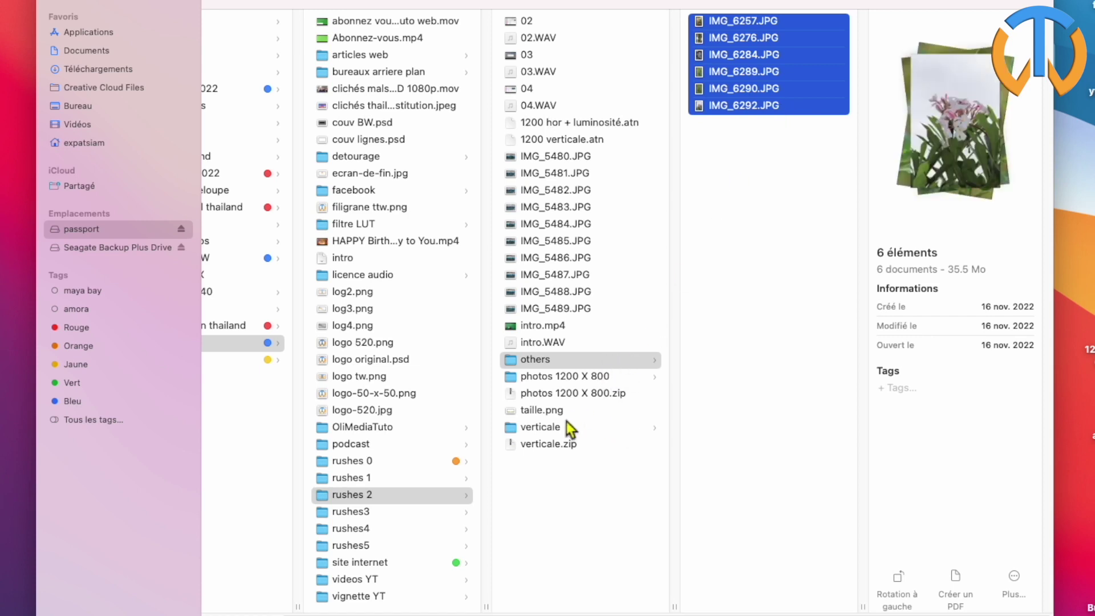
{"action": "left_click", "coordinate": [559, 428]}
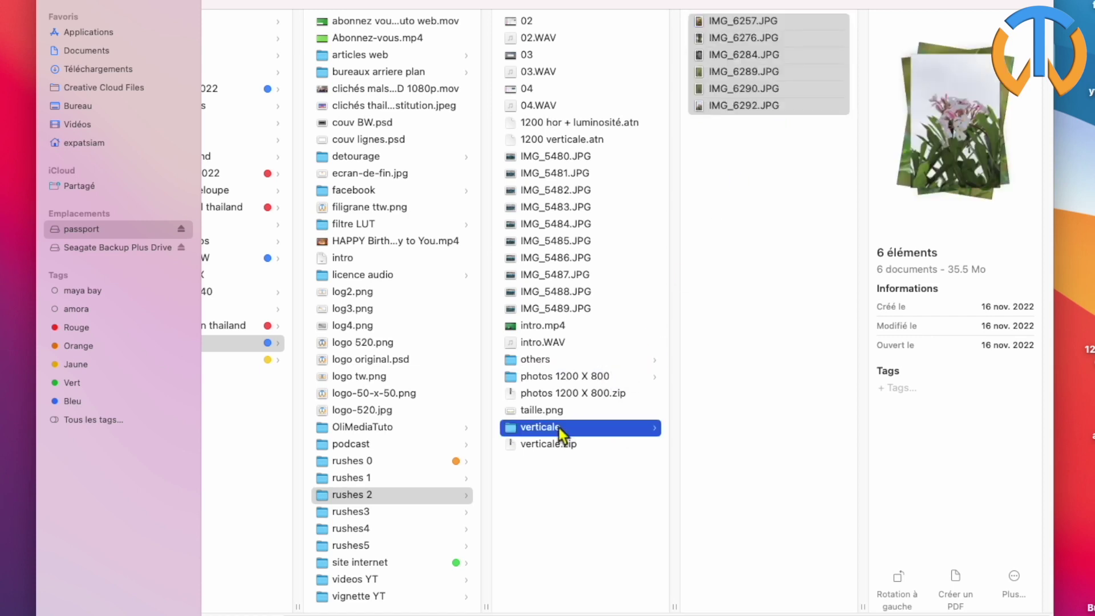
{"action": "left_click", "coordinate": [804, 25]}
{"action": "left_click", "coordinate": [798, 108], "text": "shift"}
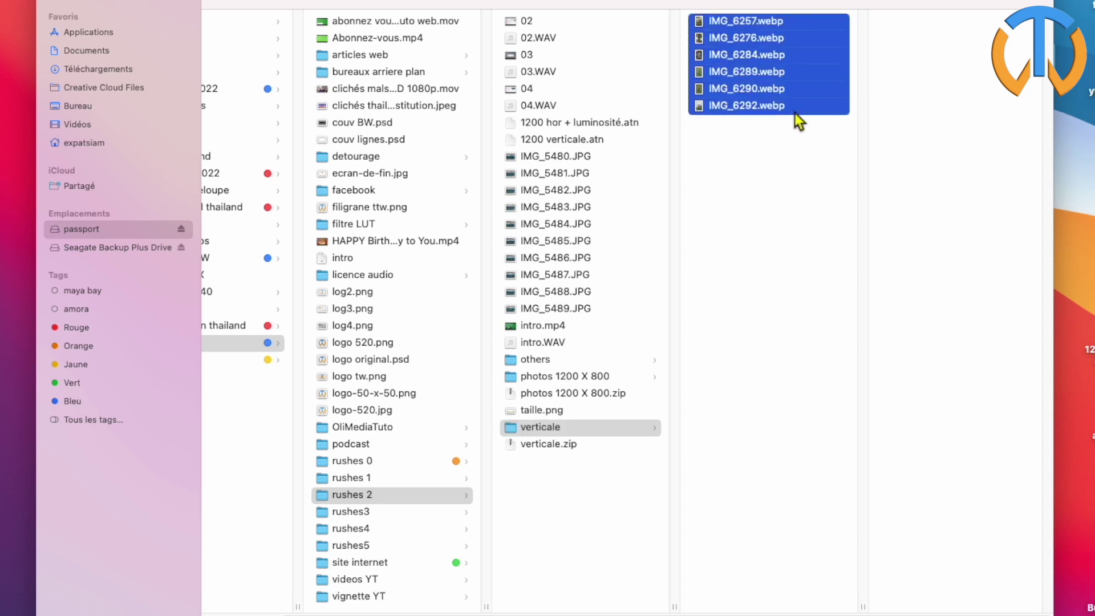
Open the six WebP photos in Preview and browse them, ending on IMG_6284.webp.
{"action": "right_click", "coordinate": [777, 59]}
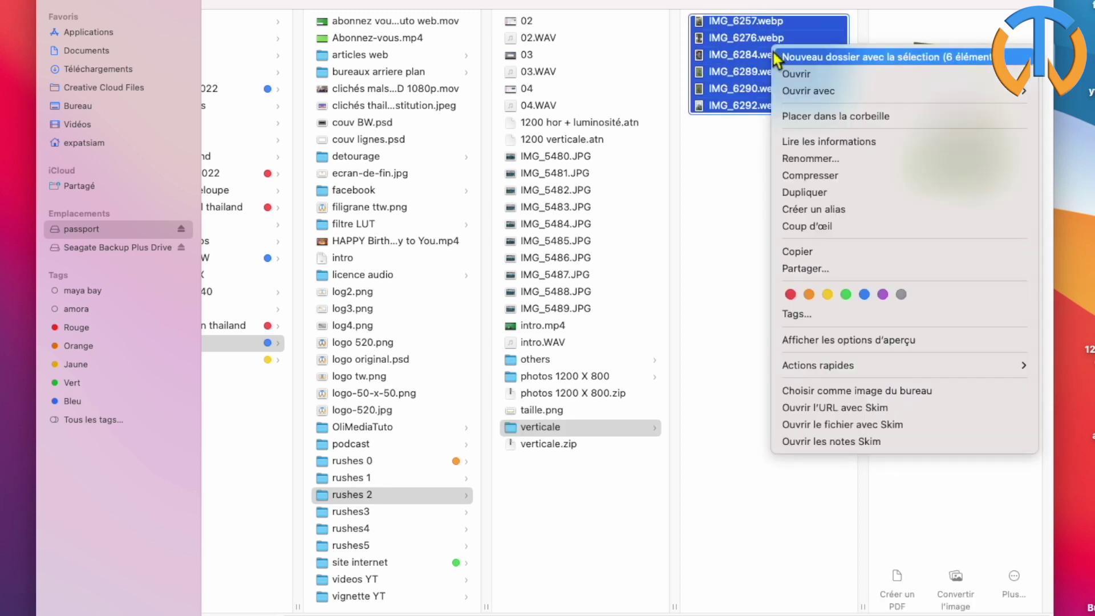
{"action": "mouse_move", "coordinate": [809, 91]}
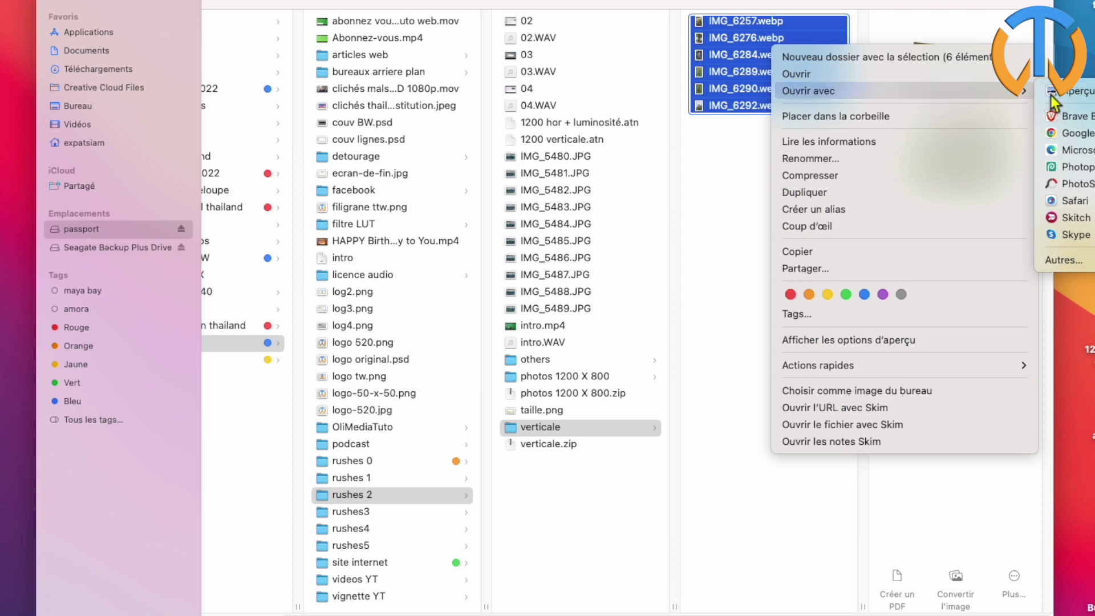
{"action": "left_click", "coordinate": [1052, 96]}
{"action": "key", "text": "Down"}
{"action": "key", "text": "Down"}
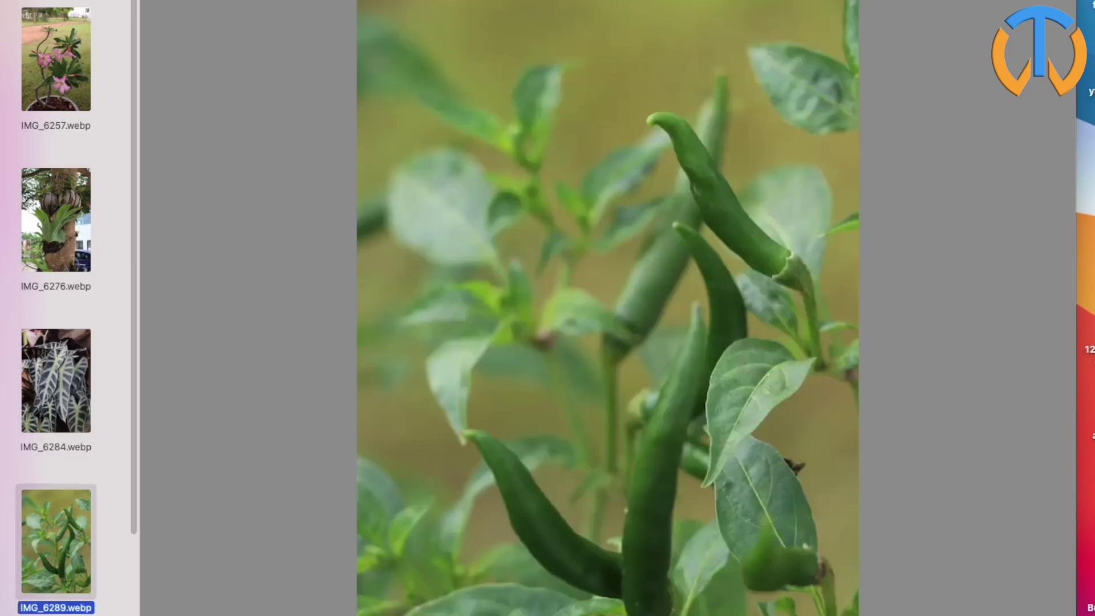
{"action": "key", "text": "Down"}
{"action": "key", "text": "Down"}
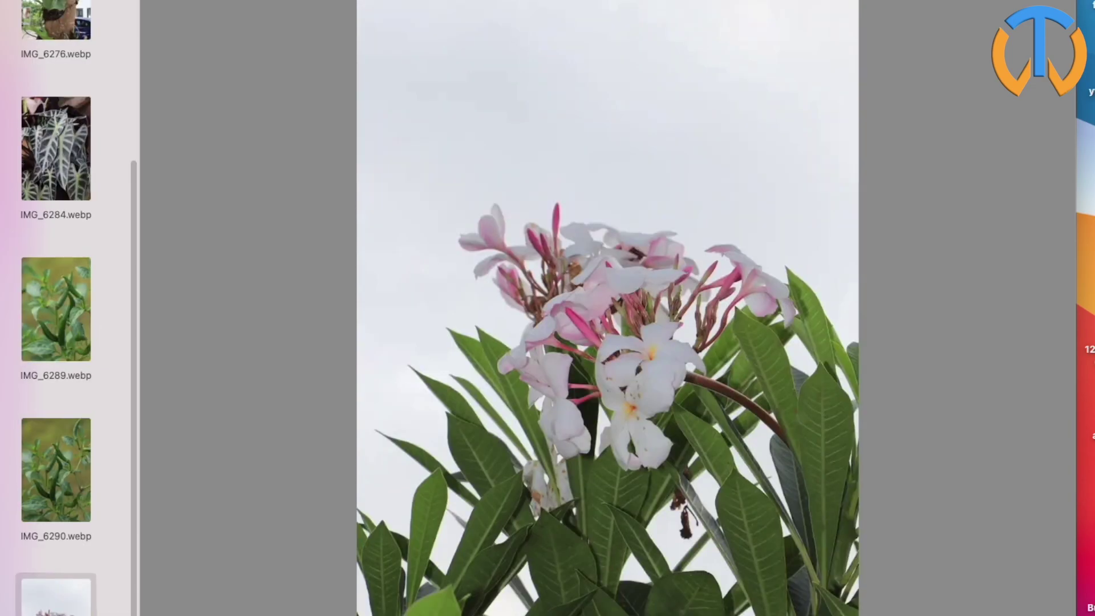
{"action": "key", "text": "Up"}
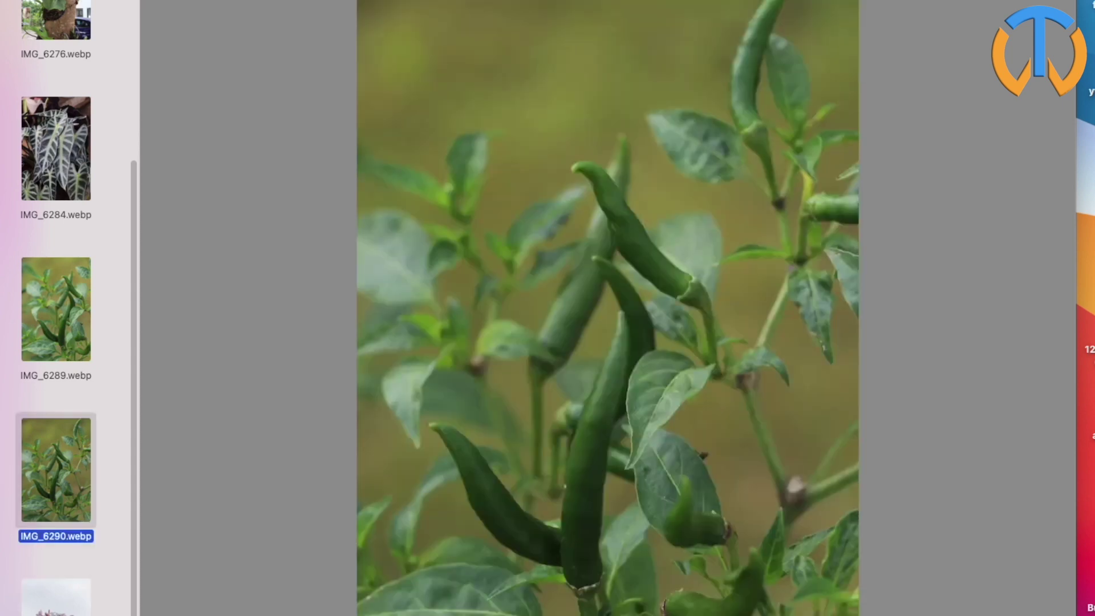
{"action": "key", "text": "Up"}
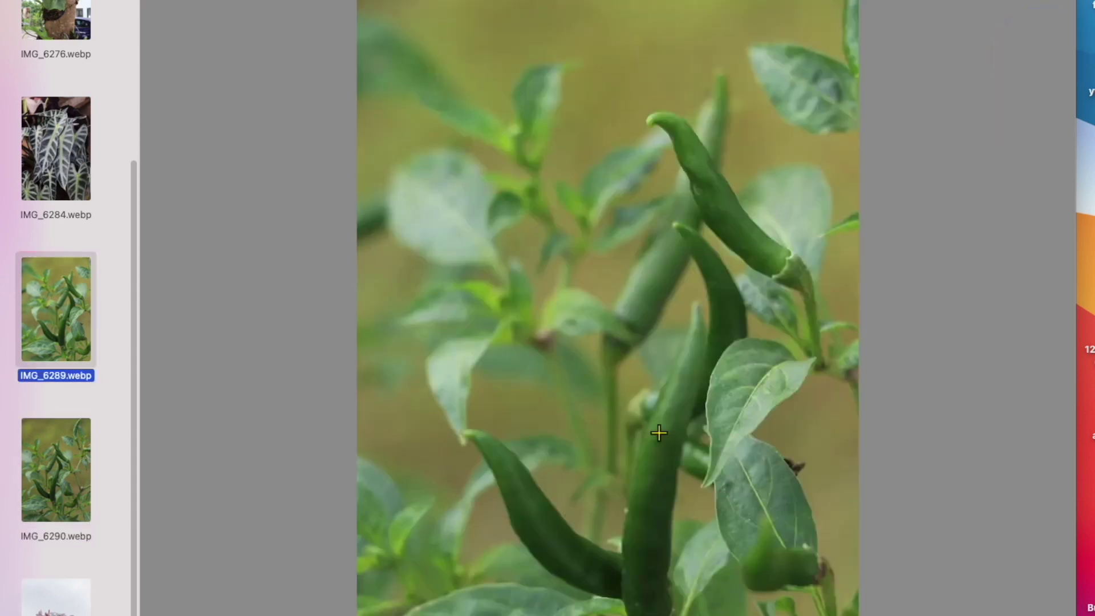
{"action": "key", "text": "Up"}
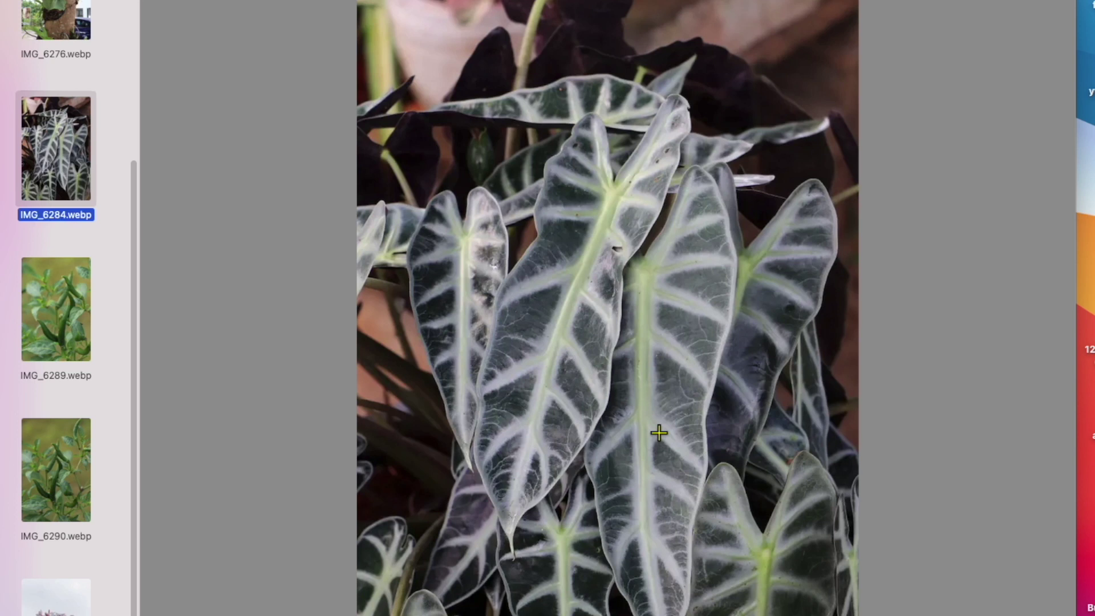